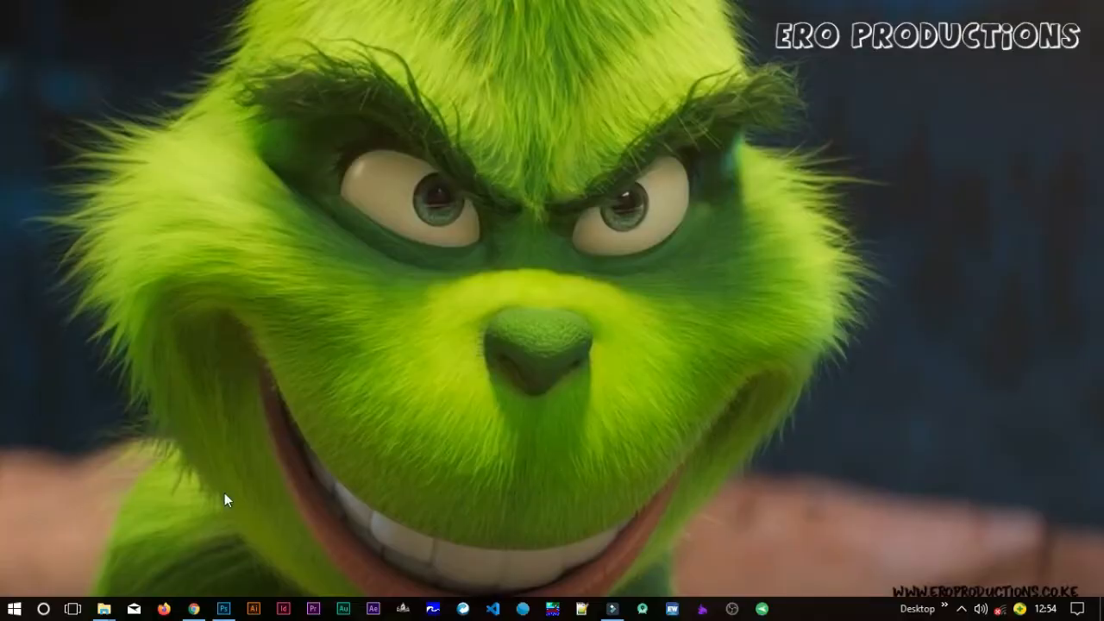
- Switch to Photoshop and look through the open photos iday6.jpg, iday5.jpg and iday4.jpg, ending on iday4.jpg
left_click(224, 608)
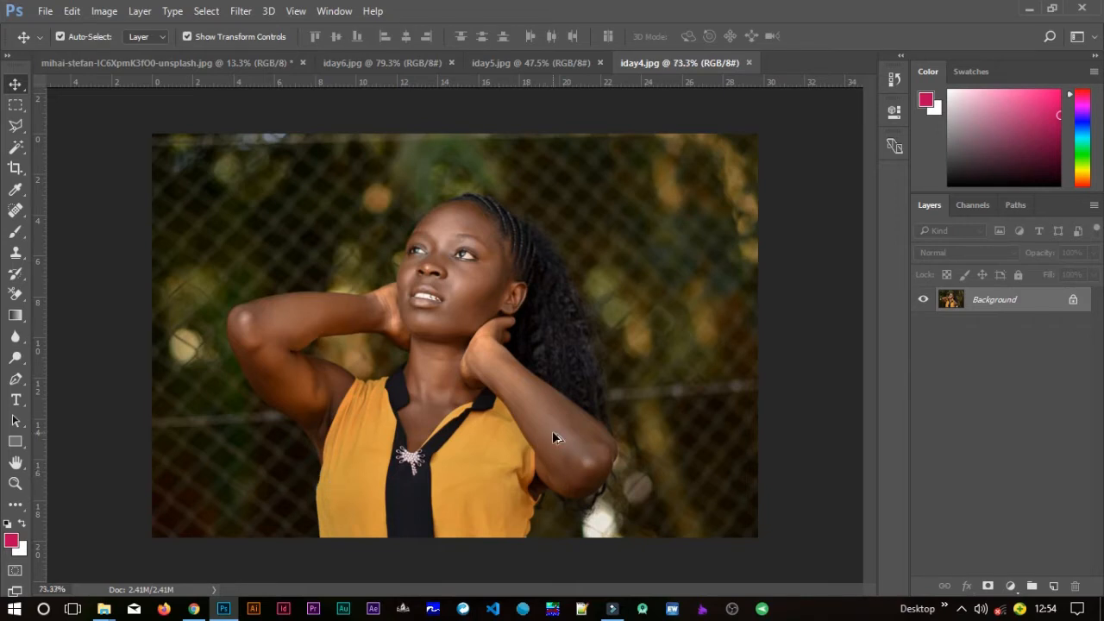
scroll(552, 430, "up", 2)
scroll(551, 437, "down", 1)
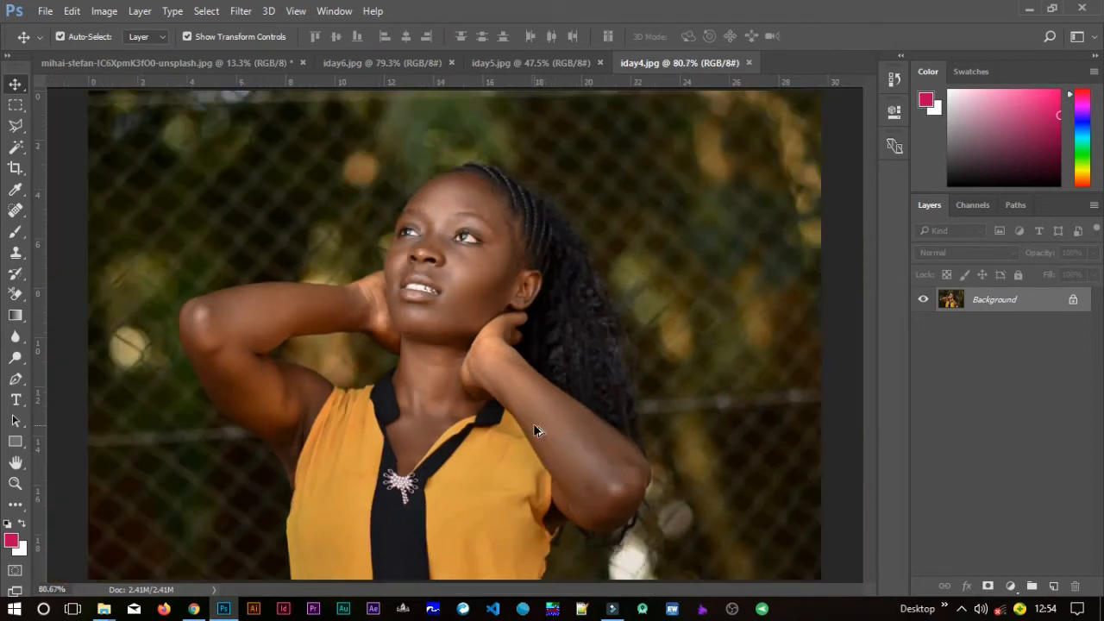
scroll(534, 430, "down", 1)
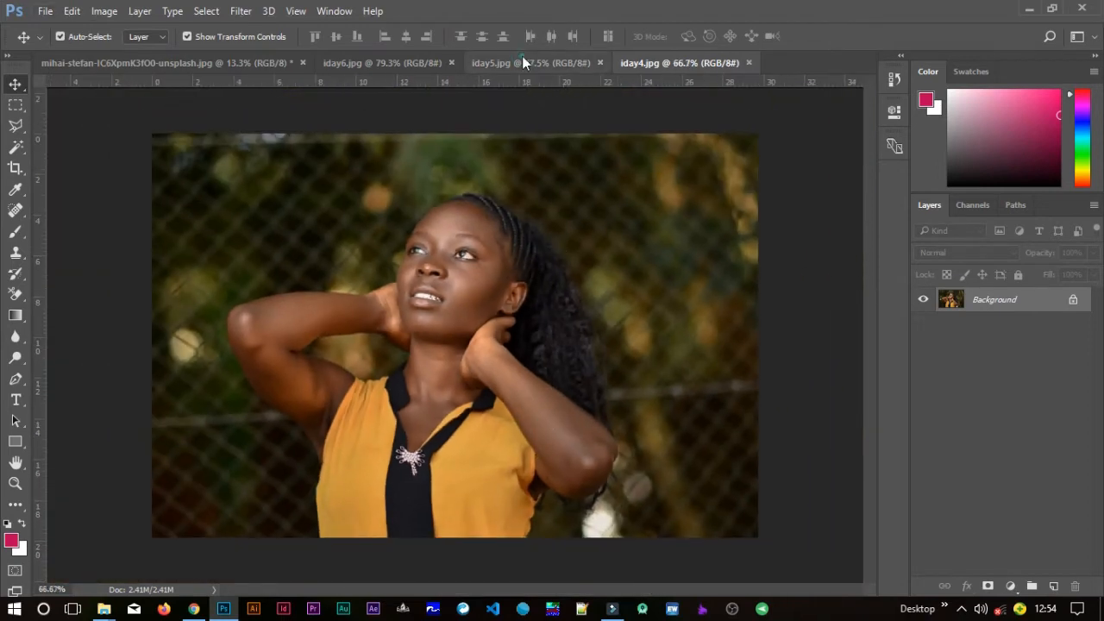
left_click(523, 58)
left_click(381, 63)
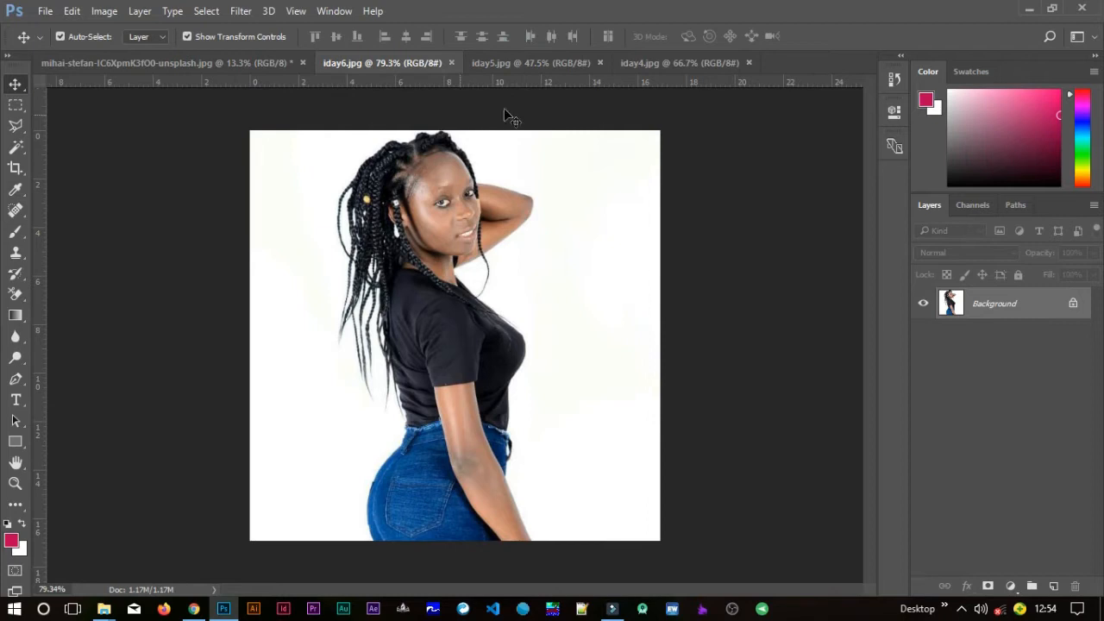
left_click(529, 64)
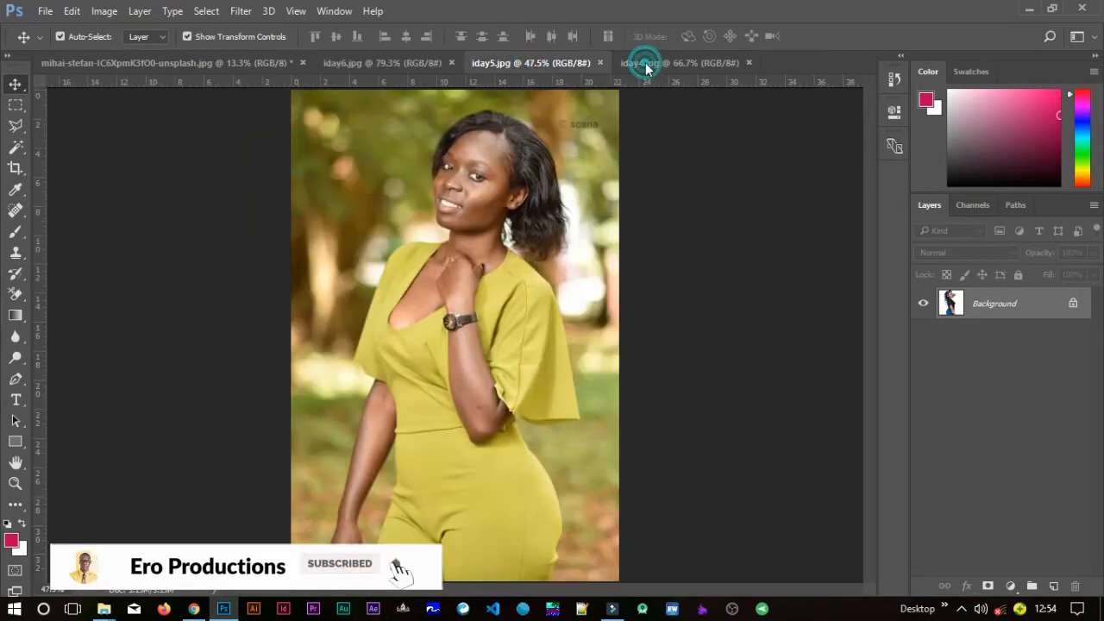
left_click(646, 64)
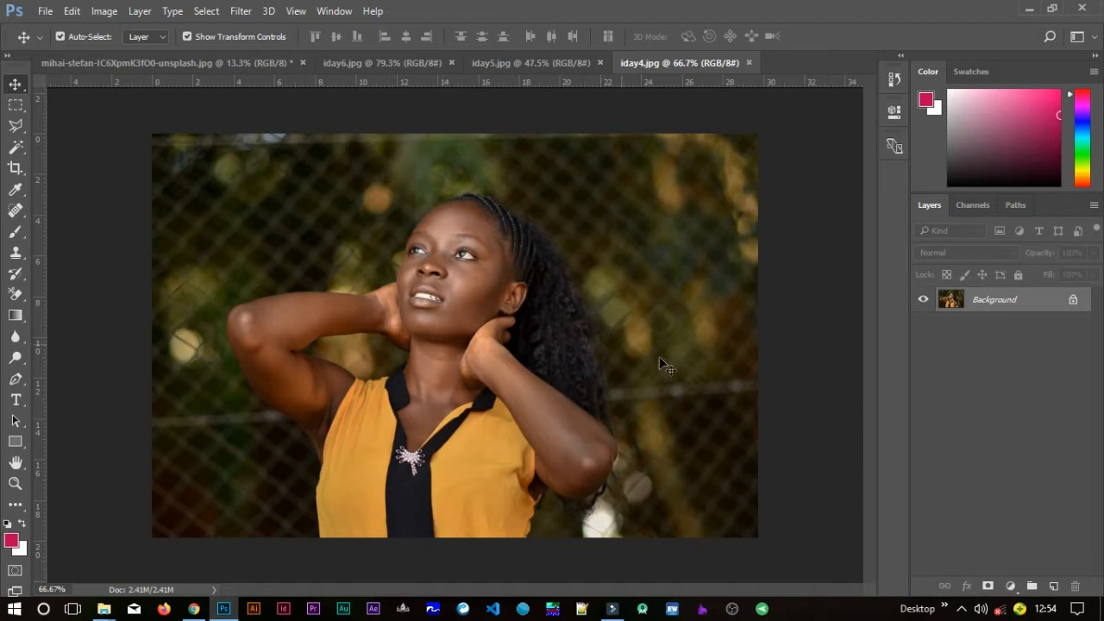
- Duplicate the Background layer of iday4.jpg and rename the copy as Edit
left_click_drag(1015, 301, 1054, 587)
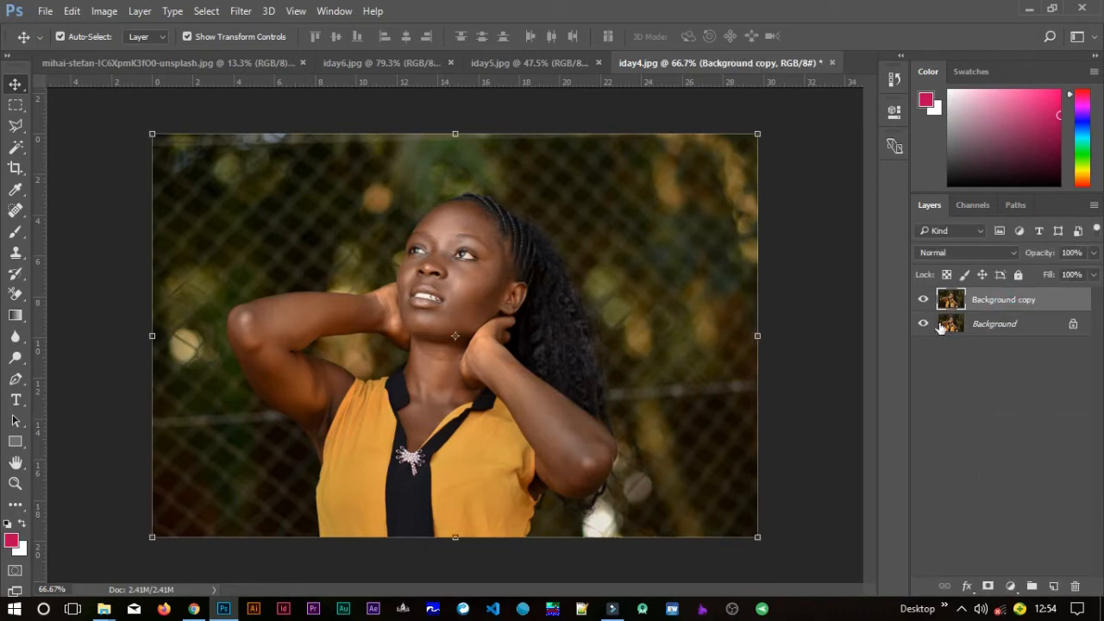
double_click(985, 299)
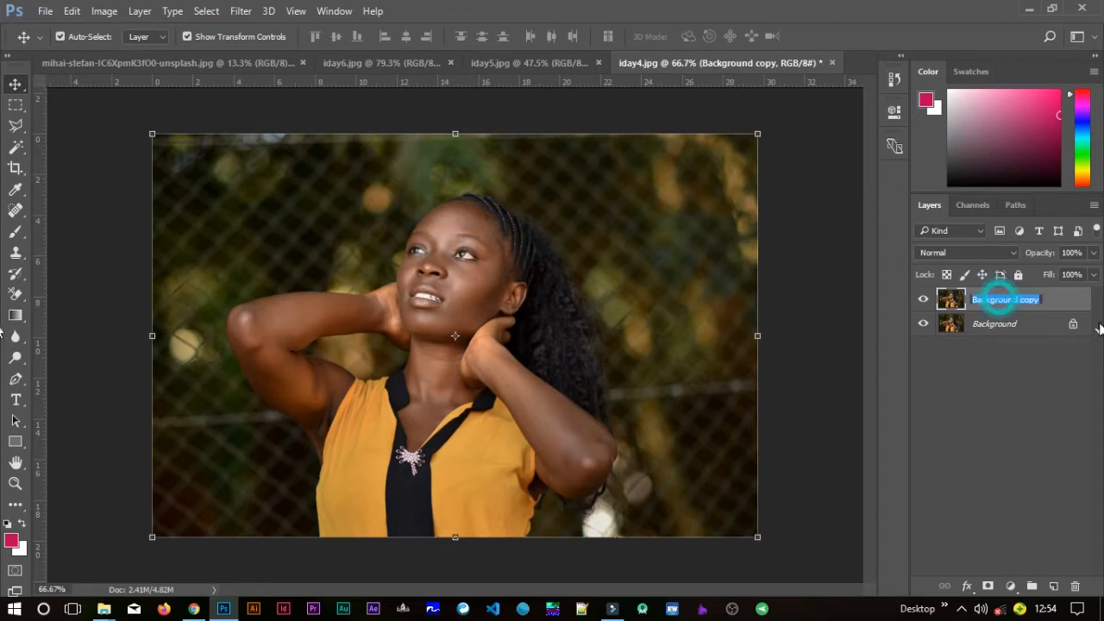
type("Edit")
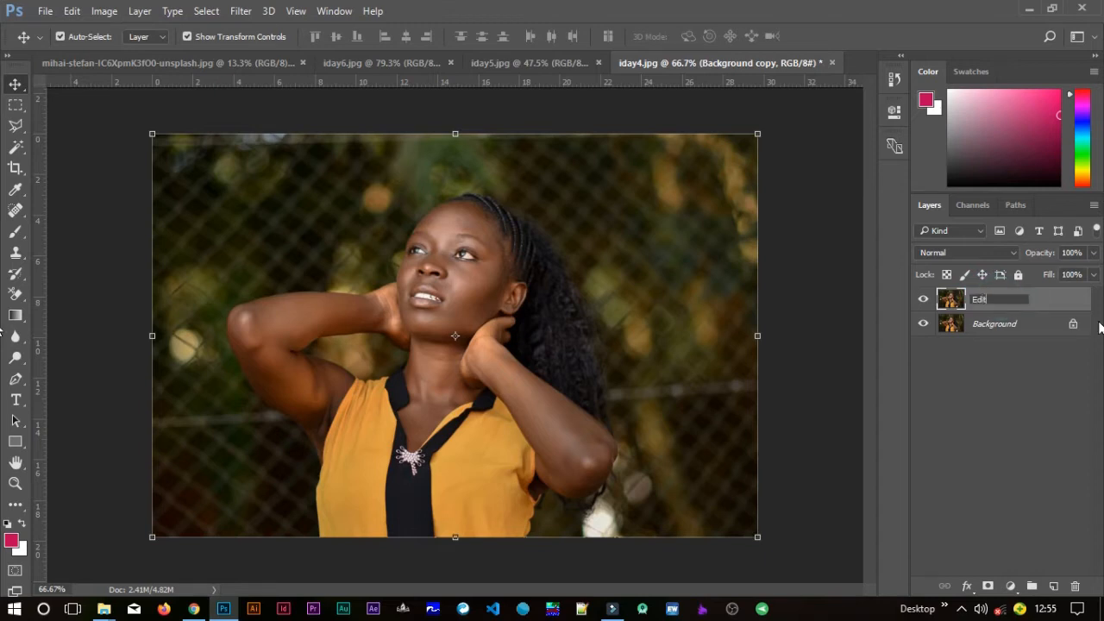
left_click(820, 360)
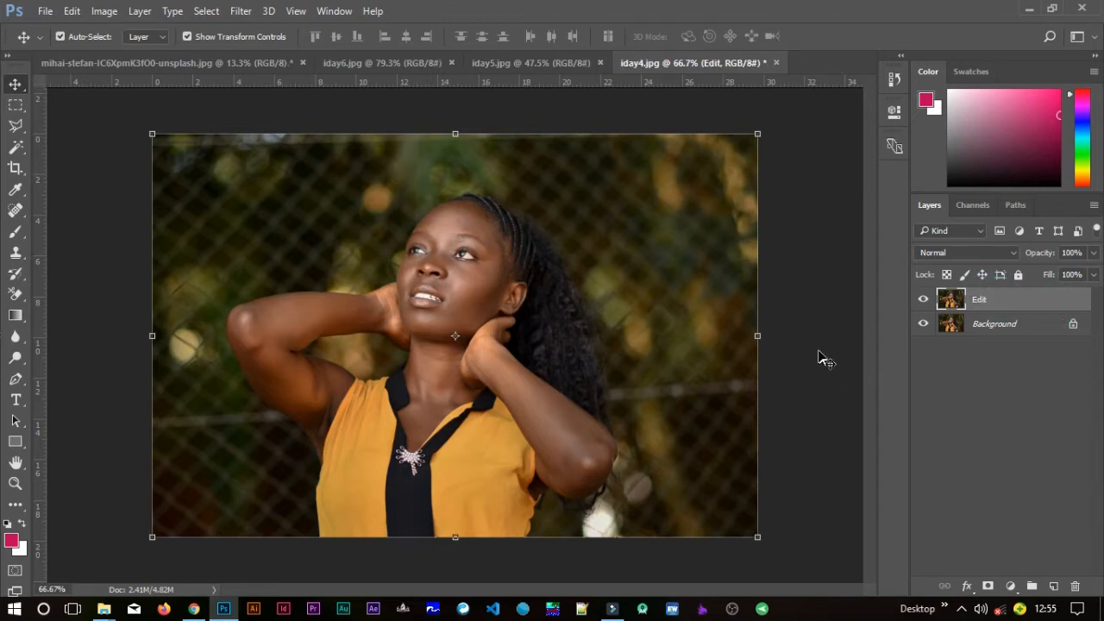
- Hide the original Background layer beneath the Edit layer
left_click(991, 293)
left_click(923, 323)
left_click(791, 334)
- Add a Curves adjustment layer above the Edit layer and slightly lower the midpoint of the RGB curve
left_click(994, 307)
left_click(1010, 585)
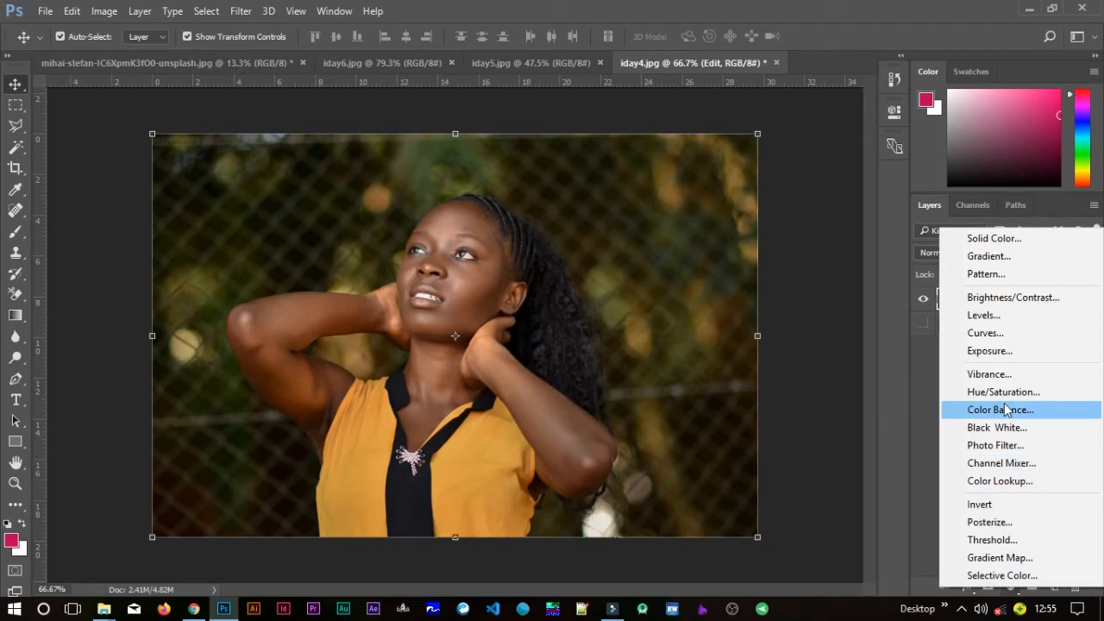
left_click(986, 333)
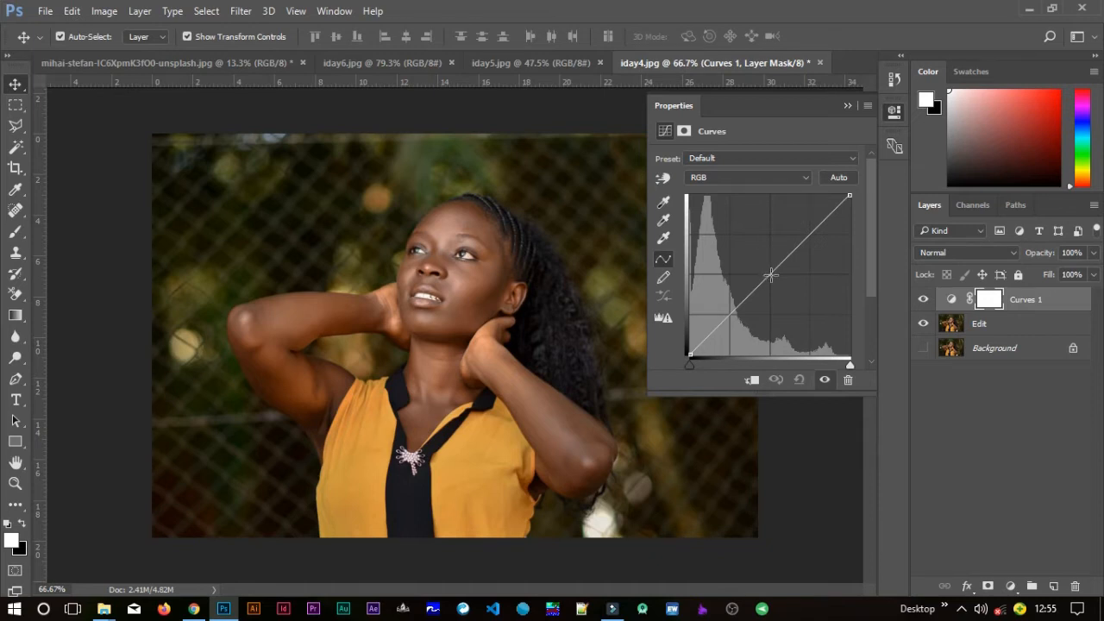
left_click_drag(770, 274, 771, 276)
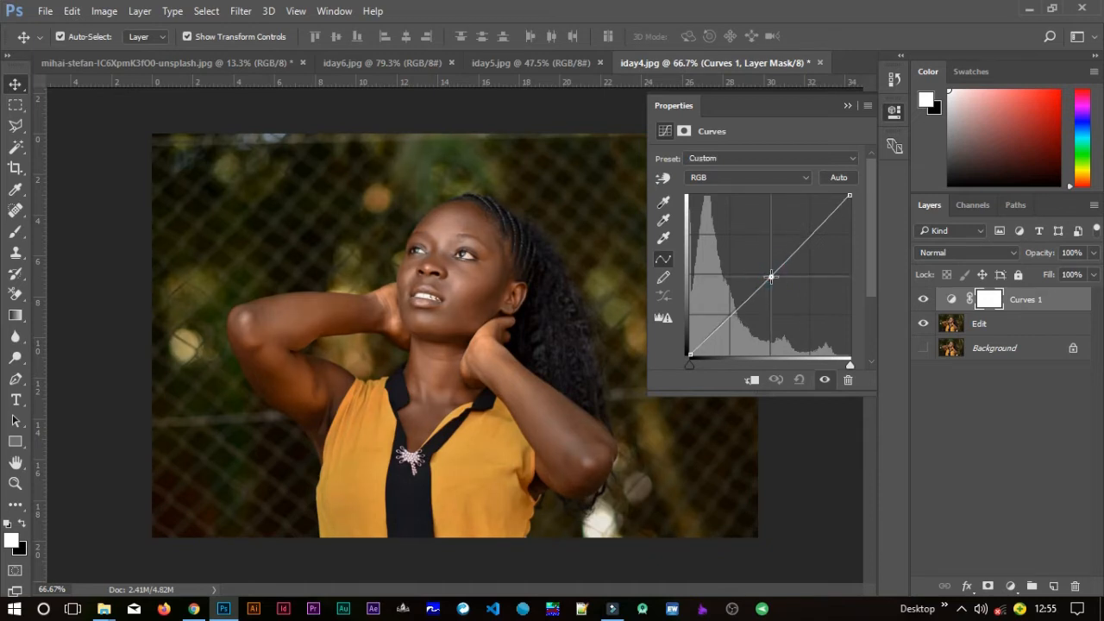
- Slightly raise the midpoint of the Red curve and slightly lower the midpoint of the Green curve
left_click(715, 178)
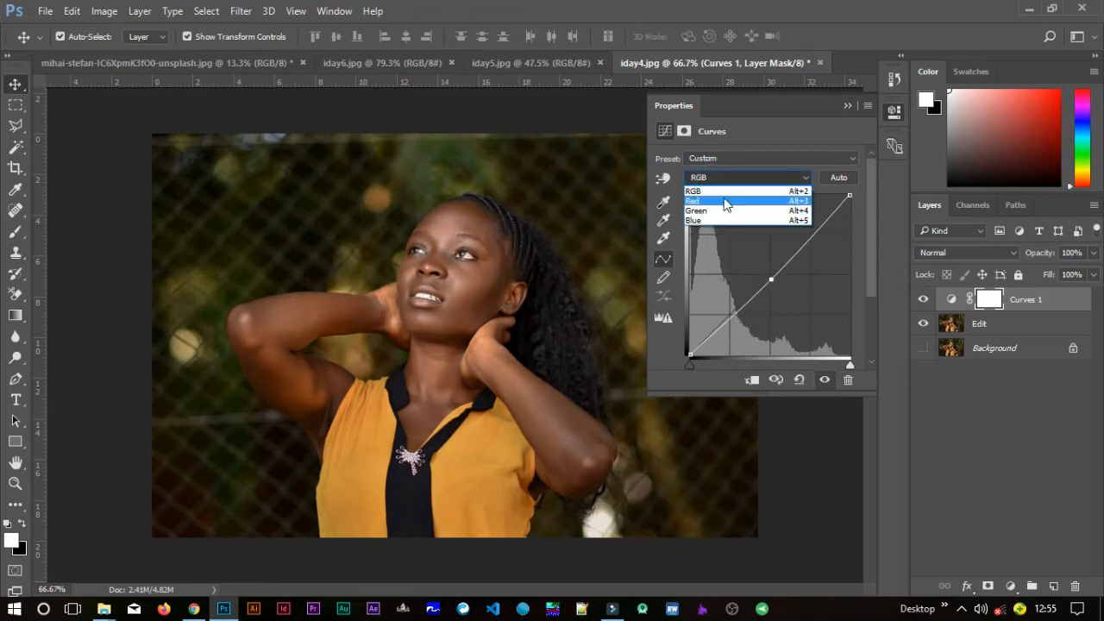
left_click(724, 201)
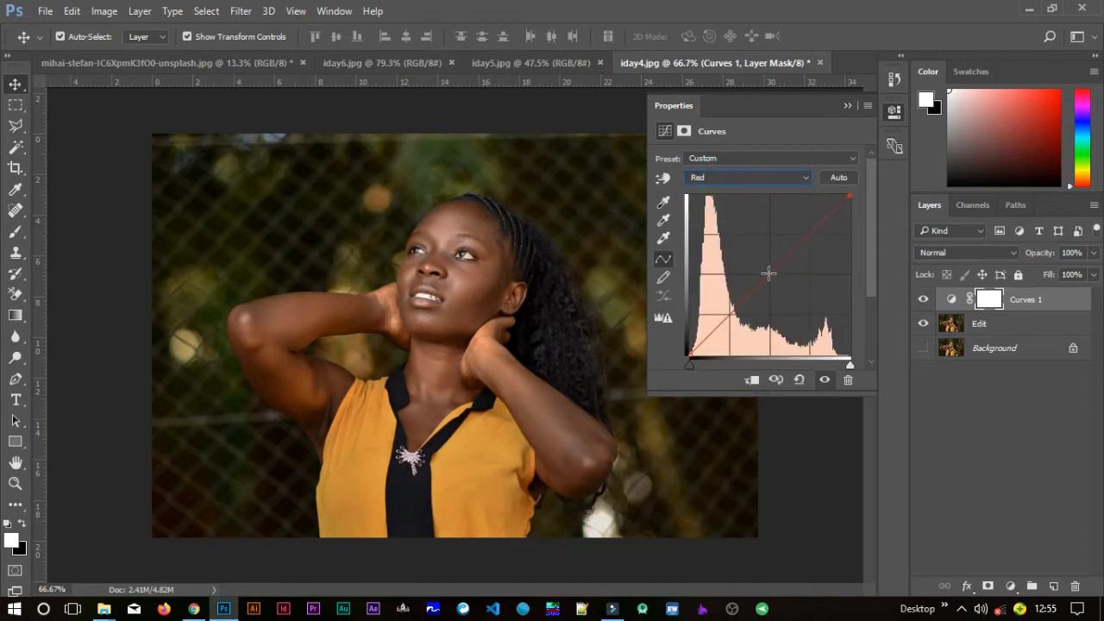
left_click_drag(769, 273, 769, 270)
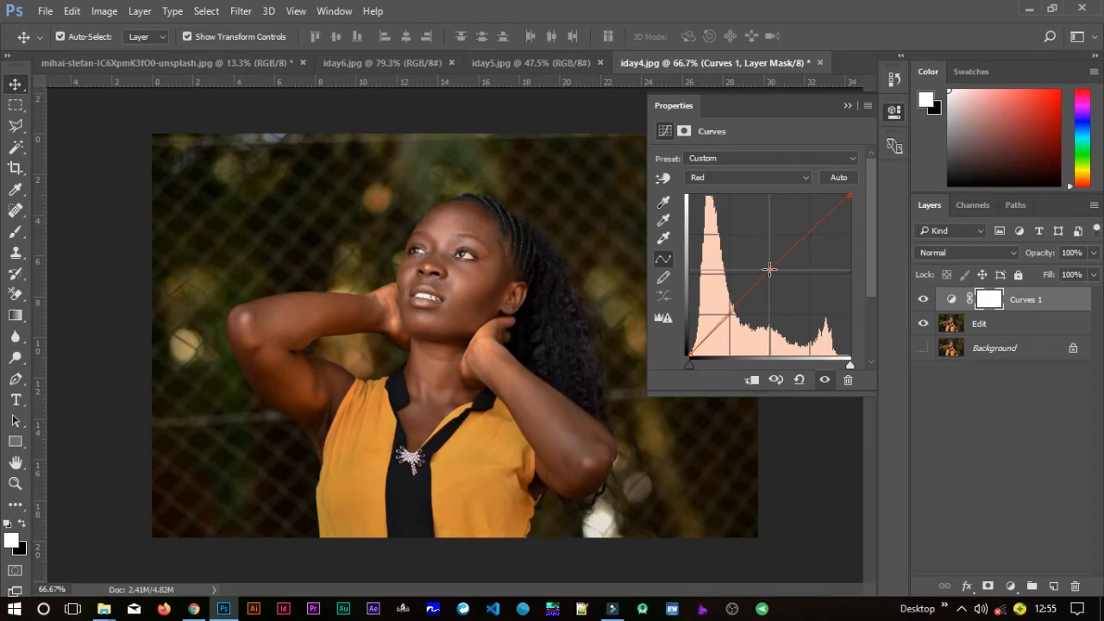
left_click(726, 179)
left_click(737, 214)
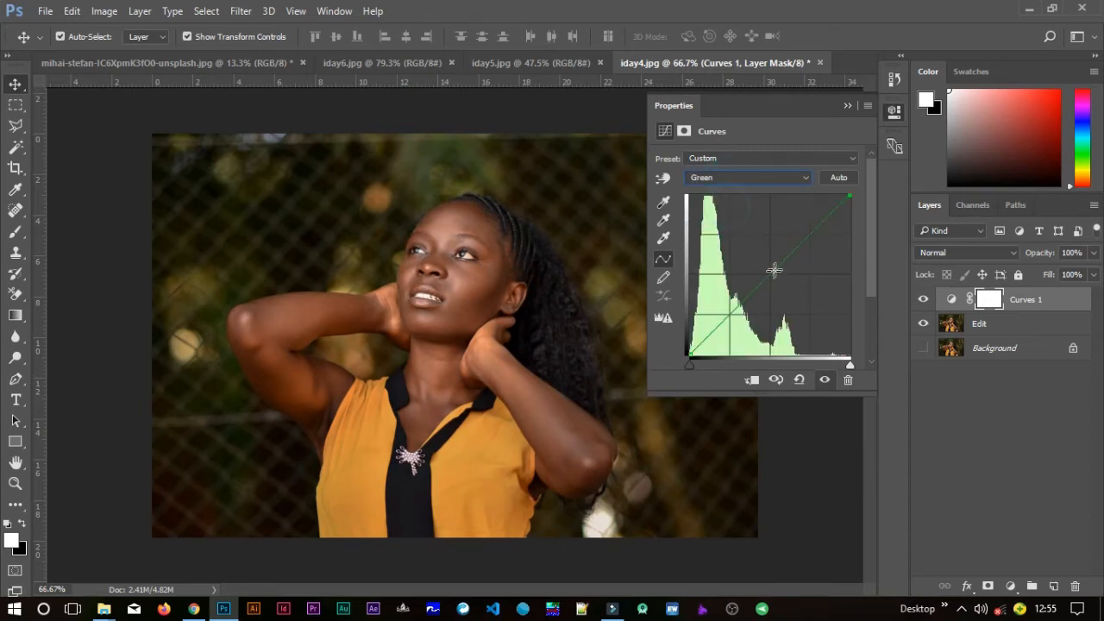
left_click_drag(770, 273, 772, 277)
- Slightly raise the midpoint of the Blue curve and close the Curves properties
left_click(726, 177)
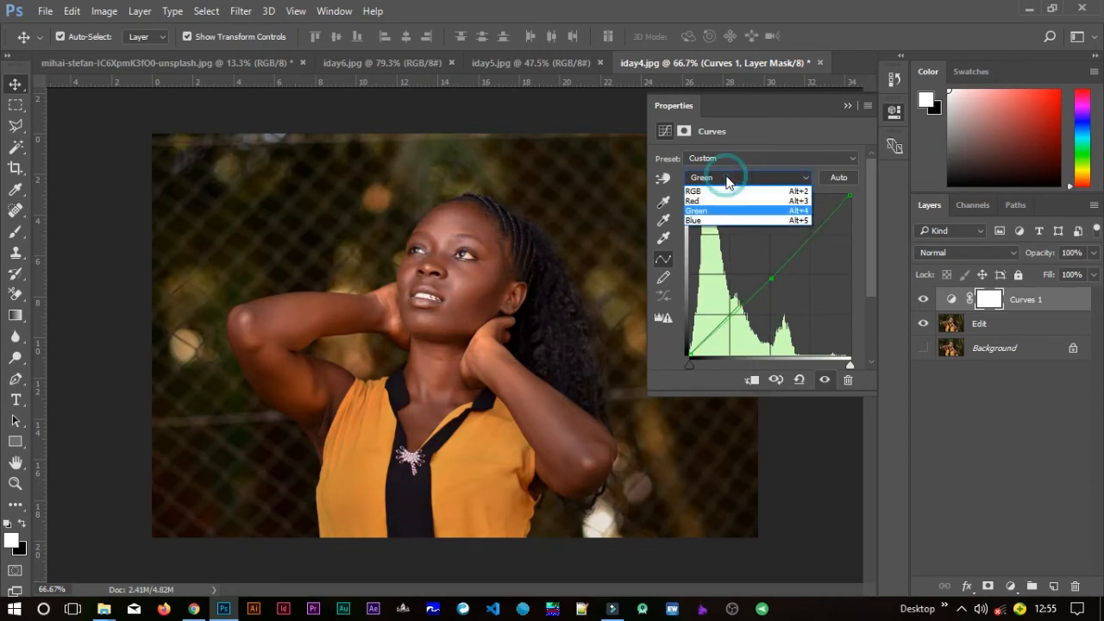
left_click(726, 220)
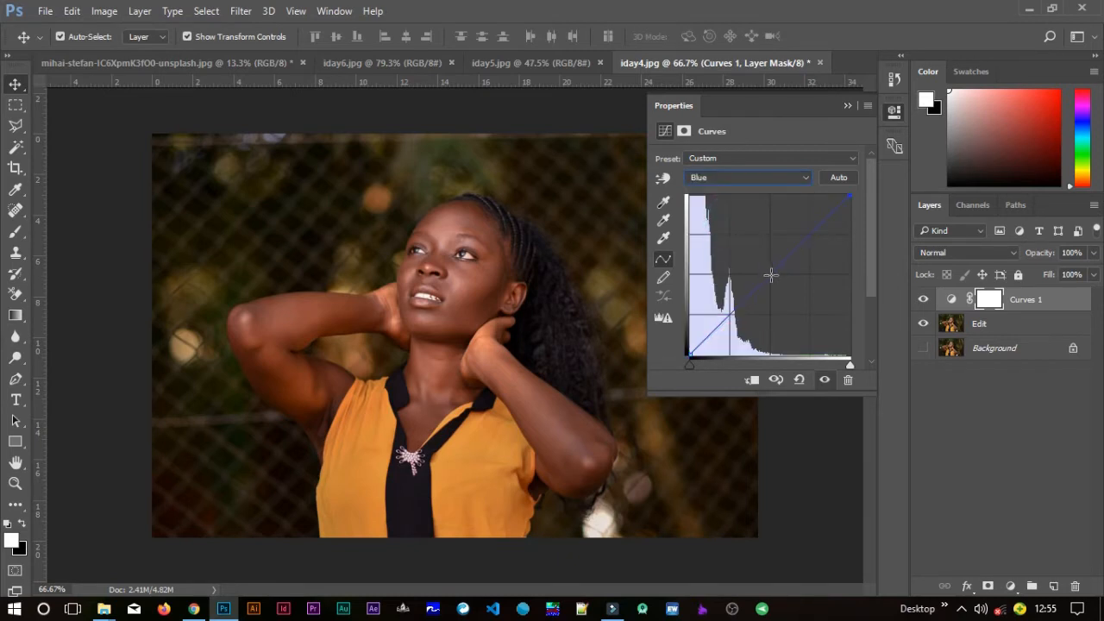
left_click_drag(771, 275, 768, 271)
left_click(847, 106)
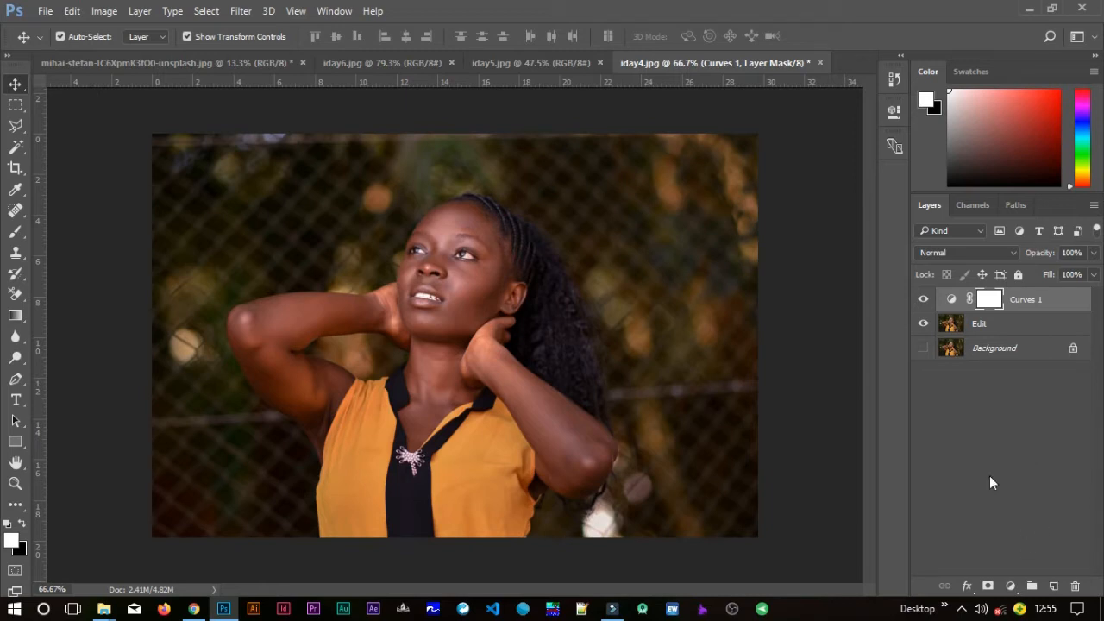
- Add an Exposure adjustment layer with exposure +0.89, offset -0.0042 and gamma correction 0.95, and check its before-and-after effect
left_click(1010, 585)
left_click(998, 359)
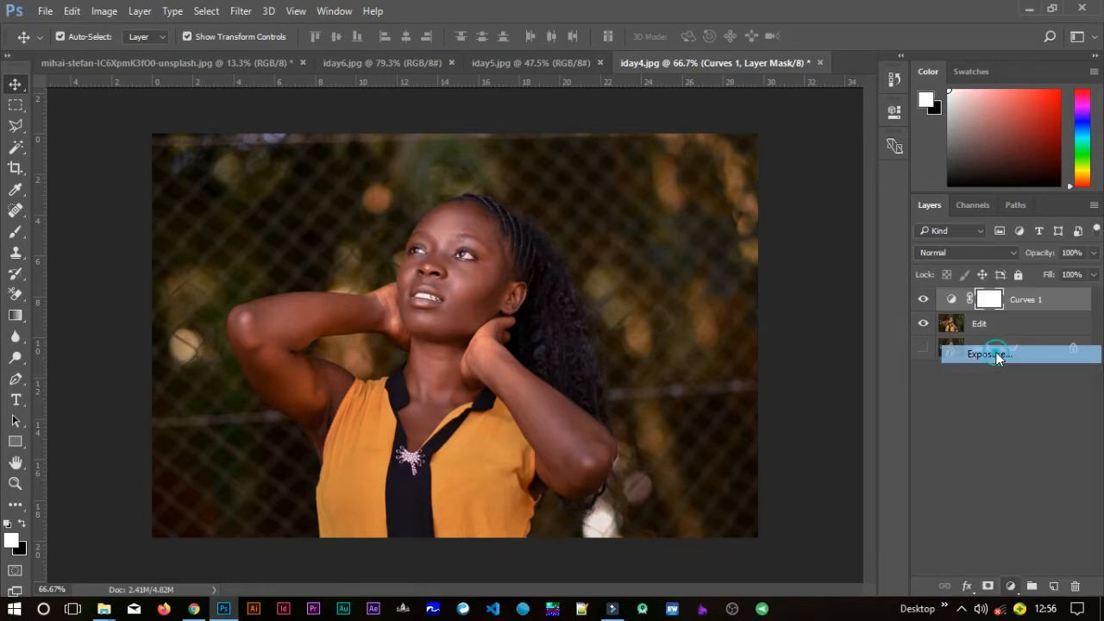
left_click_drag(756, 198, 768, 196)
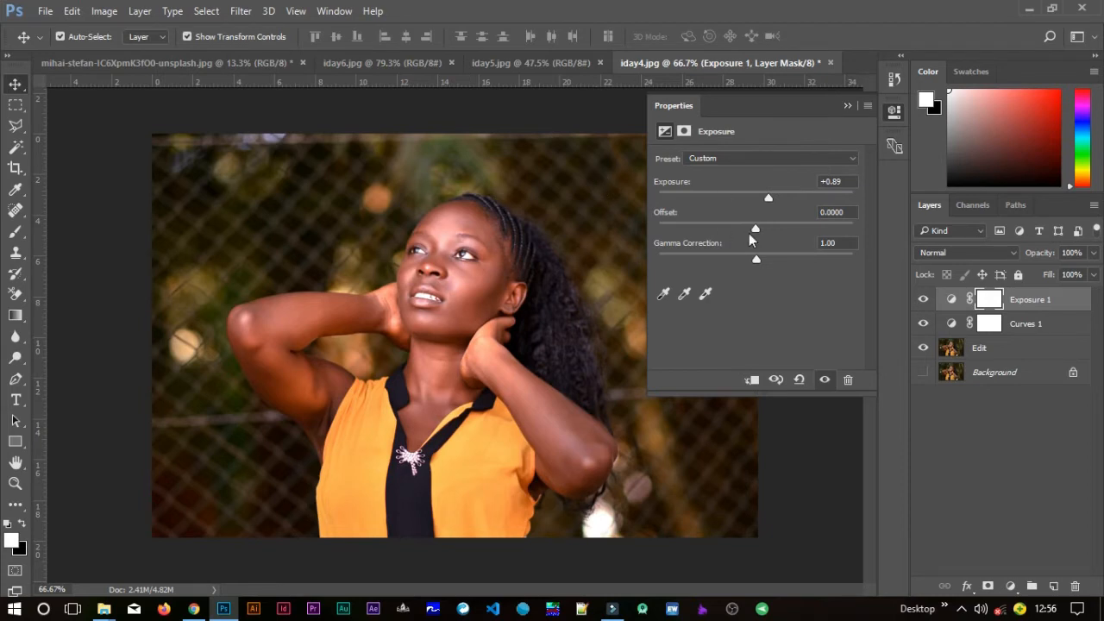
left_click_drag(755, 231, 755, 230)
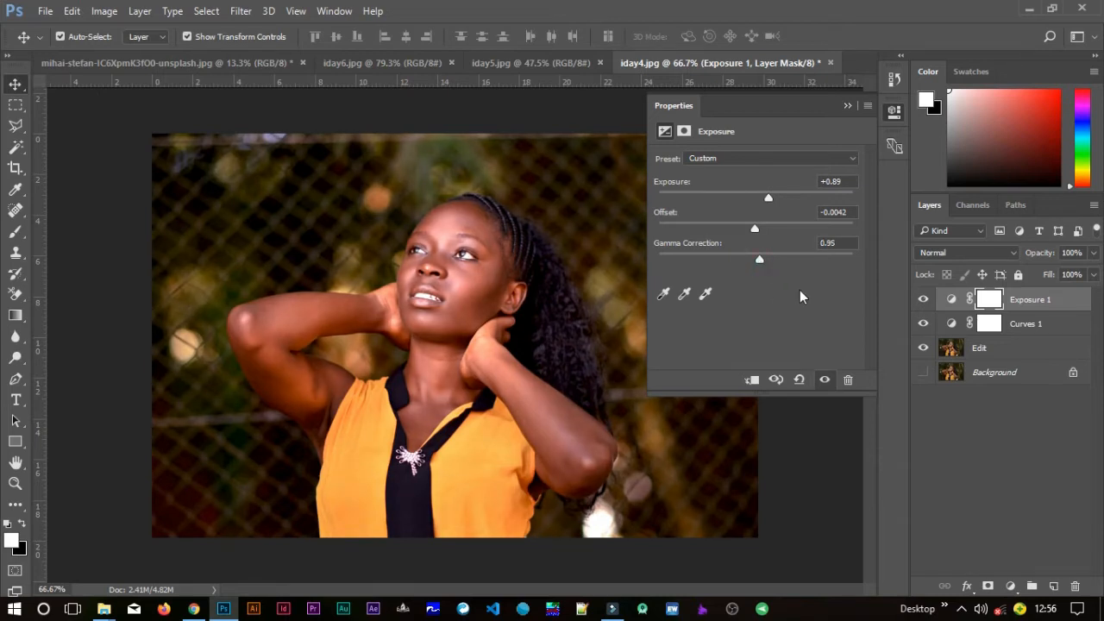
left_click(848, 105)
left_click(925, 300)
left_click(924, 299)
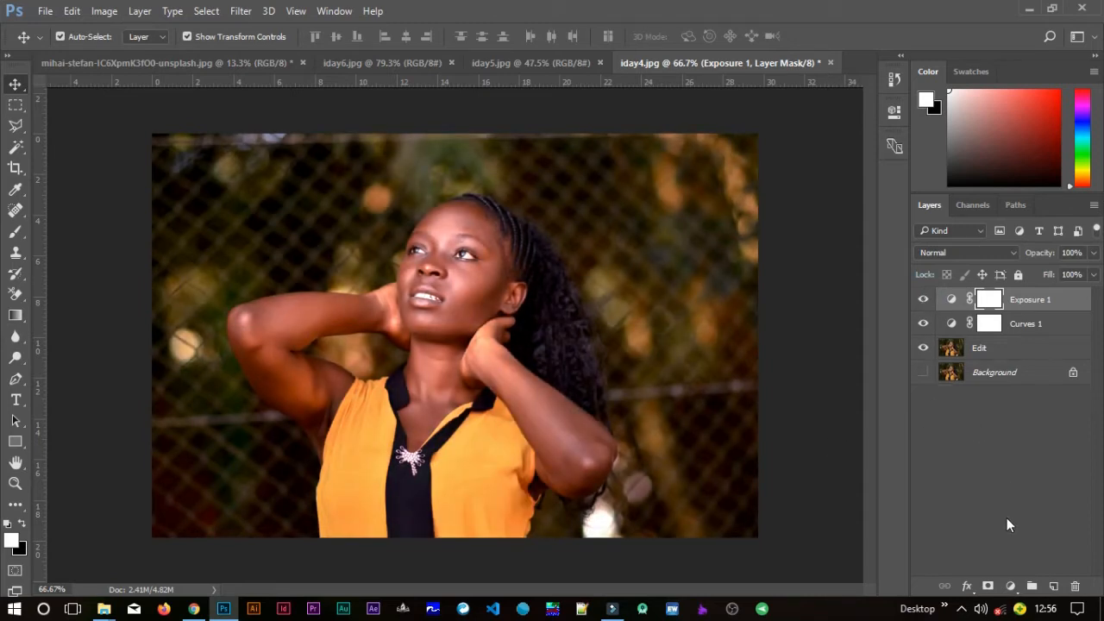
- Add a Vibrance adjustment layer with vibrance 12 and saturation 6
left_click(1013, 587)
left_click(989, 373)
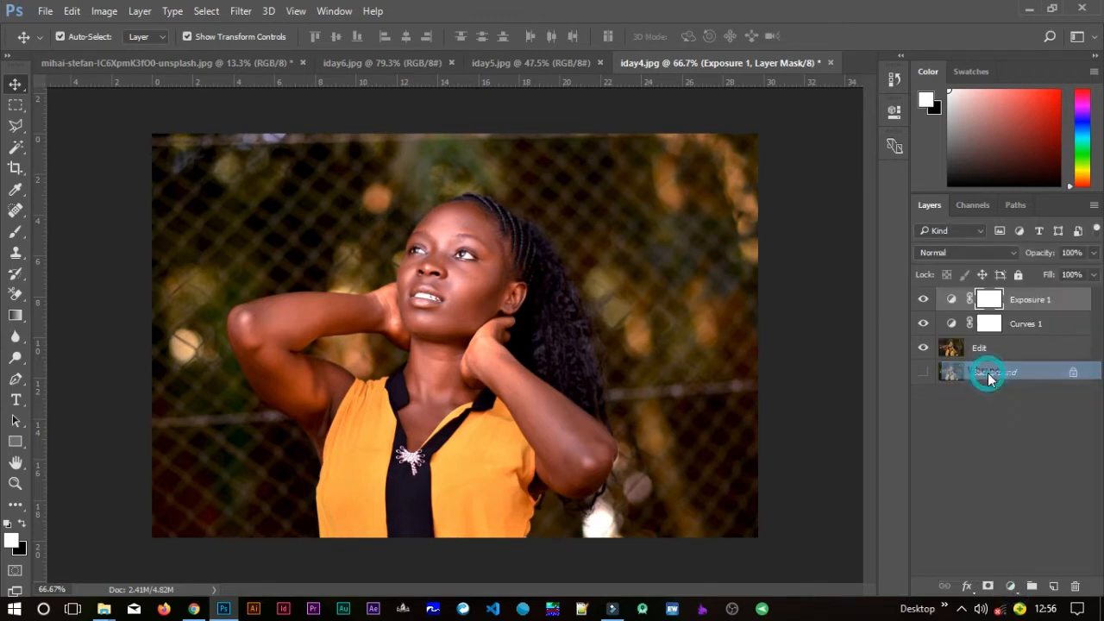
left_click(832, 160)
type("12")
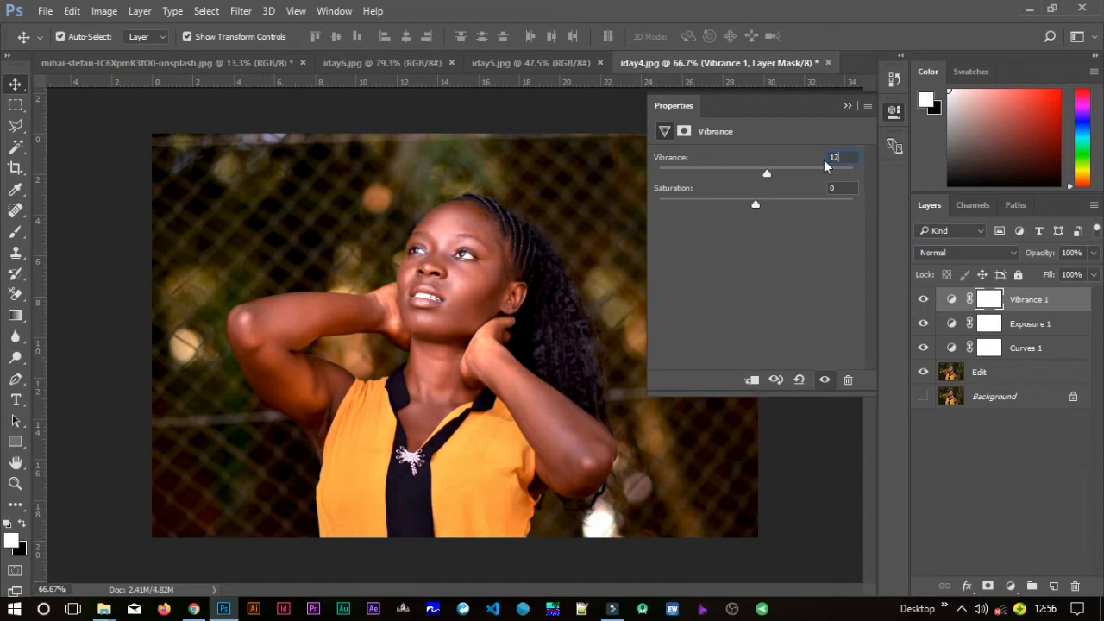
left_click(837, 189)
type("6")
left_click(814, 312)
left_click(847, 106)
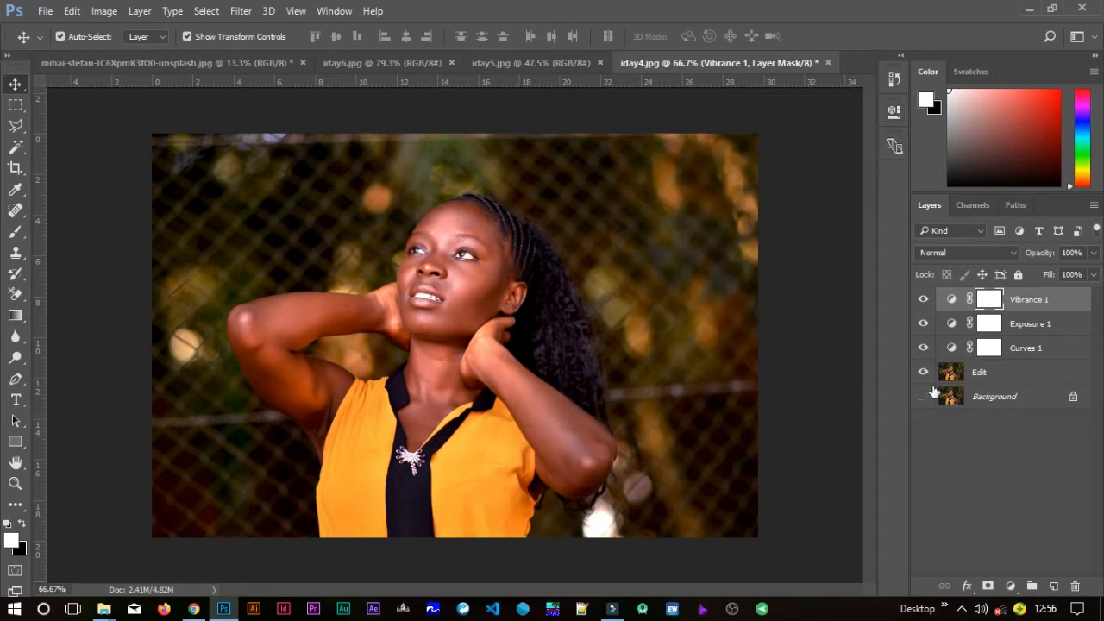
- Merge the Vibrance, Exposure and Curves adjustment layers with the Edit layer into one layer
left_click(1024, 377, "shift")
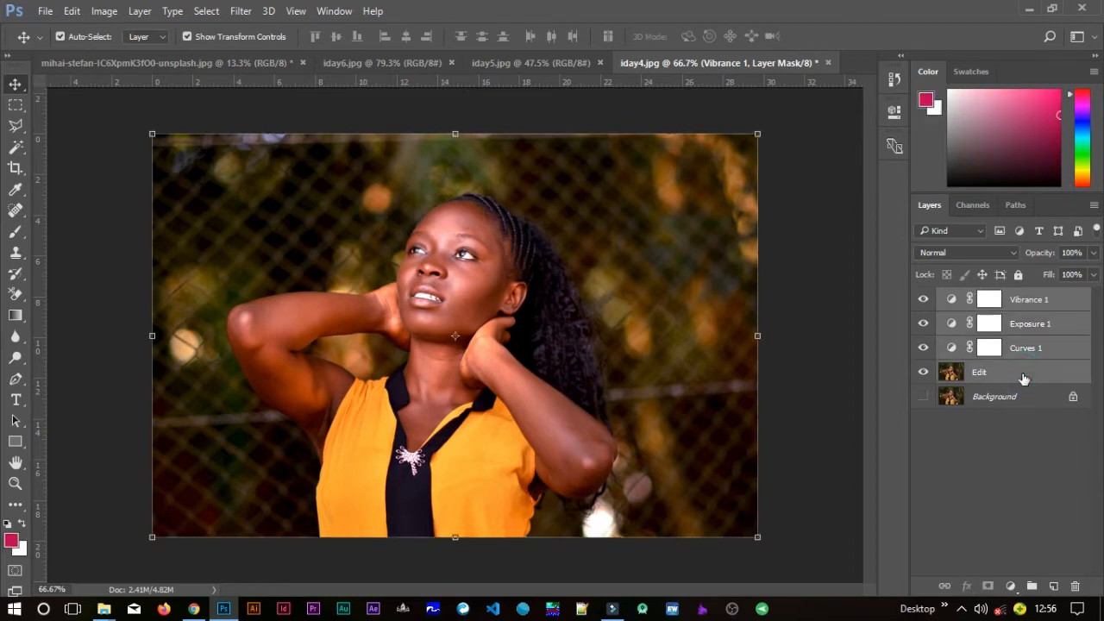
left_click(1013, 298)
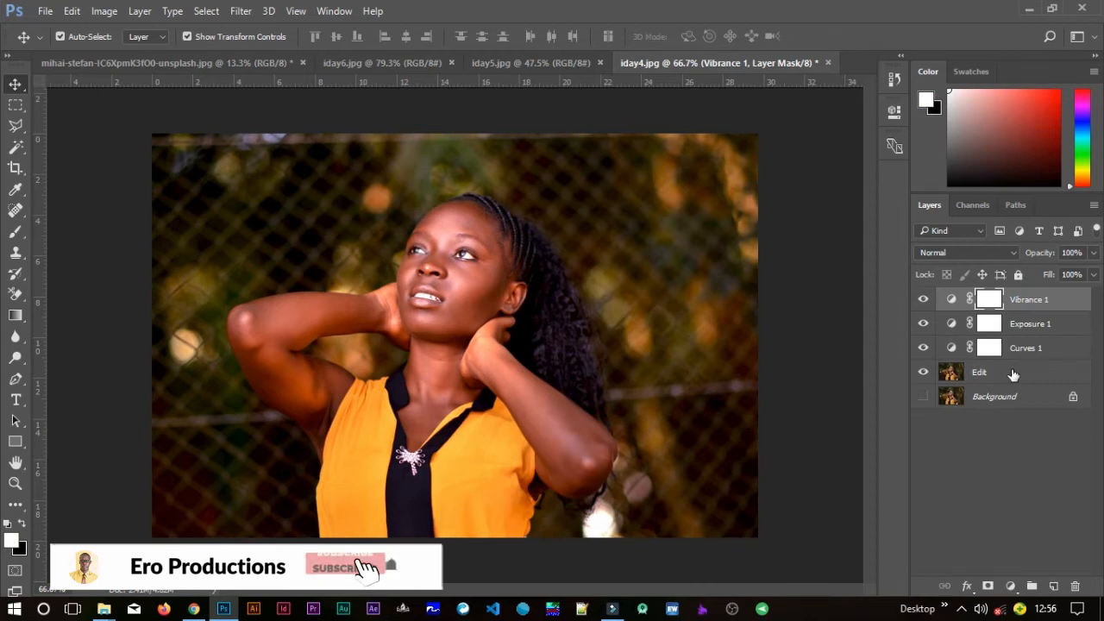
left_click(1013, 373, "shift")
right_click(1013, 373)
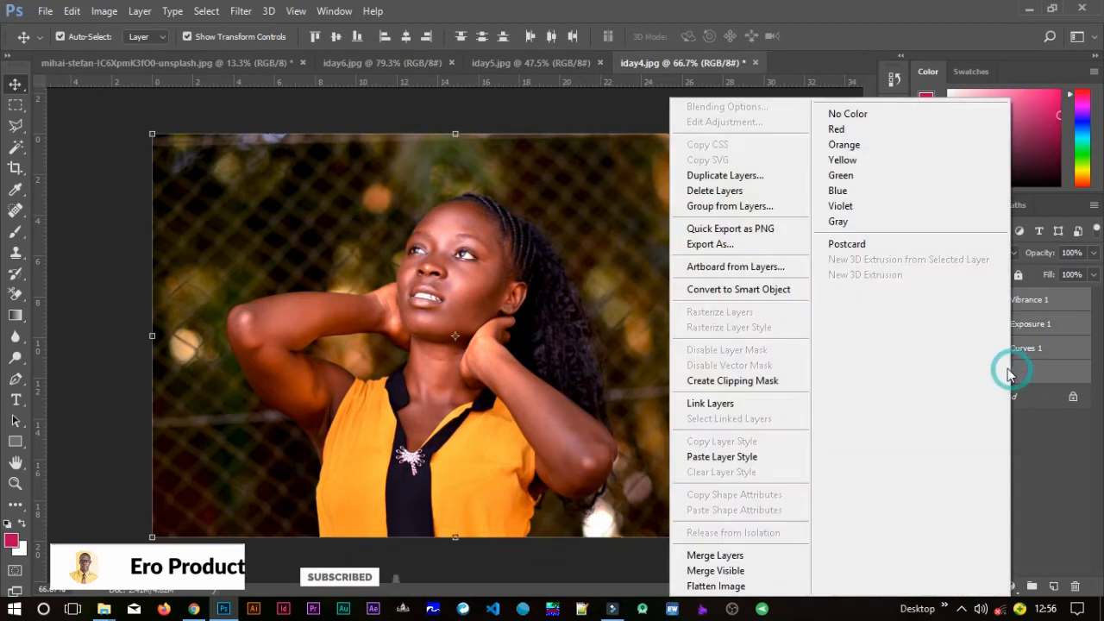
left_click(724, 556)
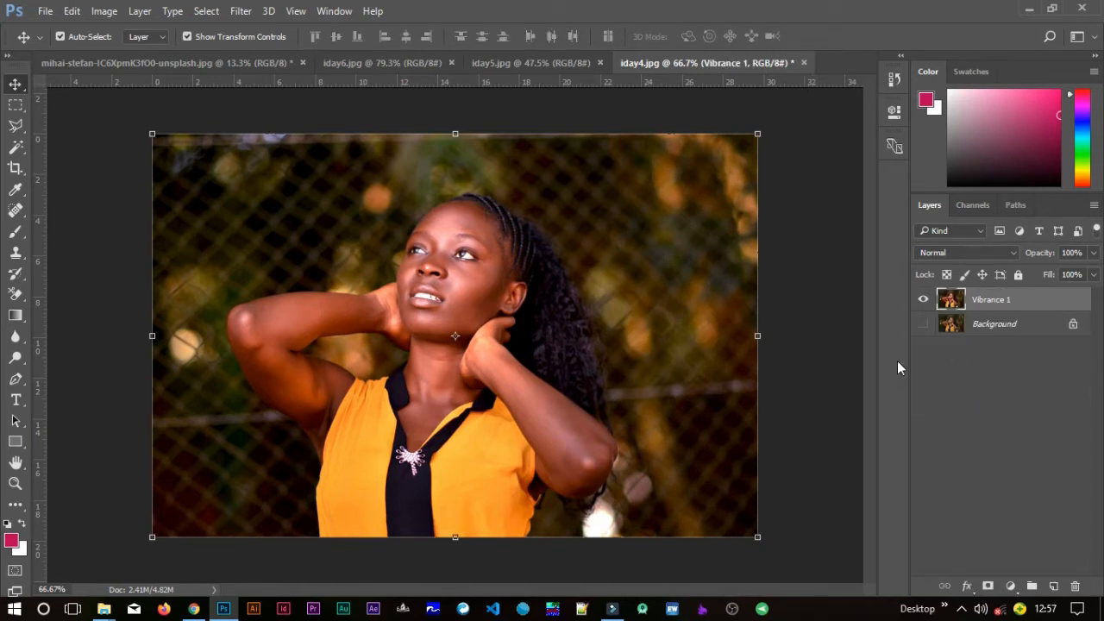
- Compare the merged layer with the original Background by toggling their visibility, and reselect the merged layer with the Background hidden
left_click(922, 323)
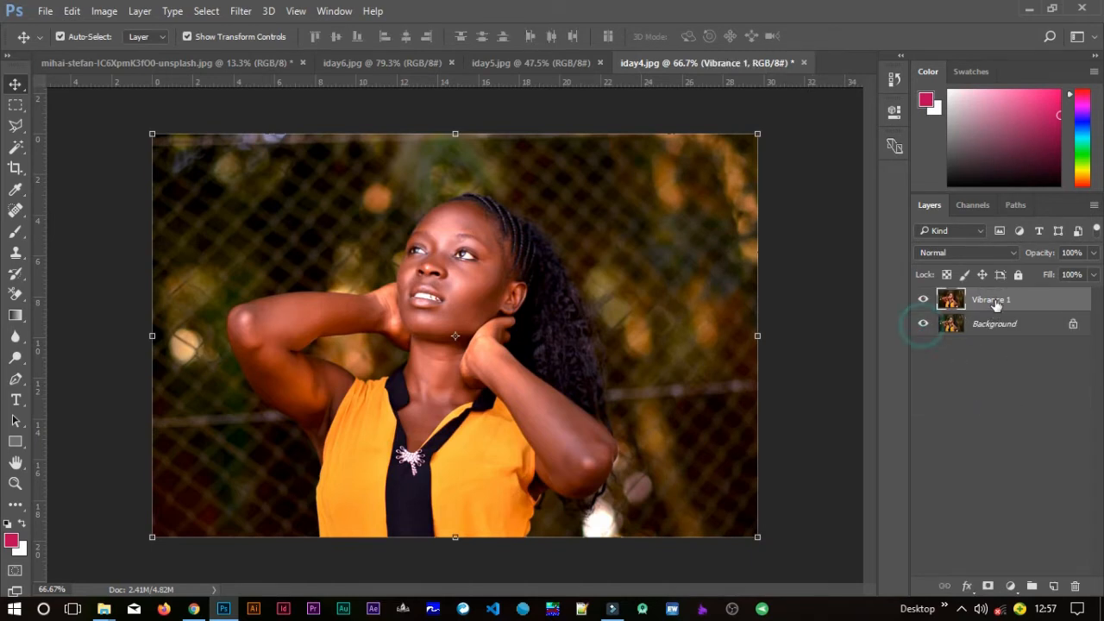
left_click(923, 299)
left_click(923, 299)
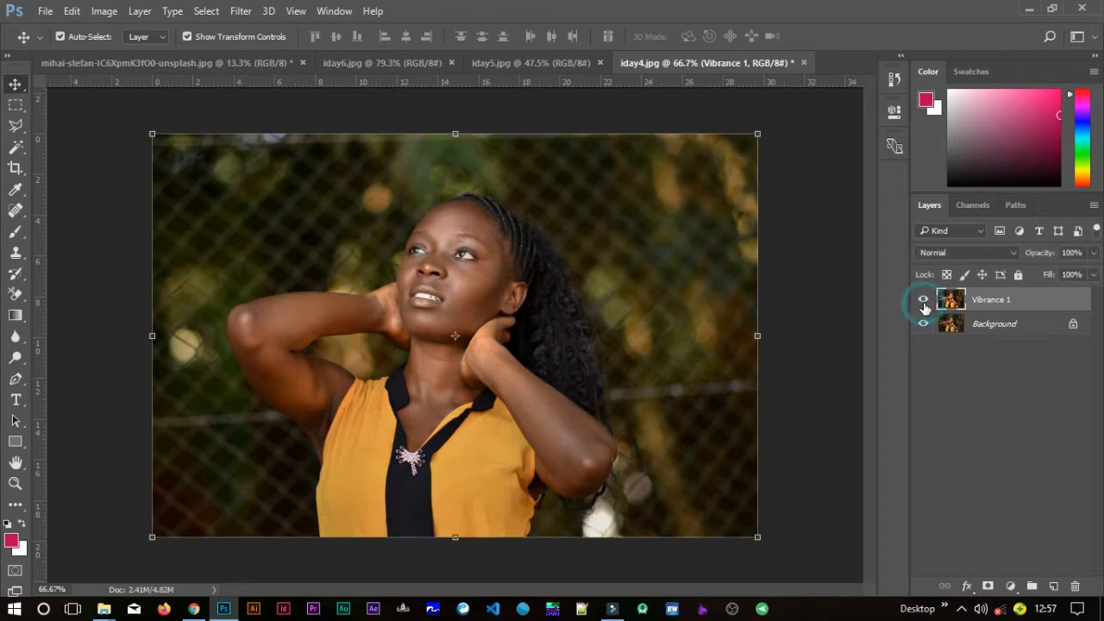
left_click(923, 323)
left_click(830, 349)
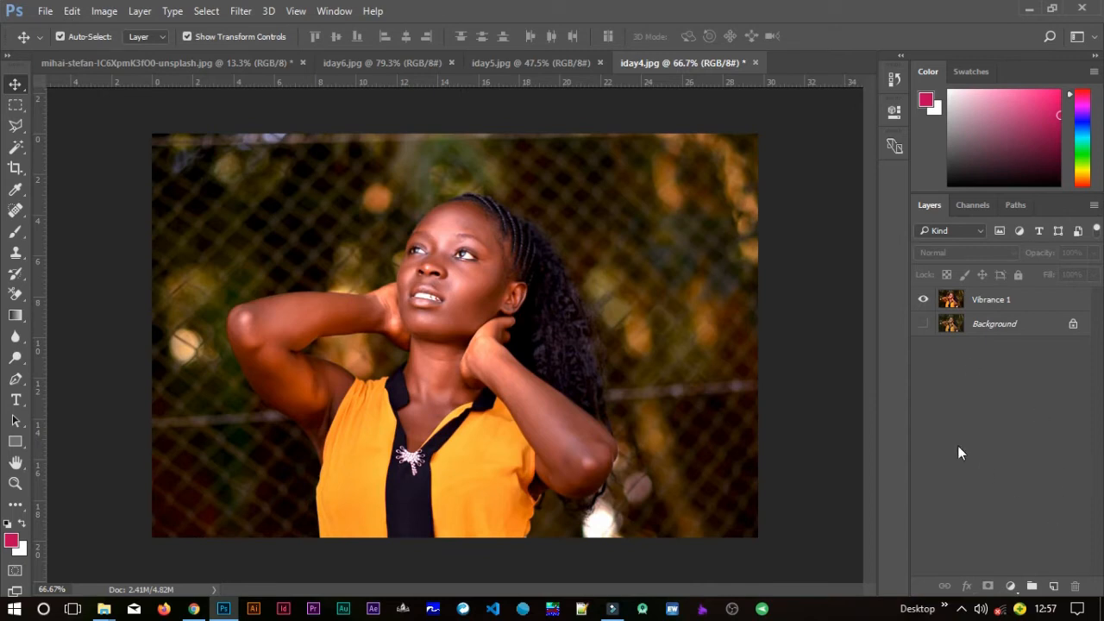
left_click(994, 302)
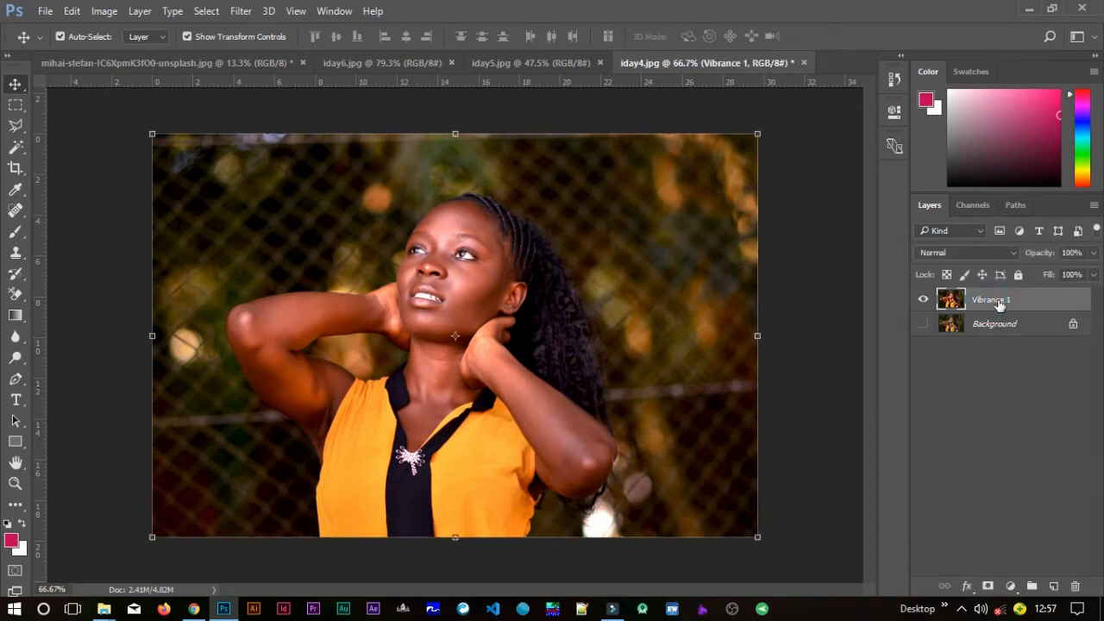
- Rename the merged Vibrance 1 layer as Edit and keep it selected
double_click(998, 302)
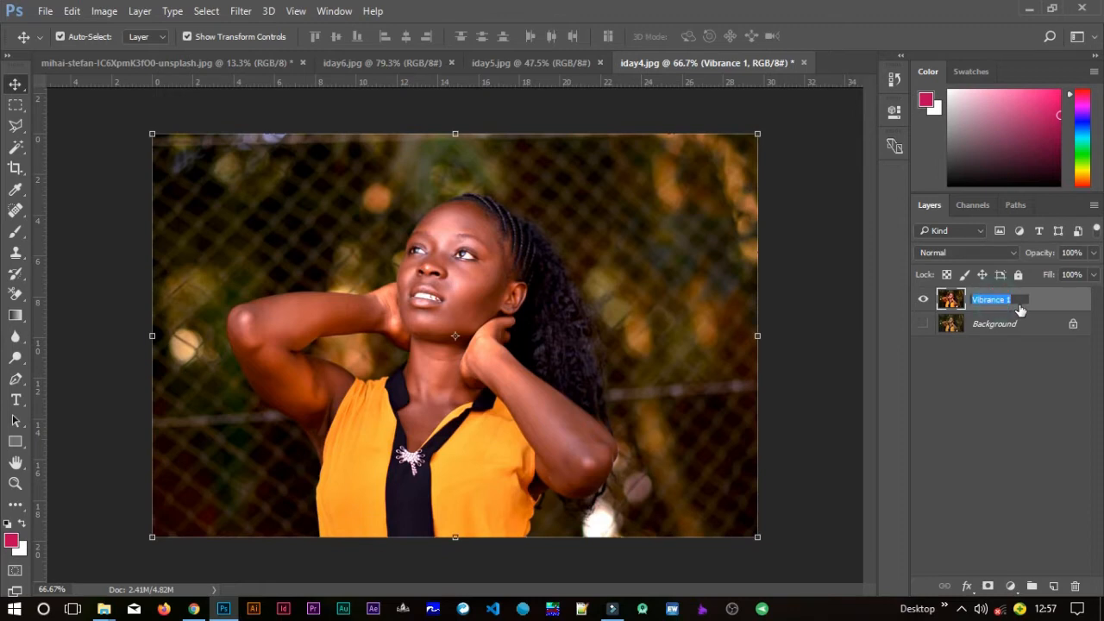
type("Edit")
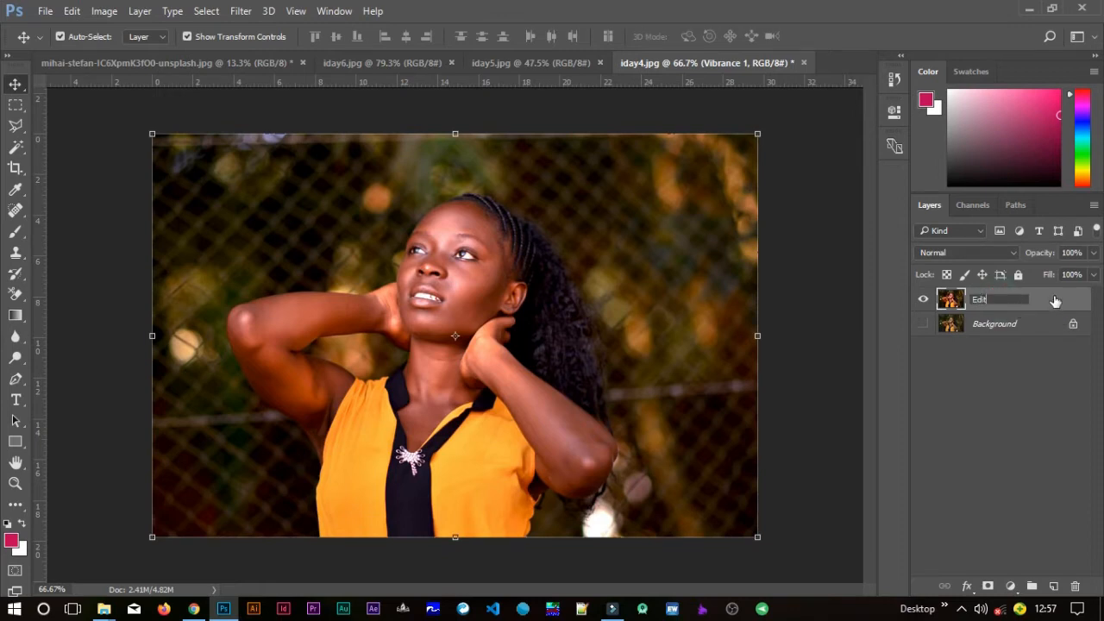
left_click(1054, 299)
left_click(845, 379)
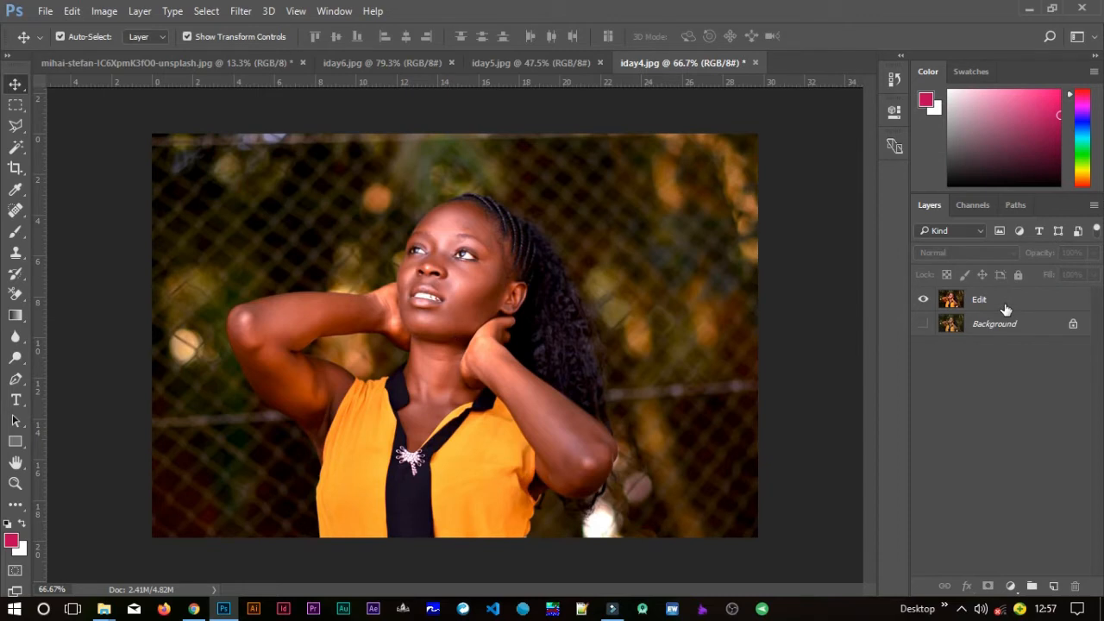
left_click(1005, 309)
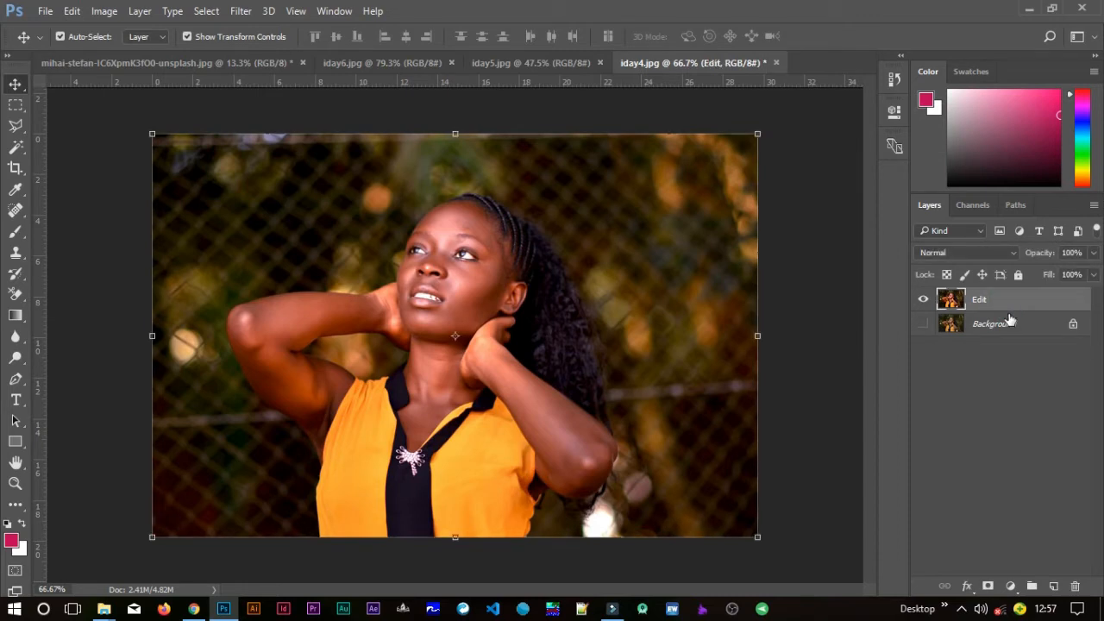
- Add a new layer above Edit and fill it with 50% Gray in Normal mode at 100% opacity
left_click(1053, 587)
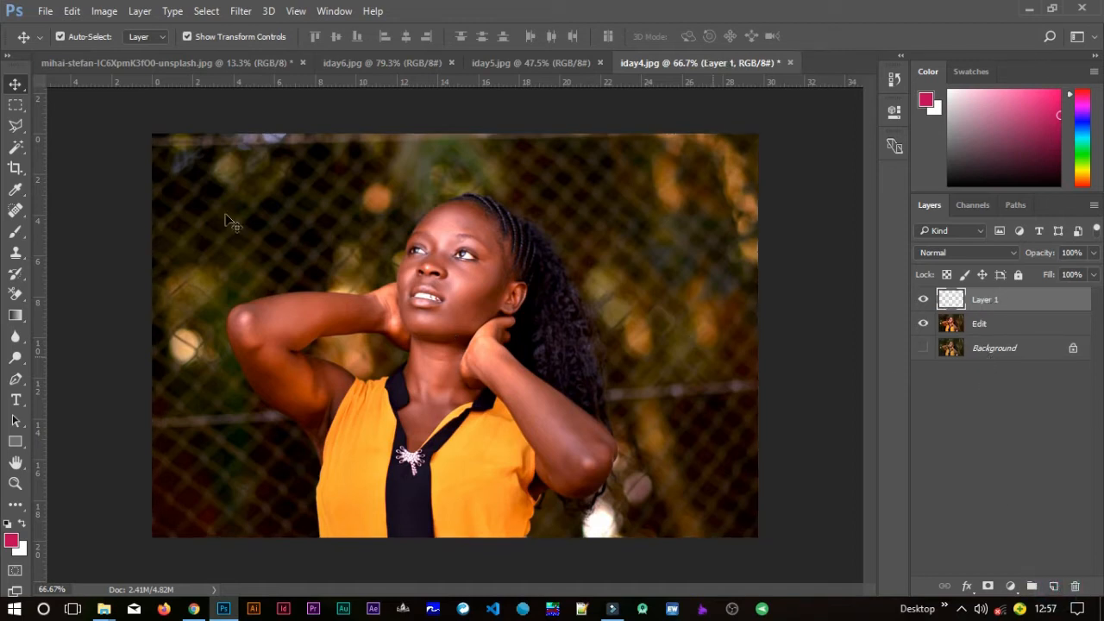
left_click(72, 10)
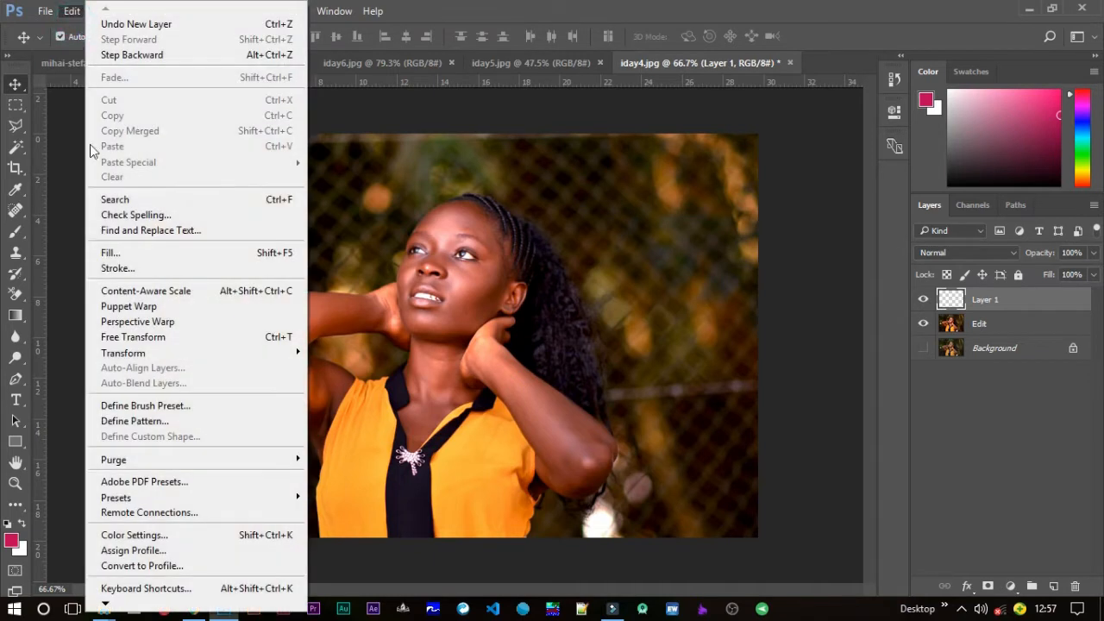
left_click(100, 256)
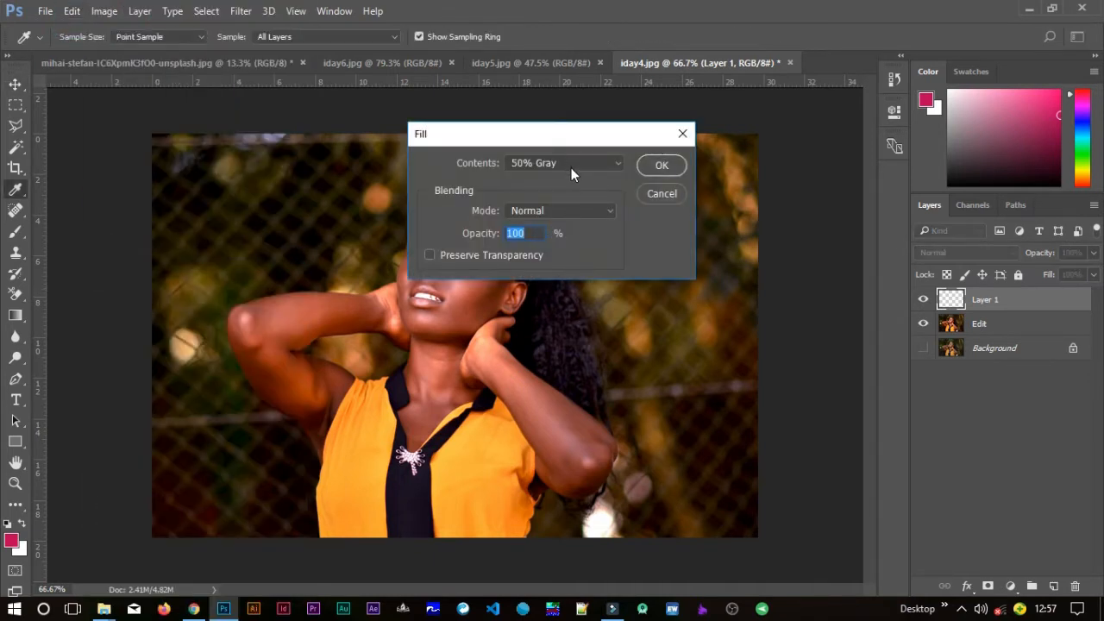
left_click(565, 163)
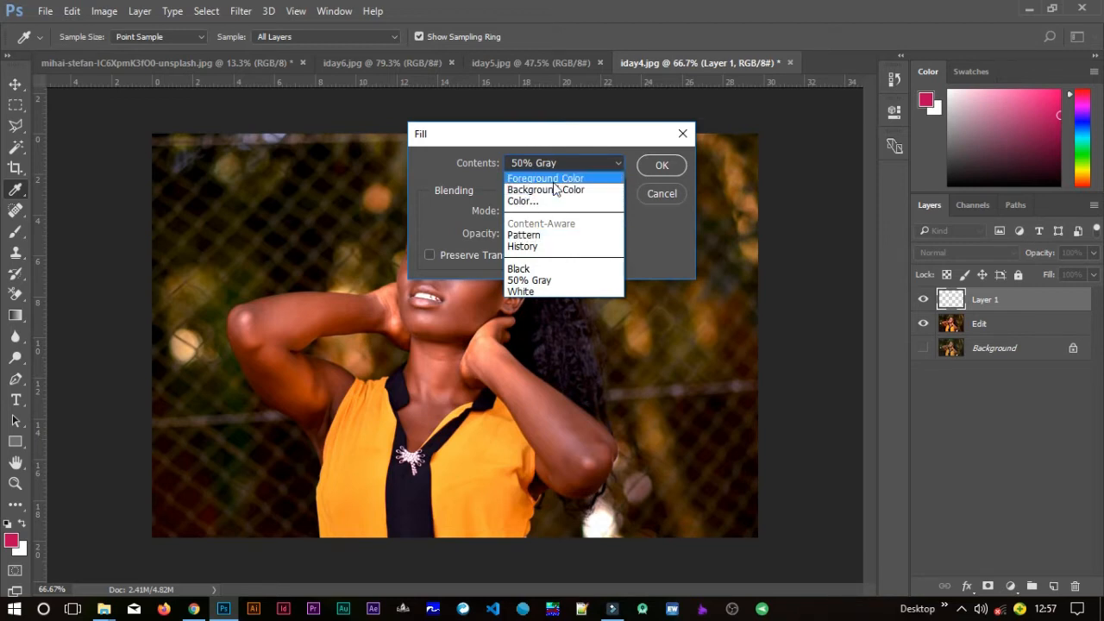
left_click(543, 288)
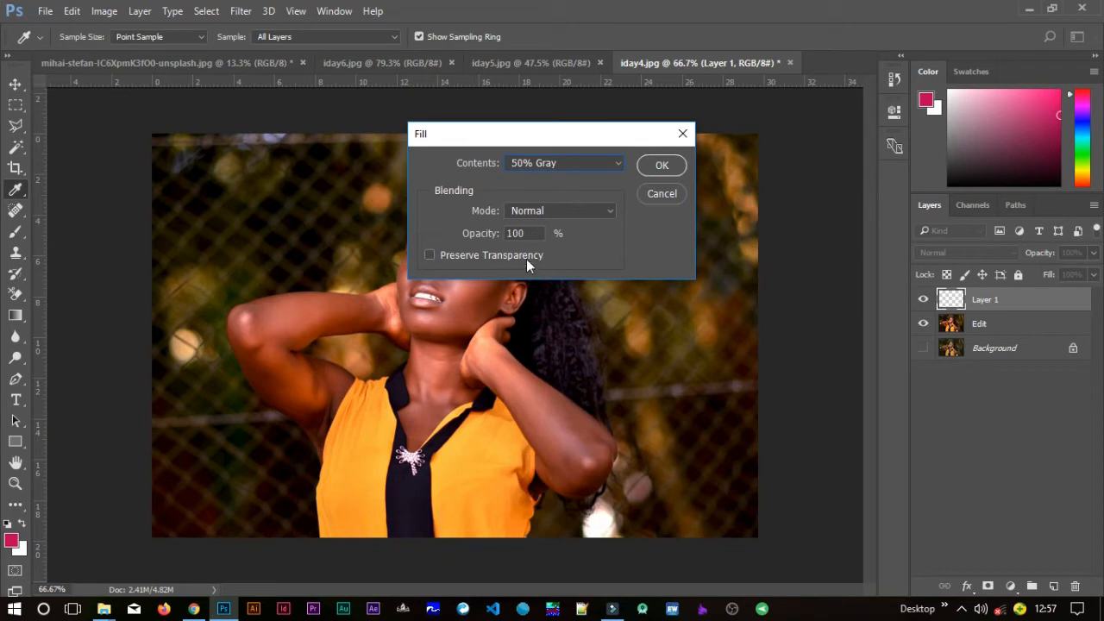
left_click(661, 166)
key("v")
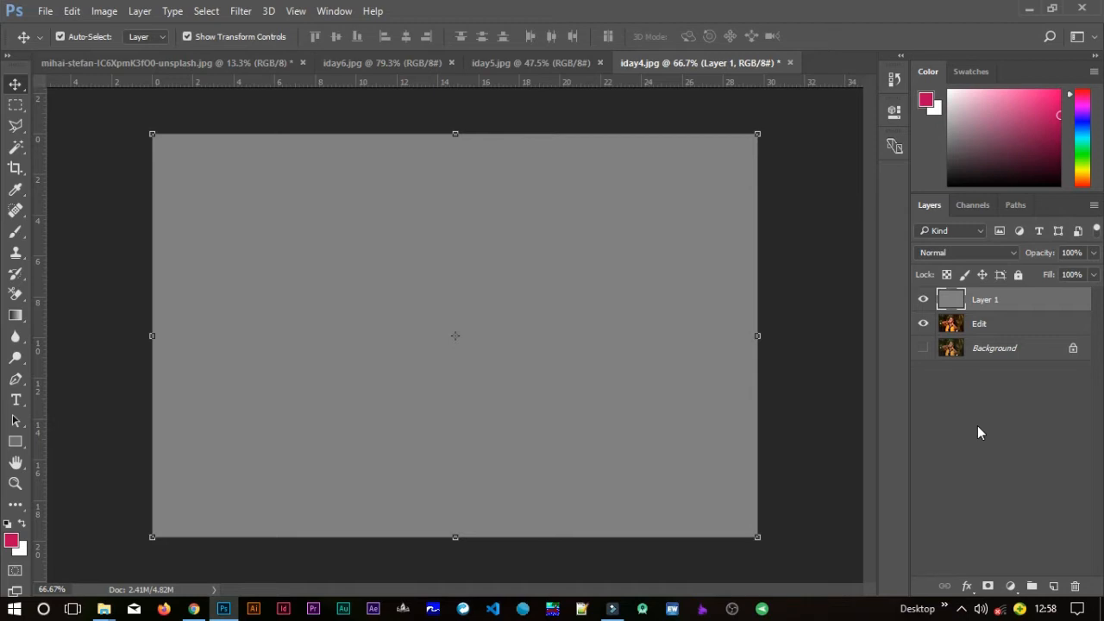
- Convert the gray layer to a smart object and open the Filter Gallery's Texturizer on it with the Sandstone texture
right_click(1003, 306)
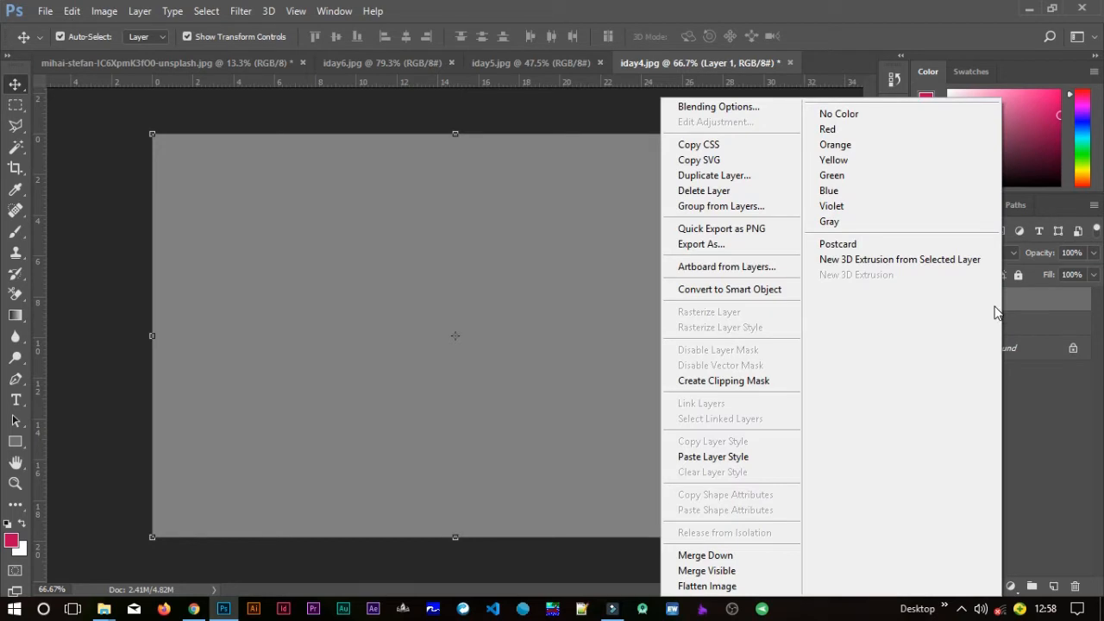
left_click(773, 295)
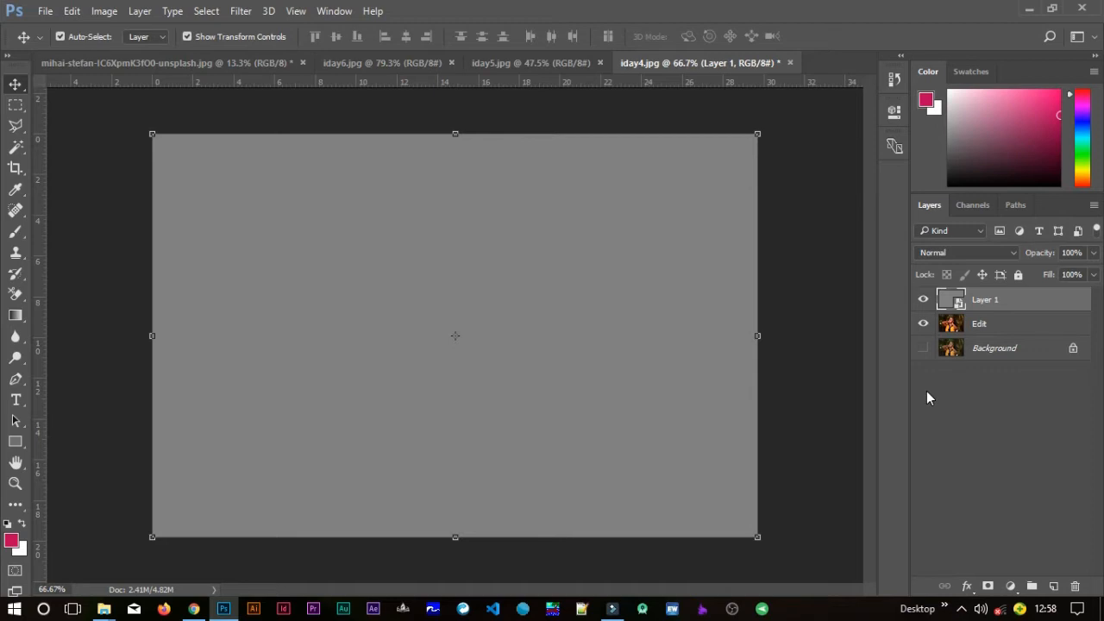
left_click(241, 11)
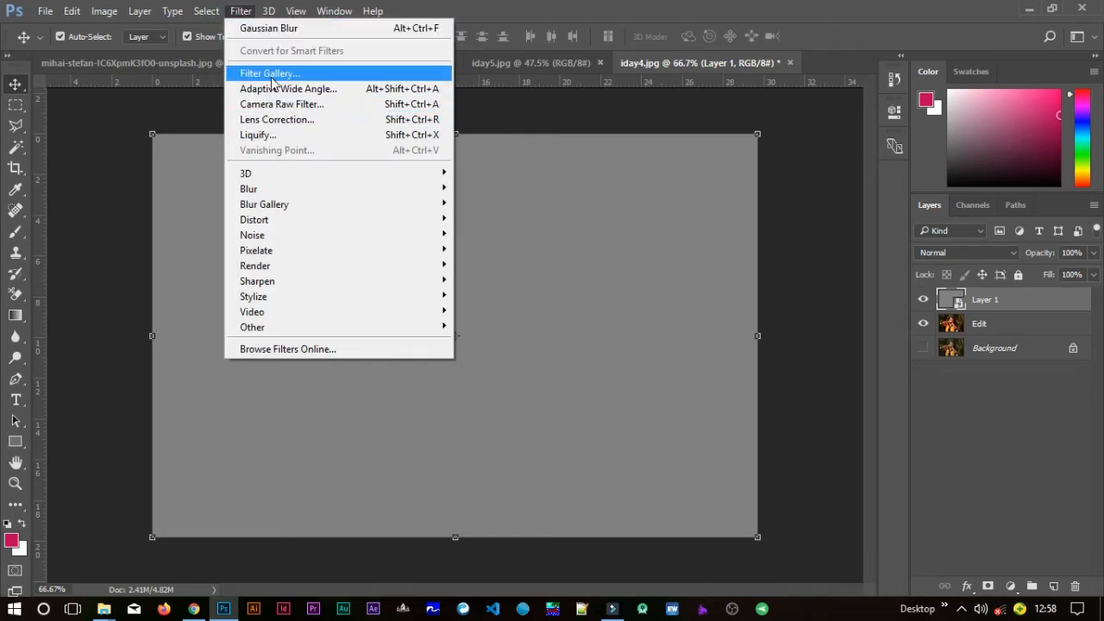
left_click(271, 76)
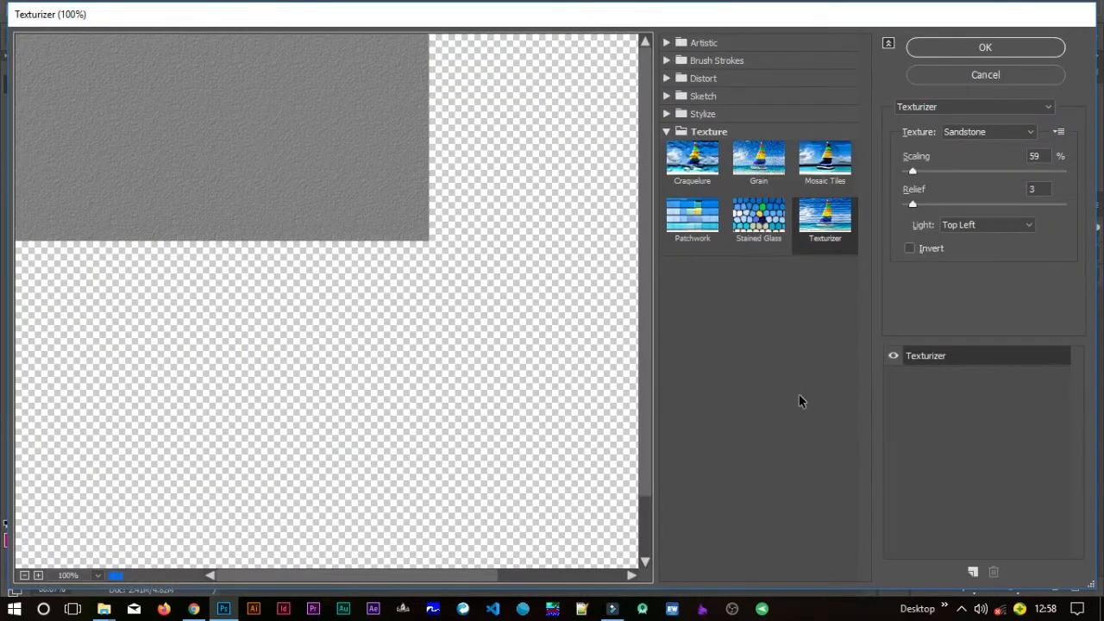
left_click(668, 135)
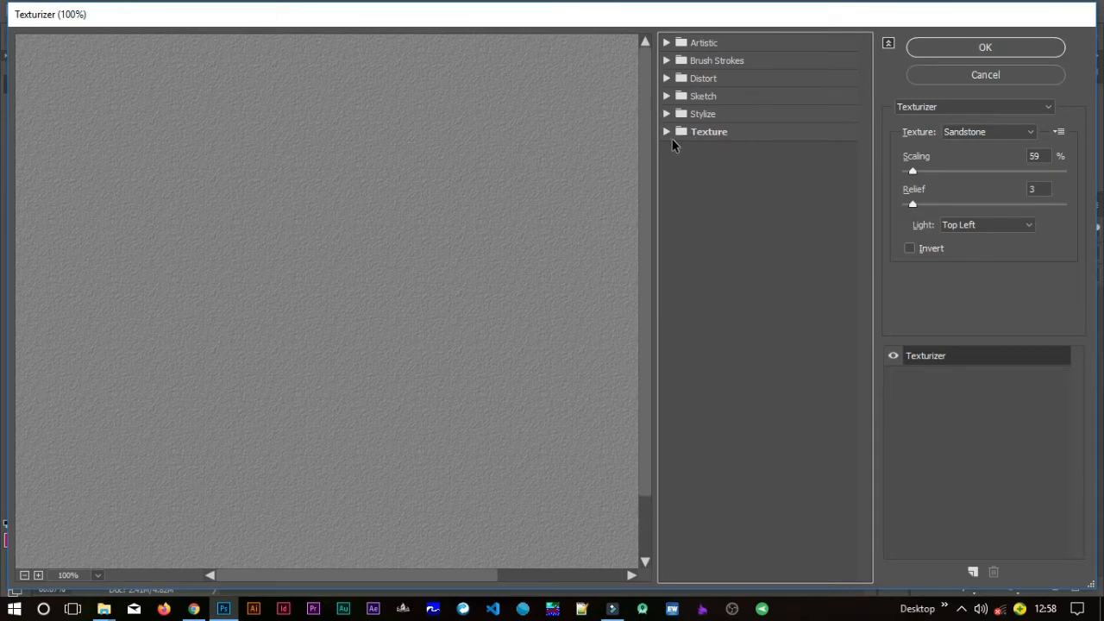
left_click(667, 133)
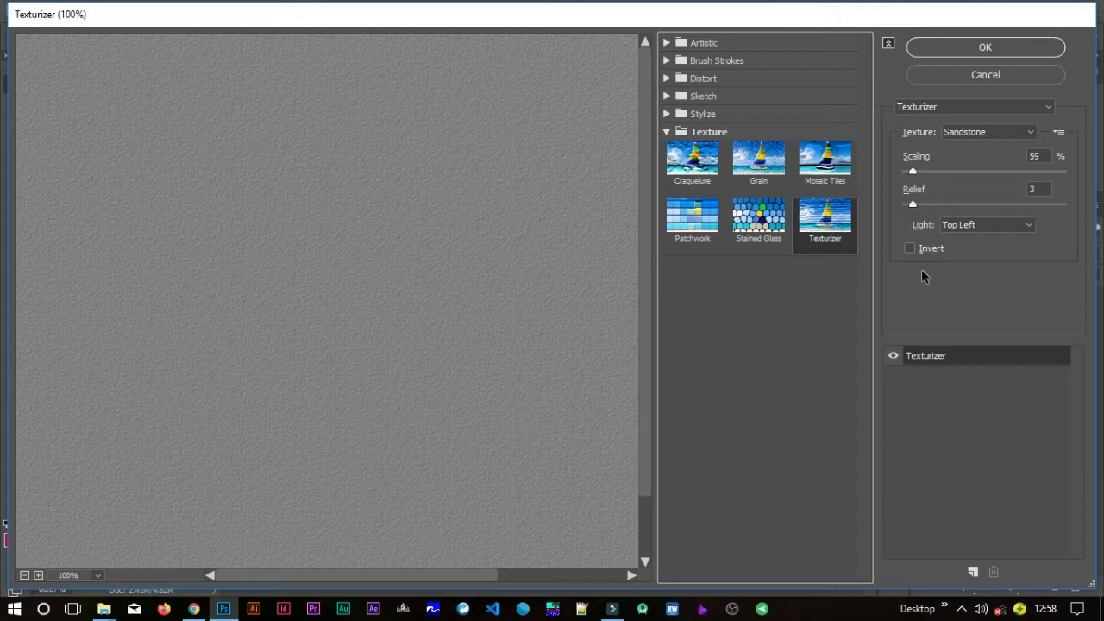
left_click(966, 136)
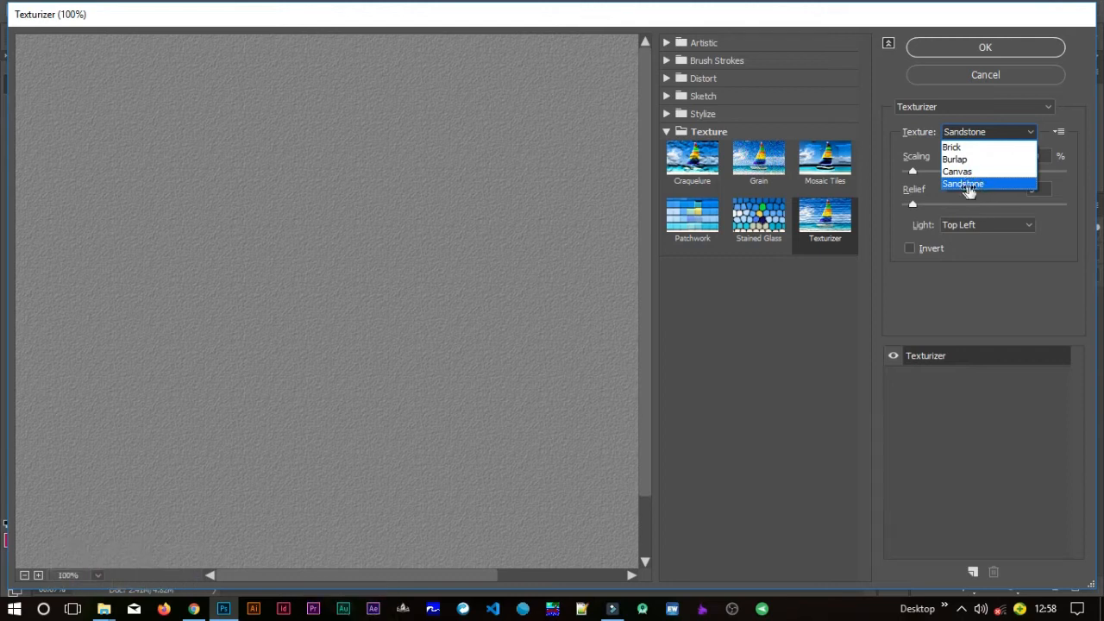
left_click(968, 185)
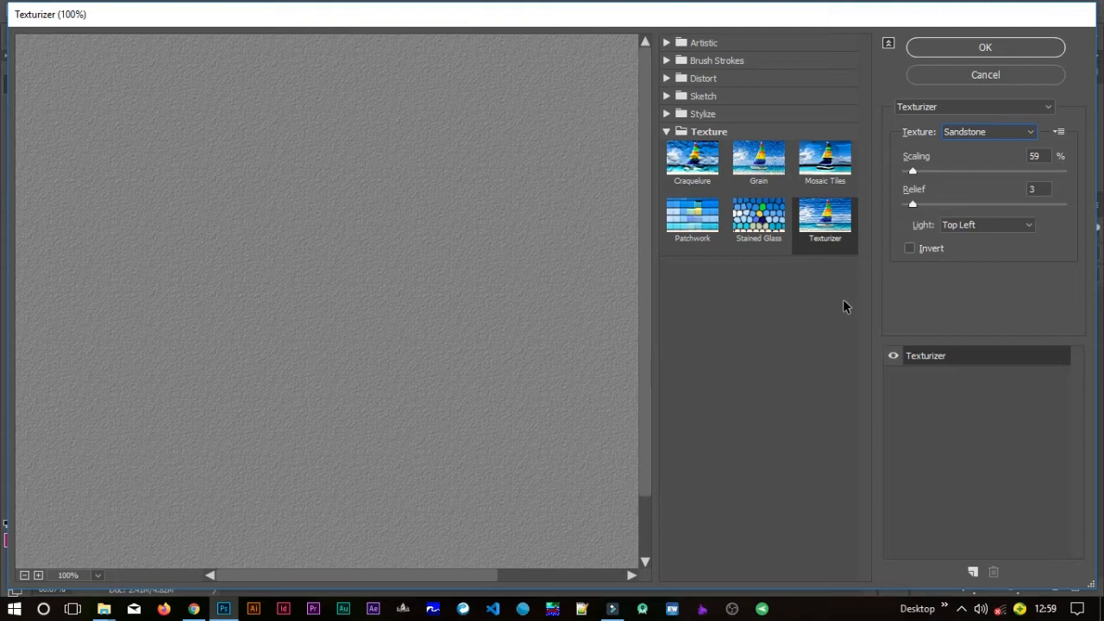
- Try the Canvas, Burlap and Brick textures in the Texturizer, and set the texture back to Sandstone
left_click(971, 134)
left_click(967, 173)
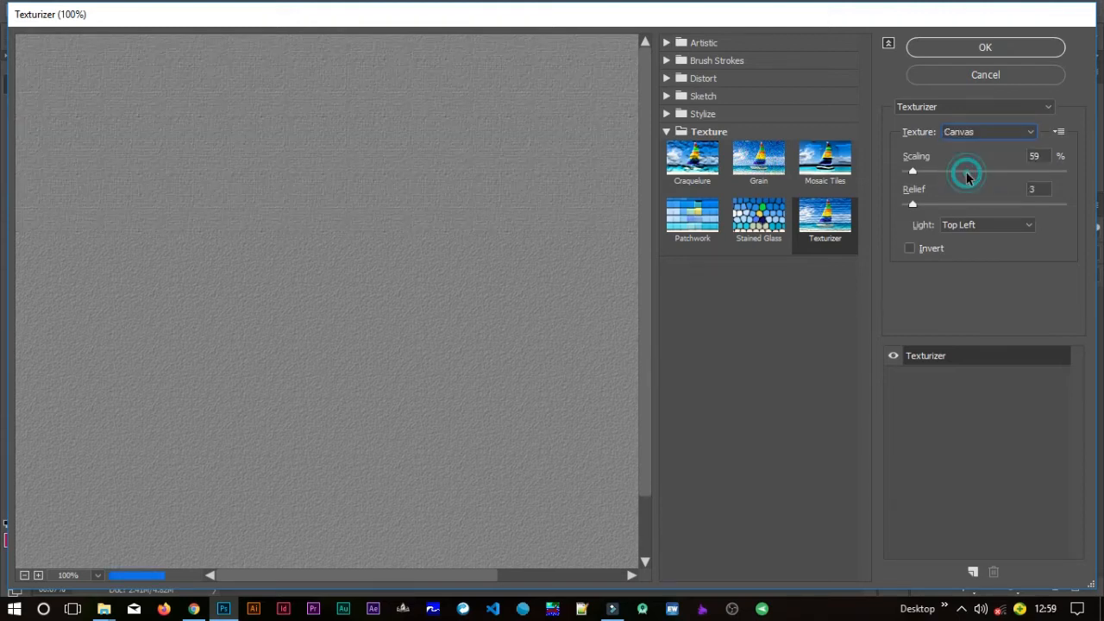
left_click(986, 134)
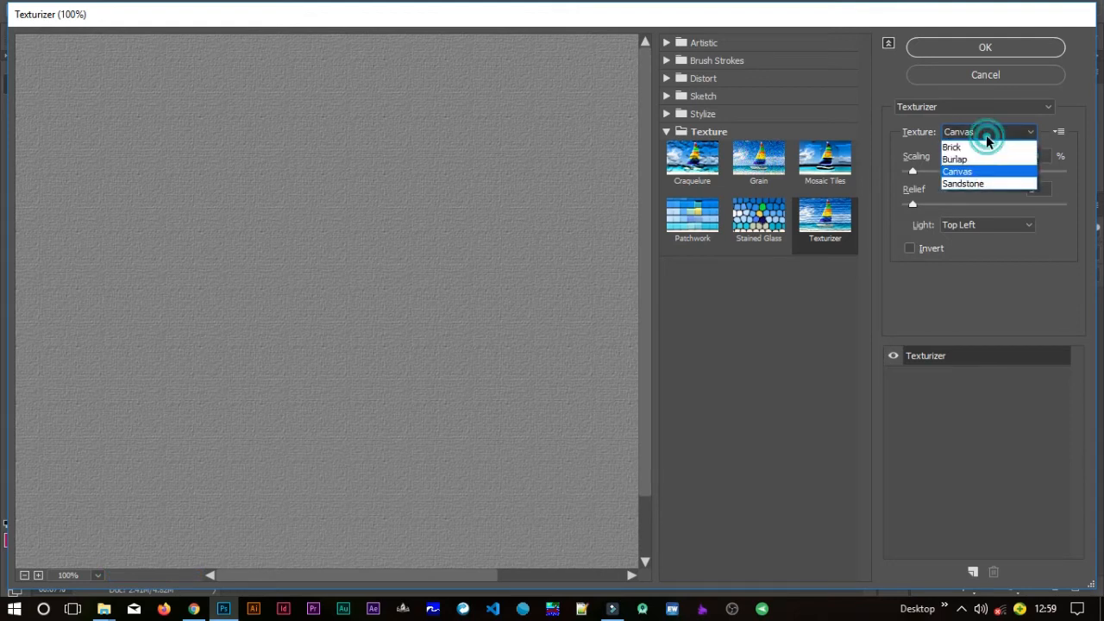
left_click(980, 162)
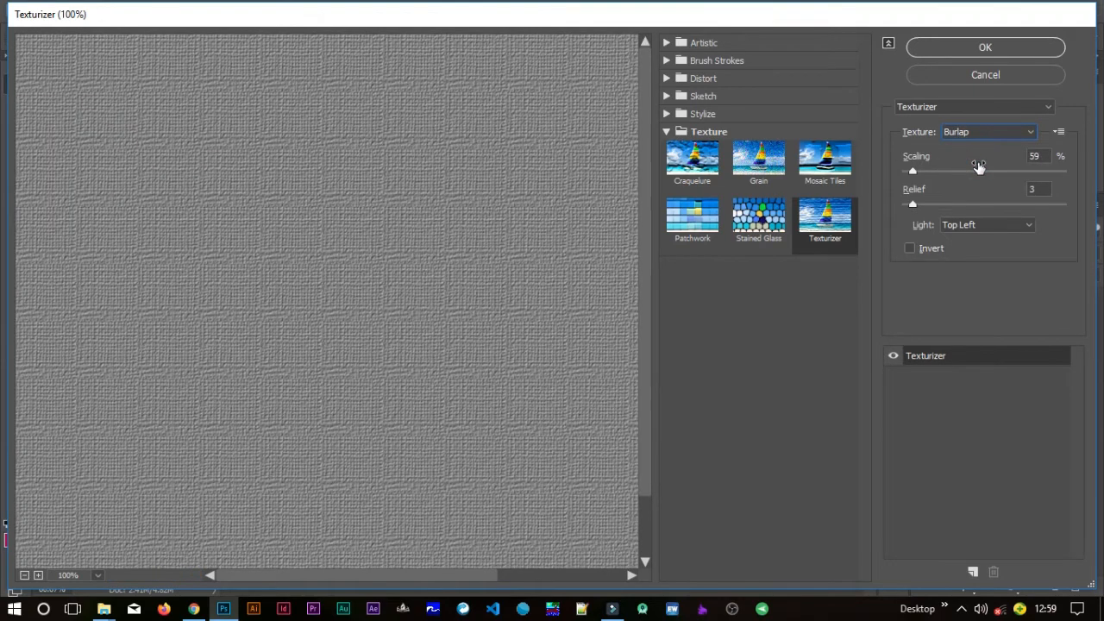
left_click(982, 133)
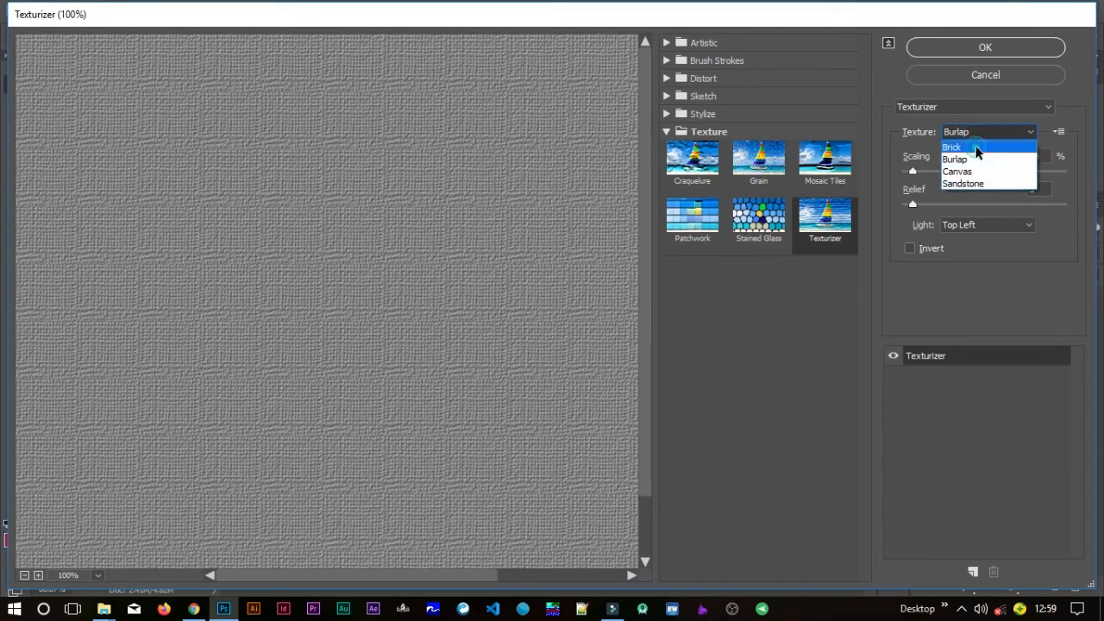
left_click(973, 144)
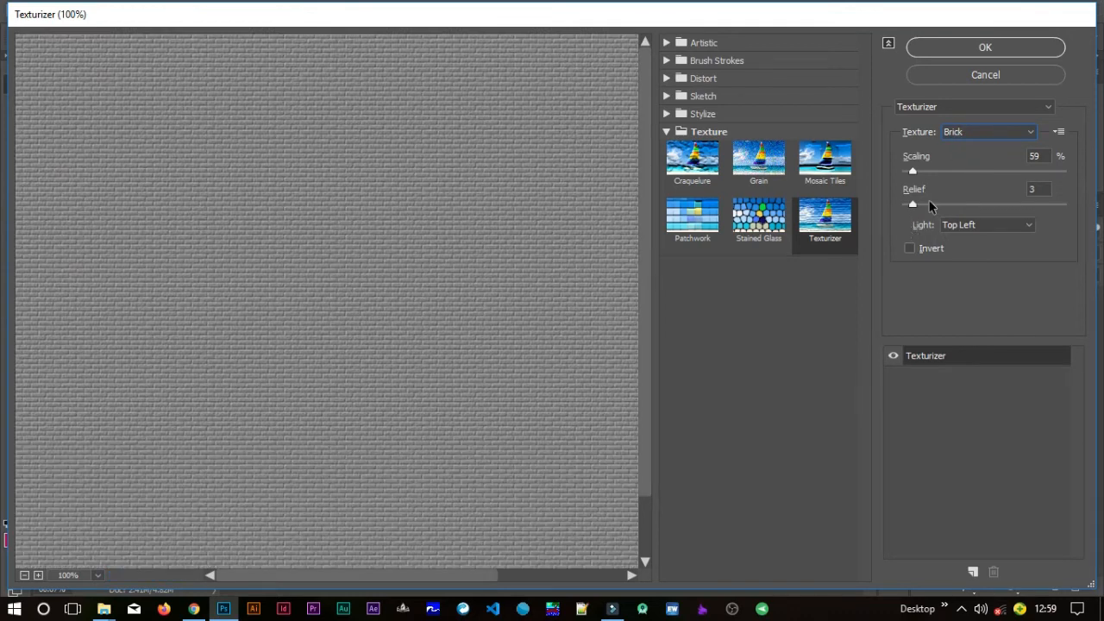
left_click(967, 138)
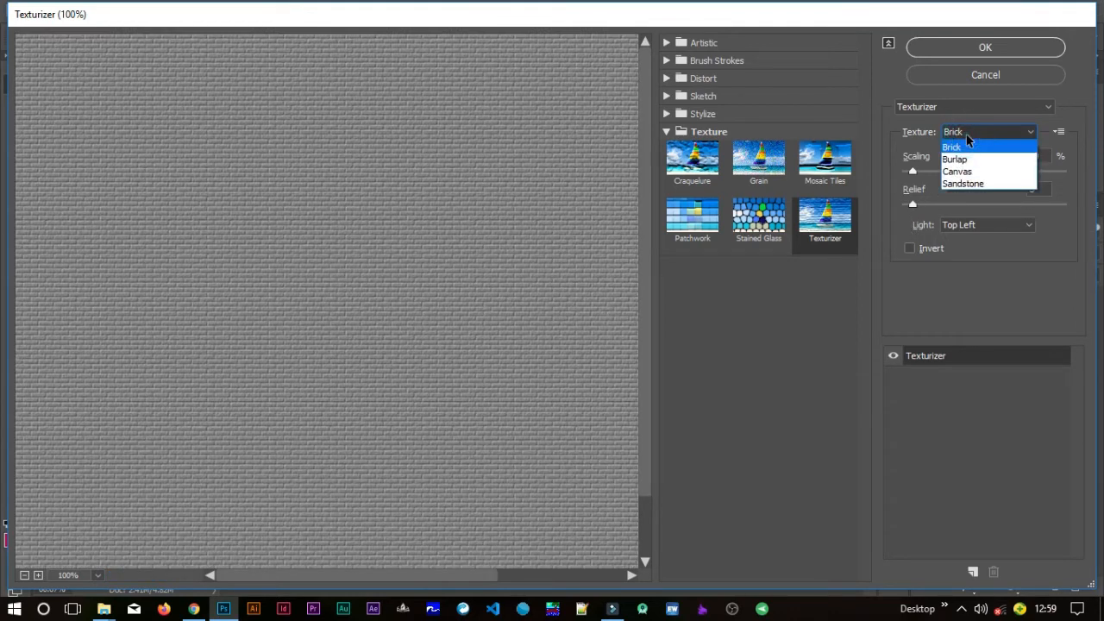
left_click(968, 184)
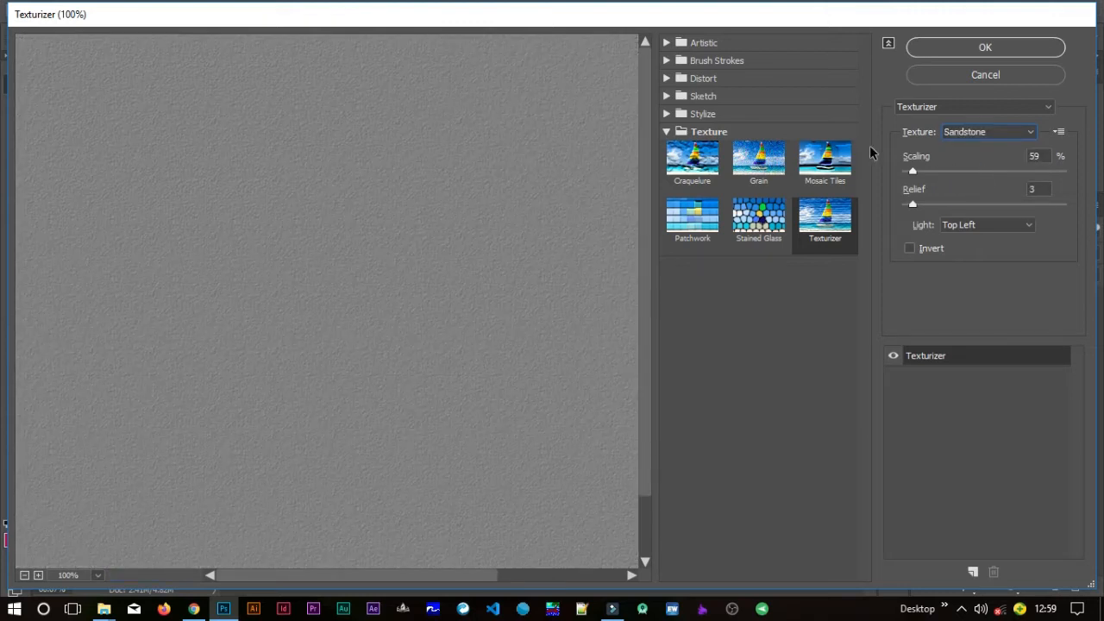
- Set the Sandstone texture's scaling to 88% and relief to 4, and apply the Texturizer filter
left_click_drag(914, 173, 945, 167)
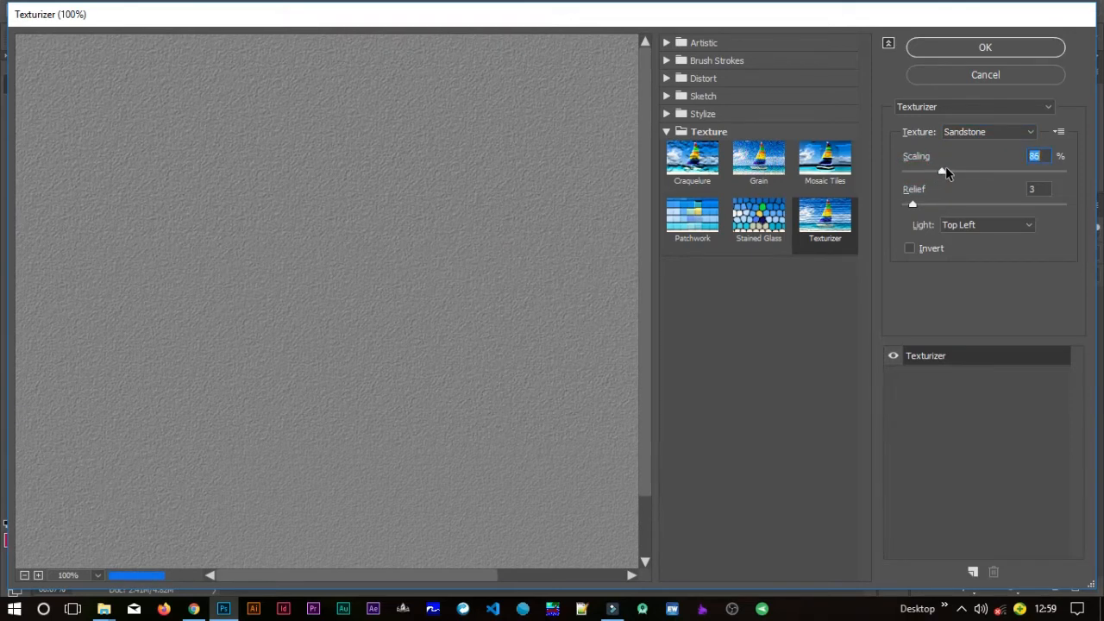
left_click(913, 204)
left_click_drag(913, 205, 915, 205)
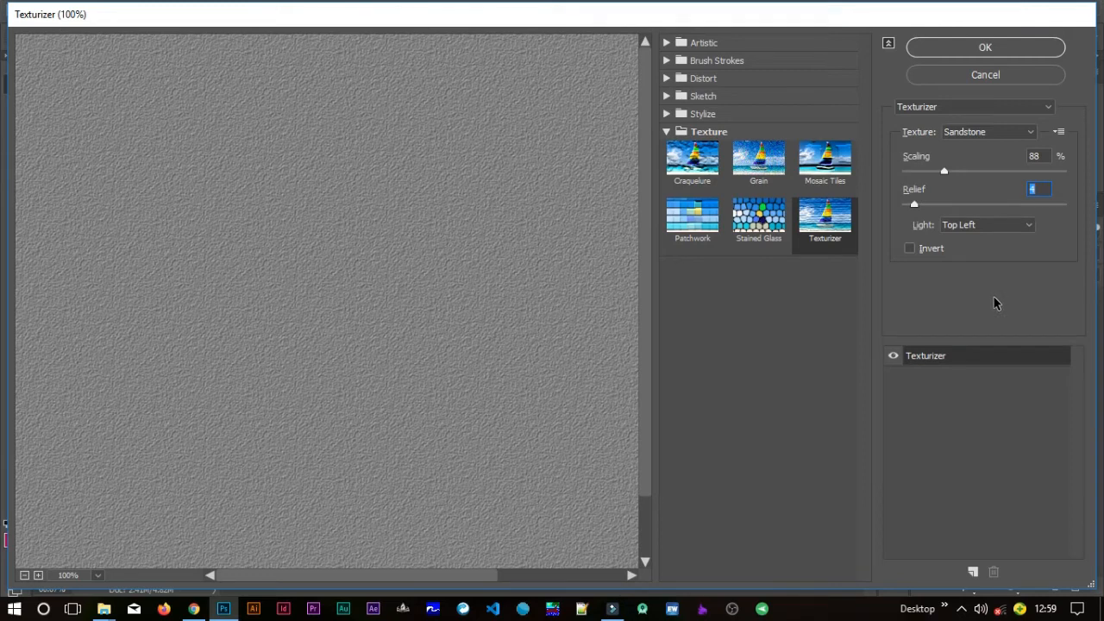
left_click(982, 50)
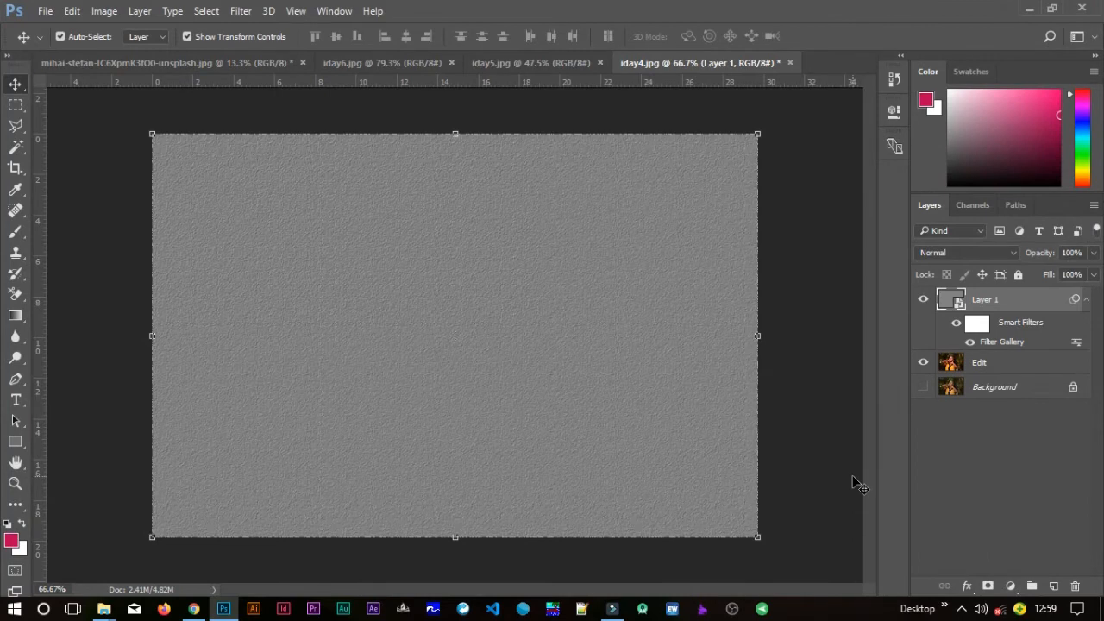
left_click(814, 480)
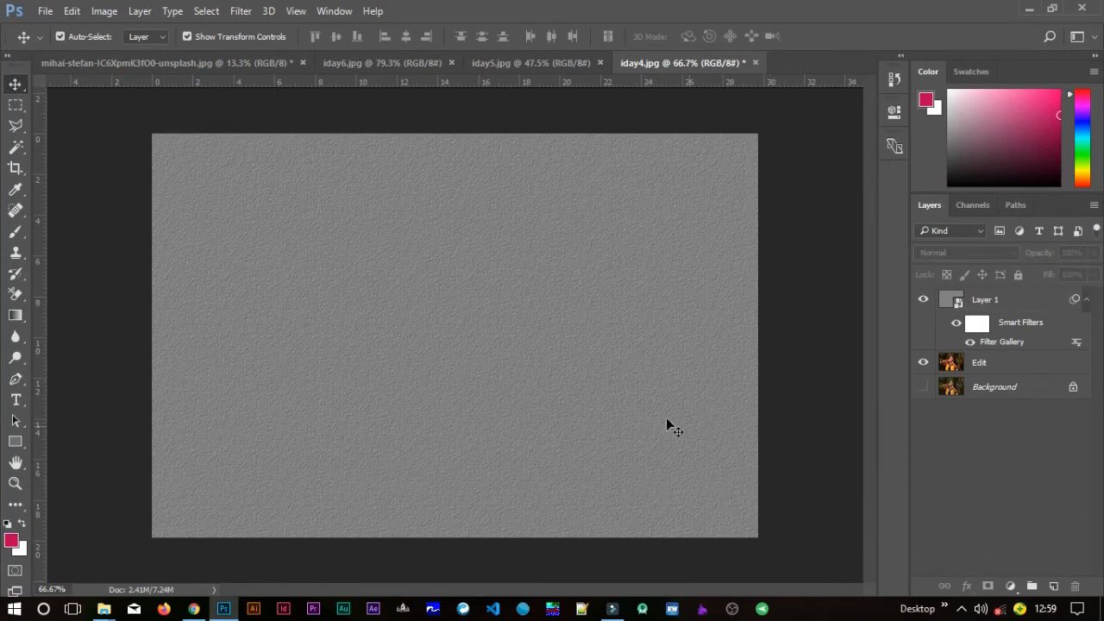
- Apply the Emboss filter to the textured gray layer with a 48° angle, adjusting its height and amount
left_click(1016, 300)
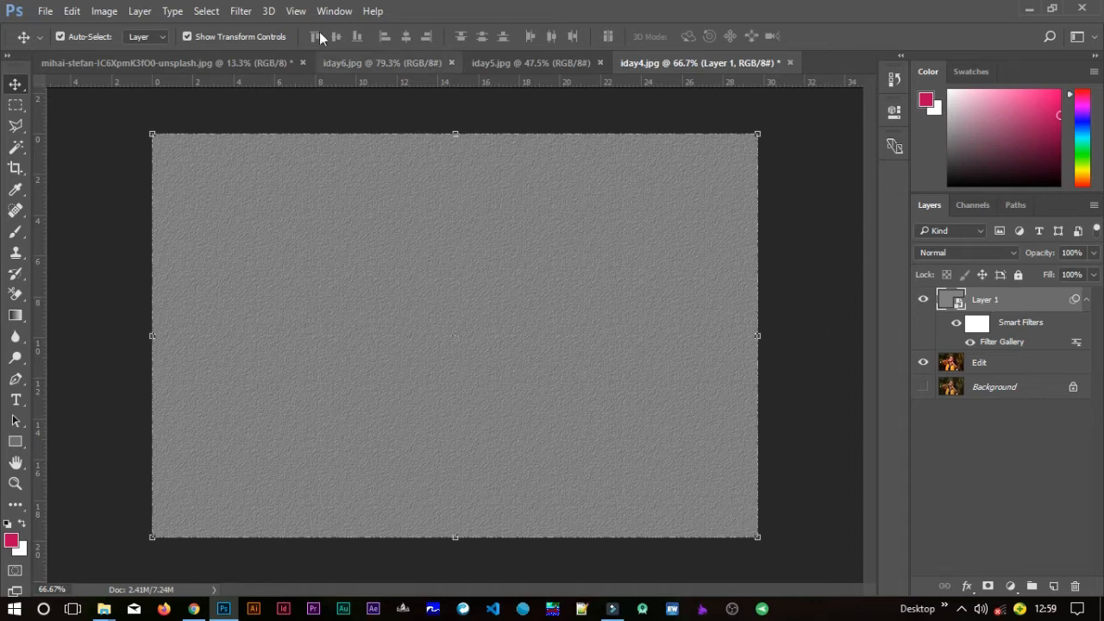
left_click(245, 13)
mouse_move(320, 299)
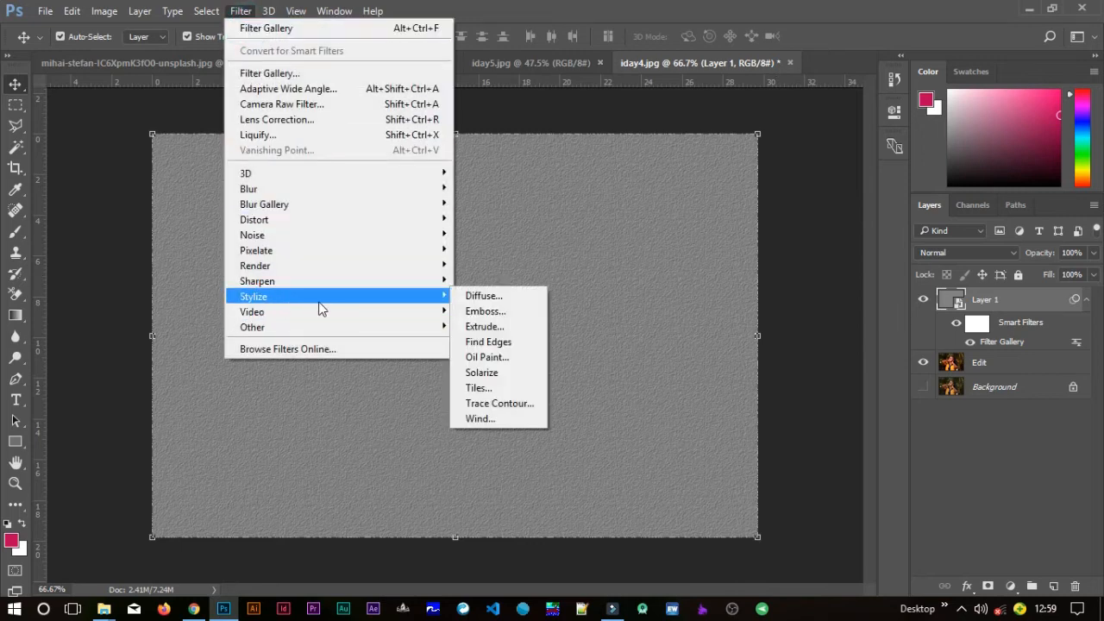
left_click(483, 312)
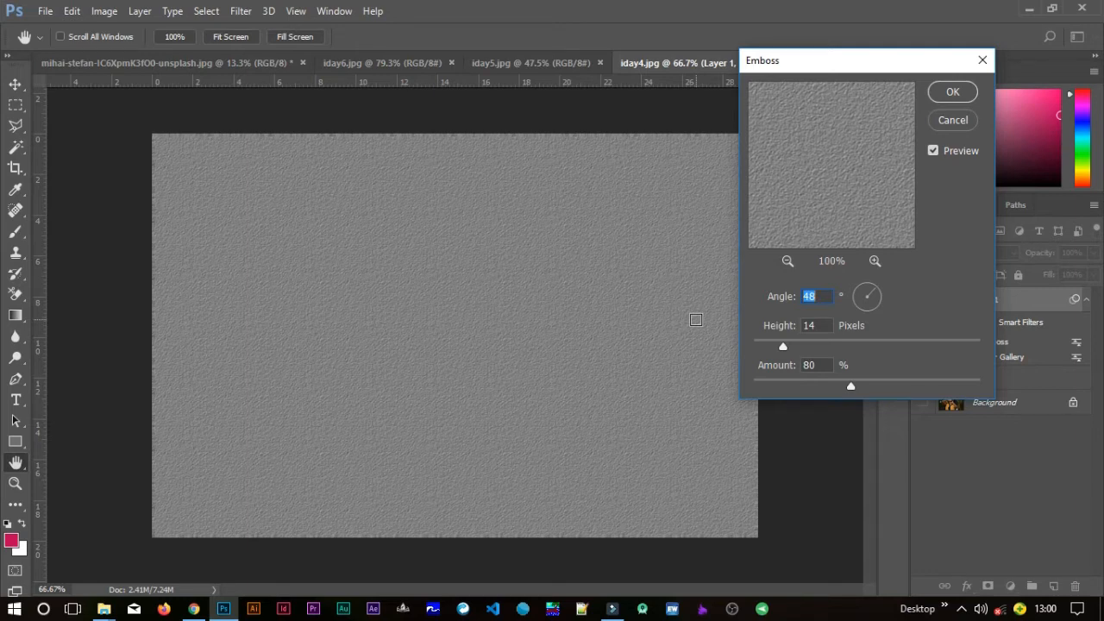
left_click_drag(790, 345, 778, 345)
mouse_move(852, 387)
left_mouse_down()
mouse_move(871, 389)
mouse_move(859, 388)
left_mouse_up()
left_click(949, 93)
- Hide the gray texture layer and examine the portrait's smoothed skin on the Edit layer up close
left_click(922, 299)
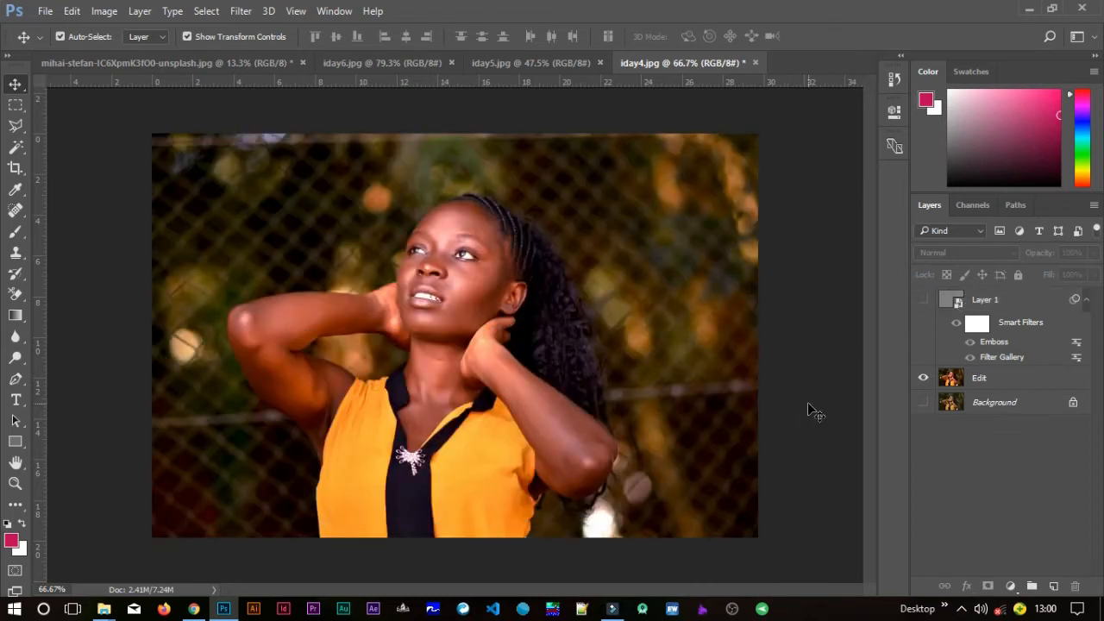
scroll(539, 311, "up", 3)
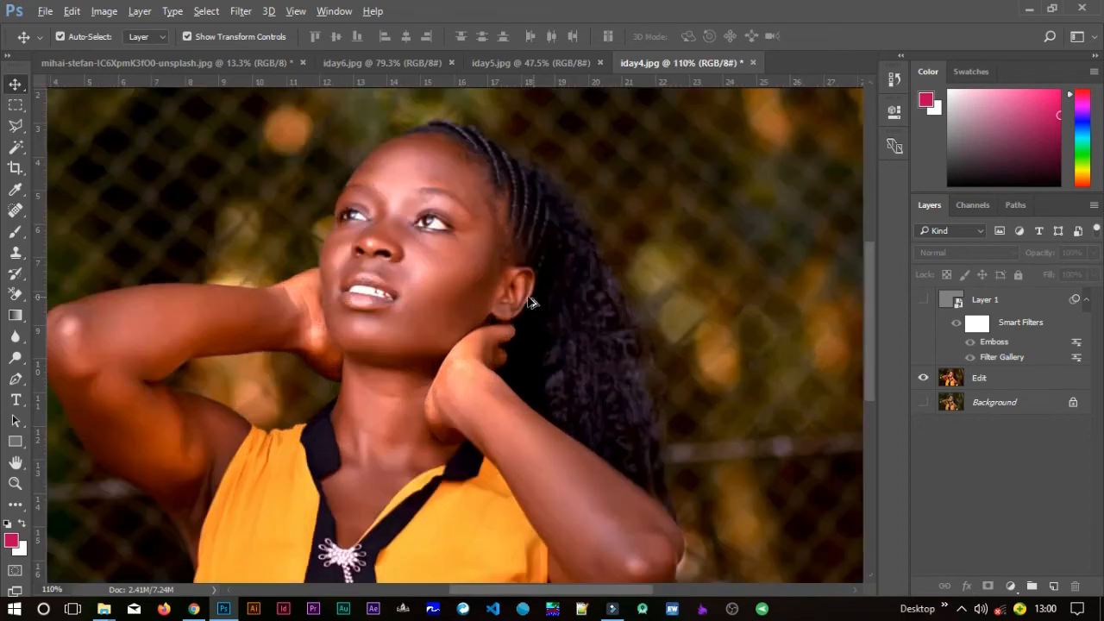
left_click_drag(407, 256, 485, 337)
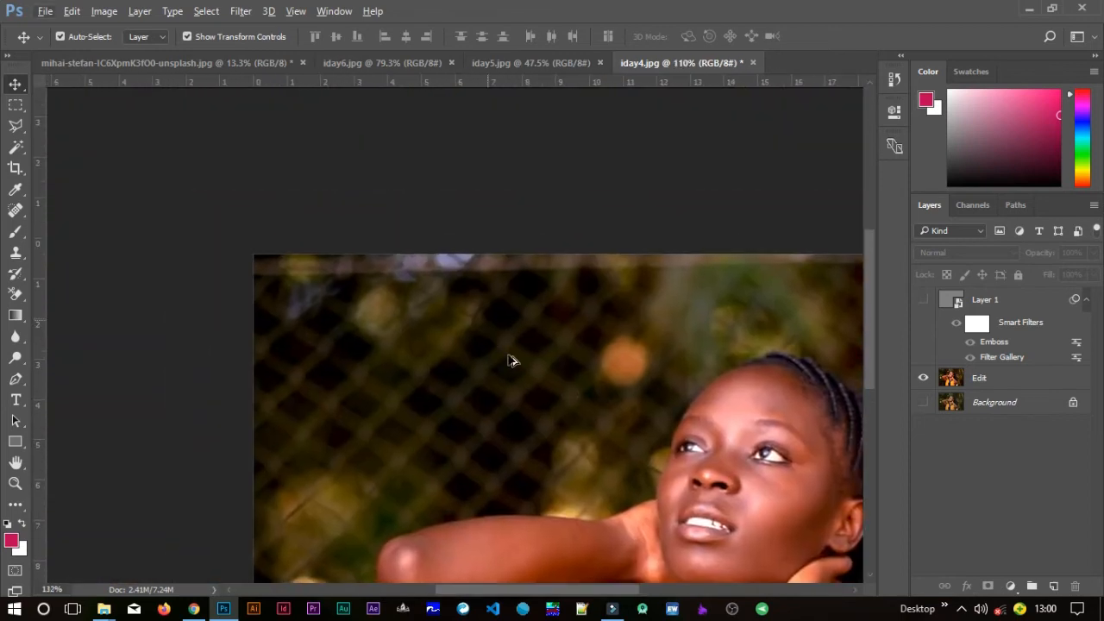
scroll(512, 361, "up", 1)
scroll(706, 451, "up", 1)
left_click_drag(771, 463, 481, 269)
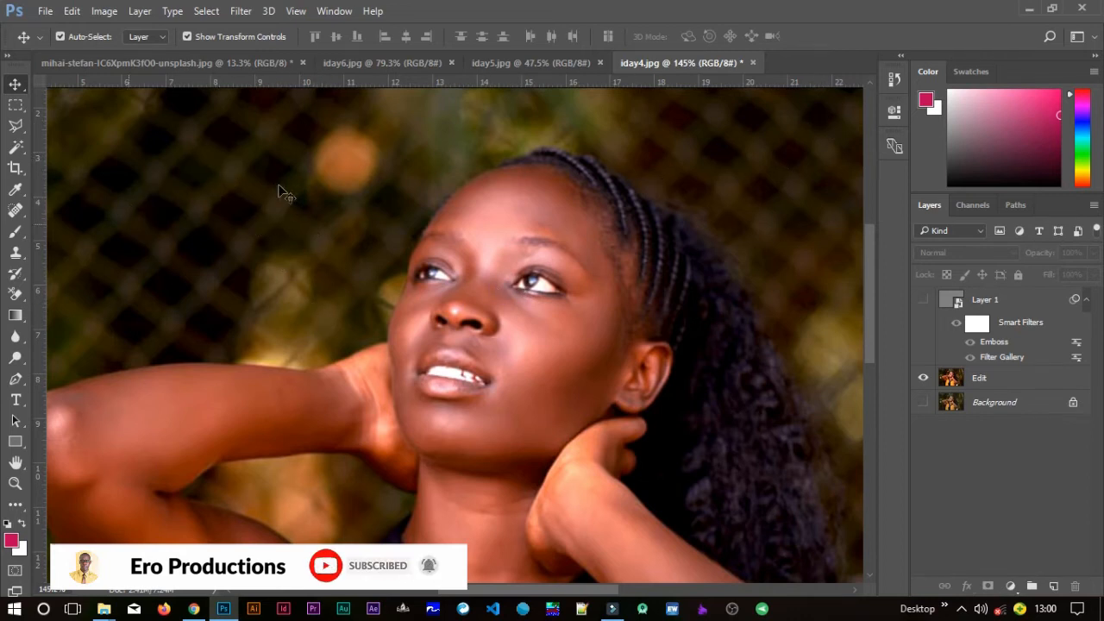
key("ctrl+0")
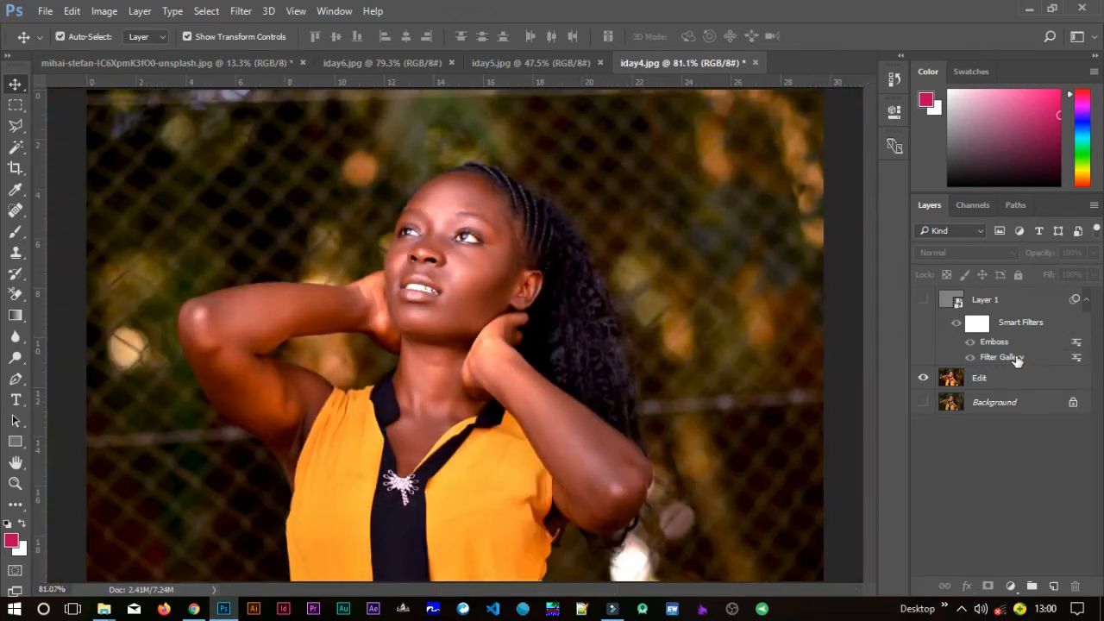
- Reopen the texture layer's Filter Gallery smart filter and apply the Texturizer with the light direction set to Top Left
double_click(1011, 357)
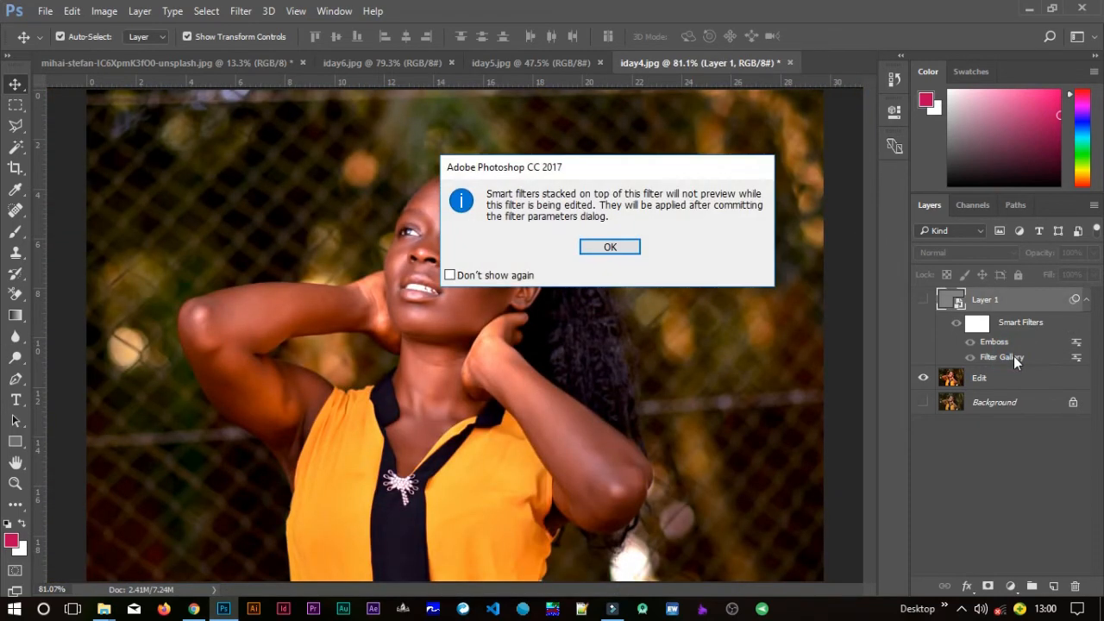
left_click(629, 248)
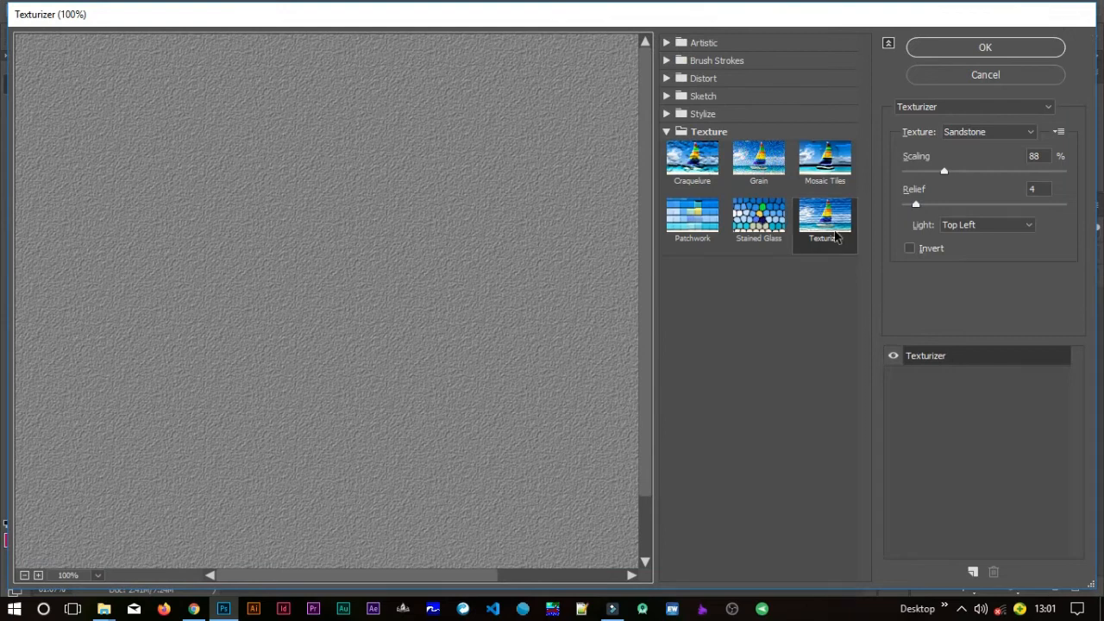
left_click(957, 227)
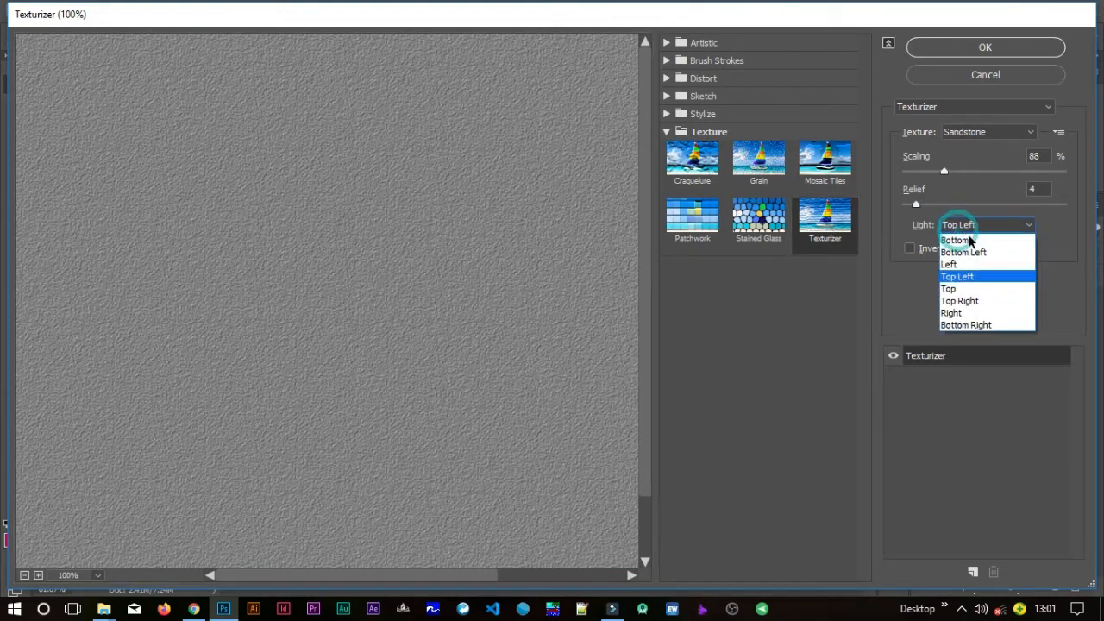
left_click(969, 279)
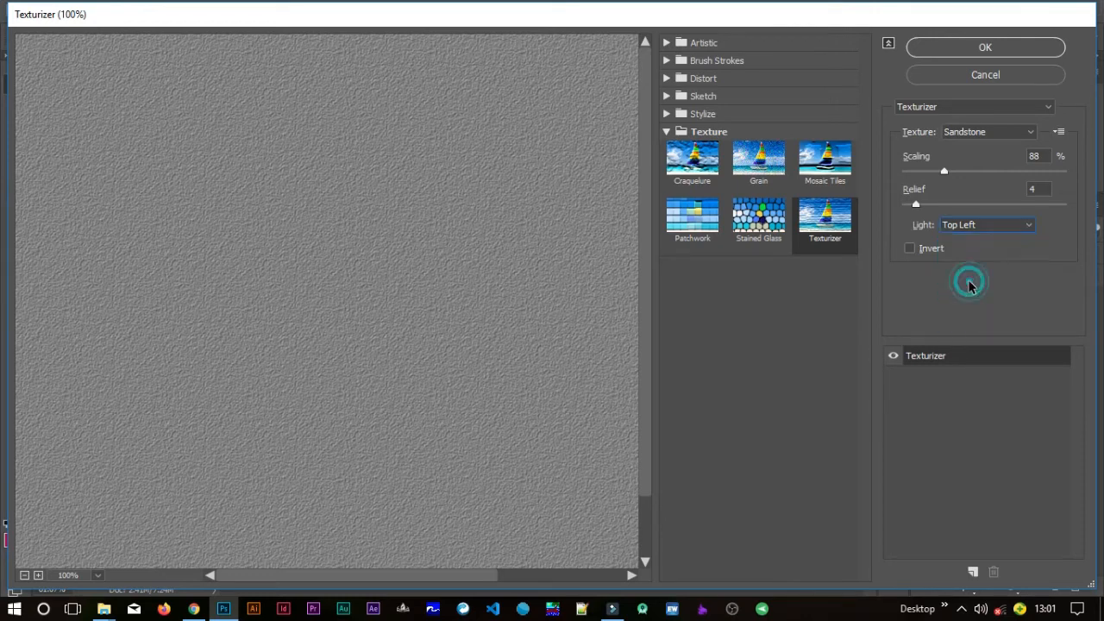
left_click(975, 48)
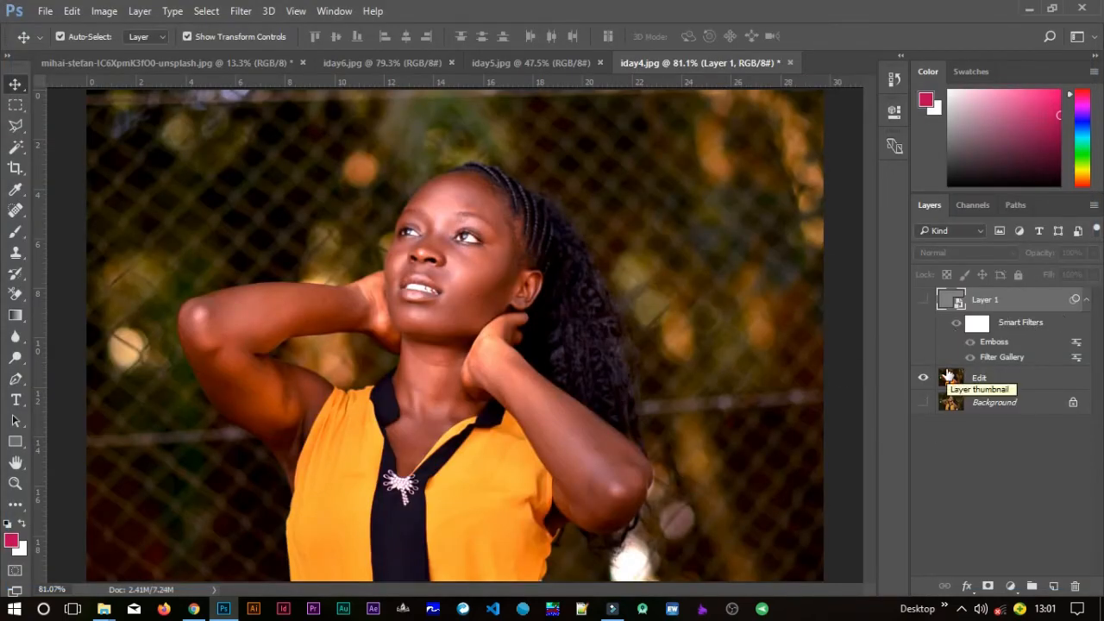
- Show the gray texture layer and apply a Gaussian Blur with a 1.0 pixel radius to it
left_click(923, 299)
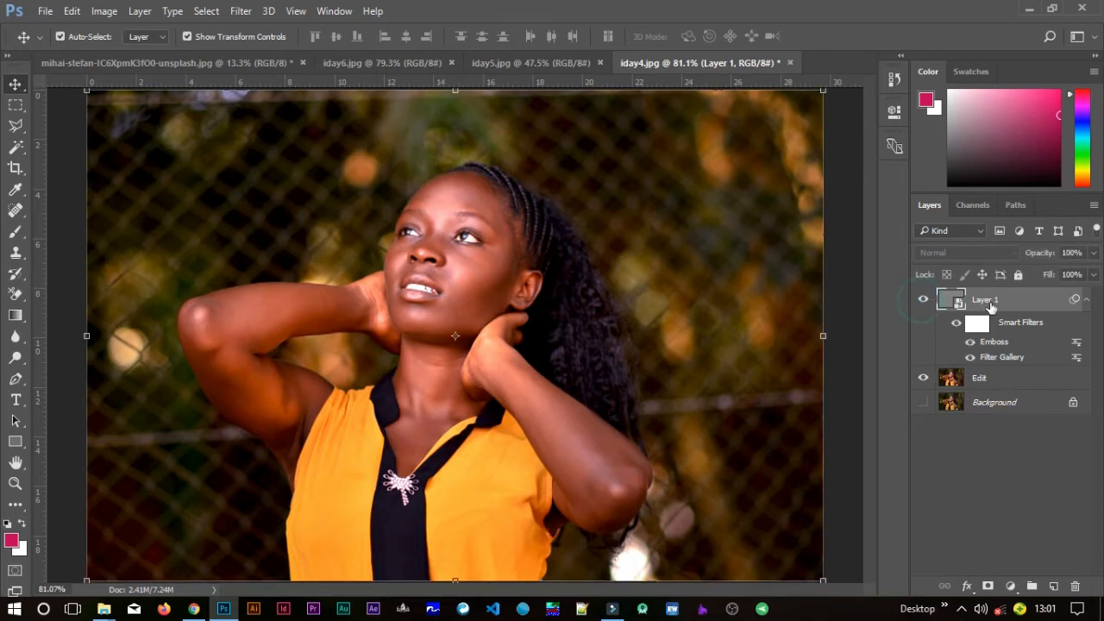
left_click(990, 302)
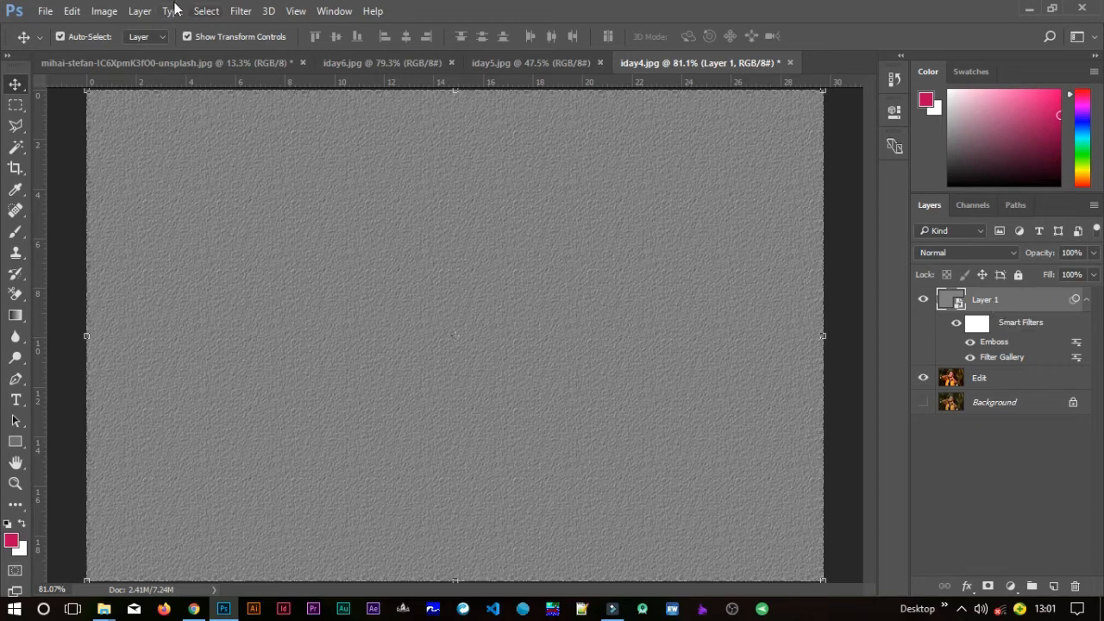
left_click(250, 11)
mouse_move(406, 188)
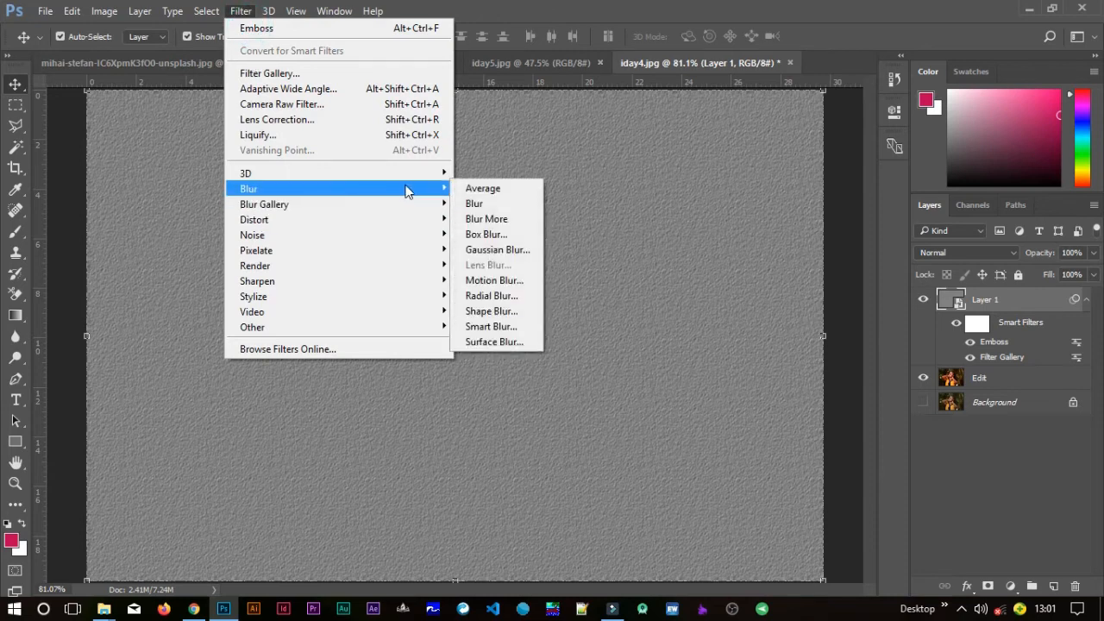
left_click(496, 250)
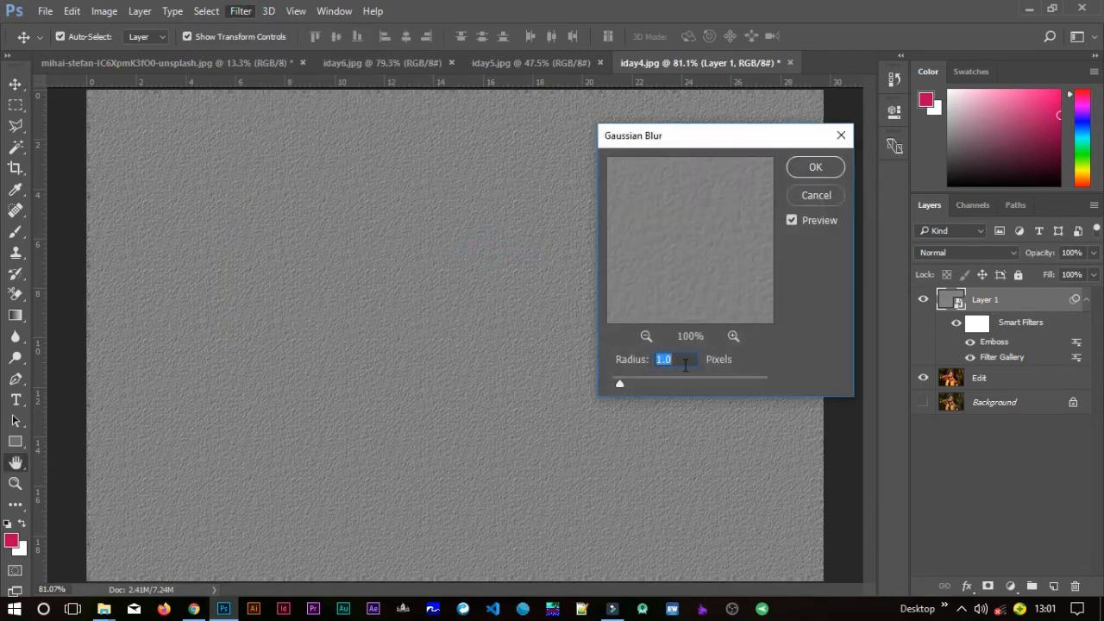
left_click_drag(620, 383, 664, 386)
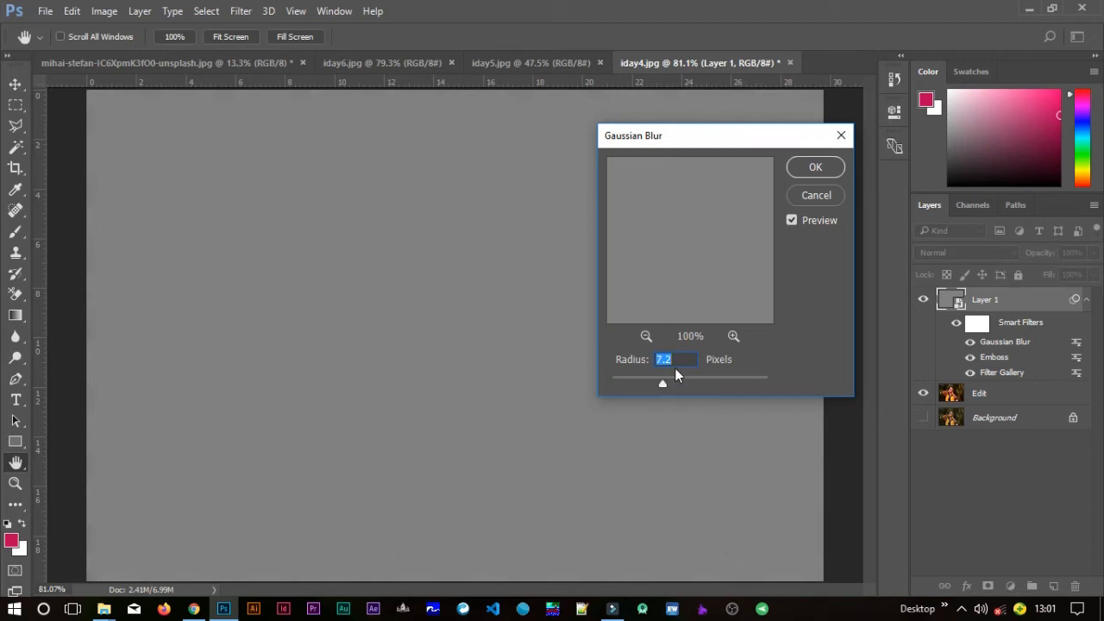
type("1.0")
left_click(828, 165)
key("v")
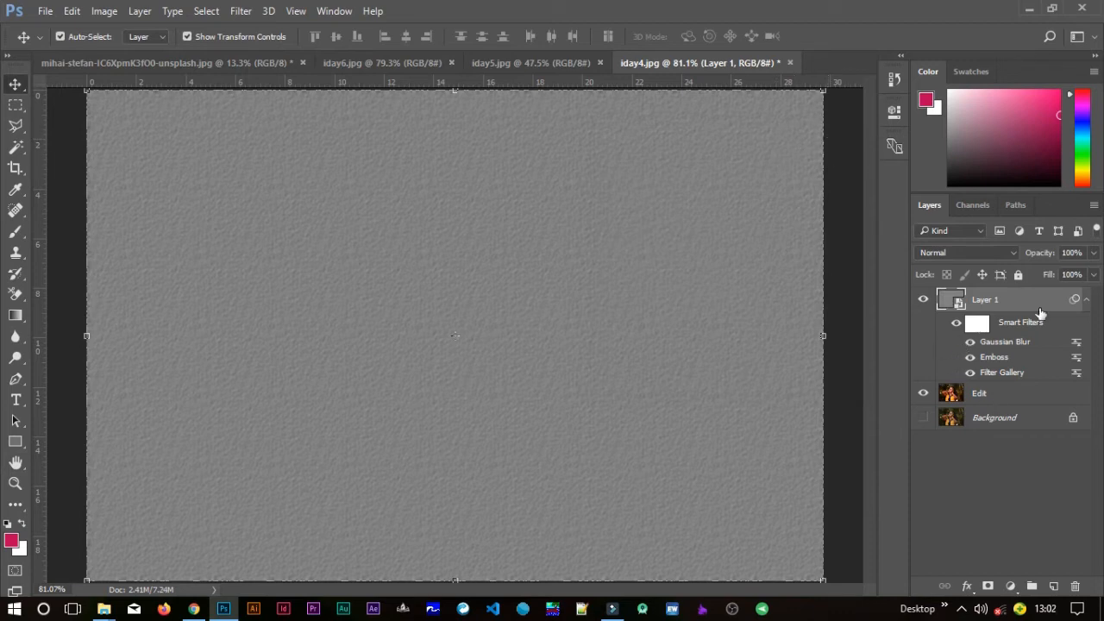
- Collapse the texture layer's smart filter list and set the layer's blending mode to Soft Light
left_click(1086, 299)
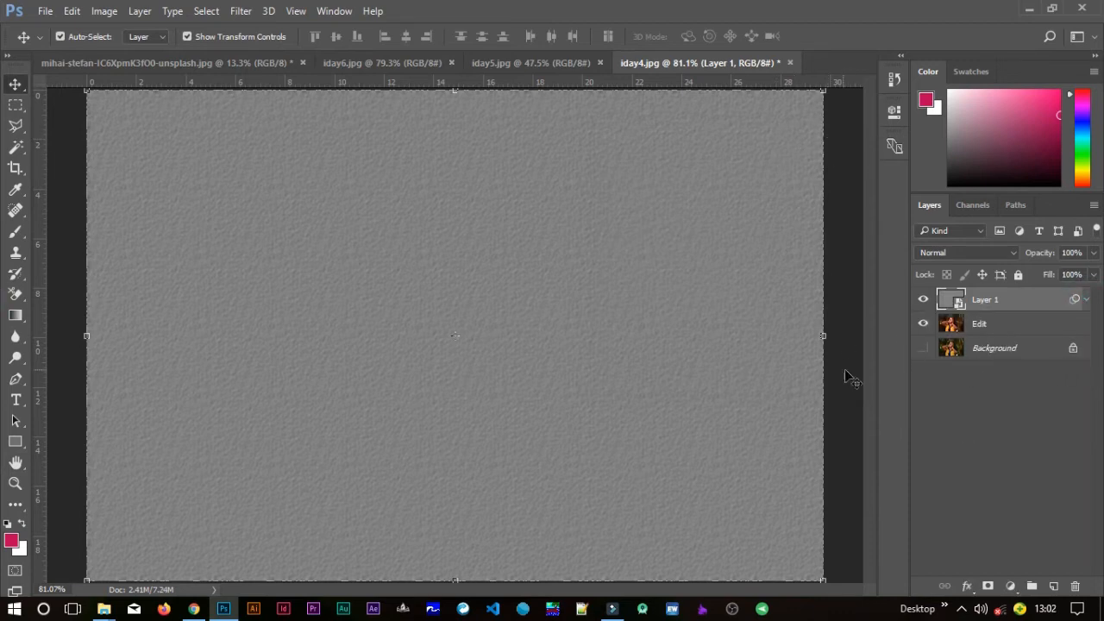
key("ctrl+0")
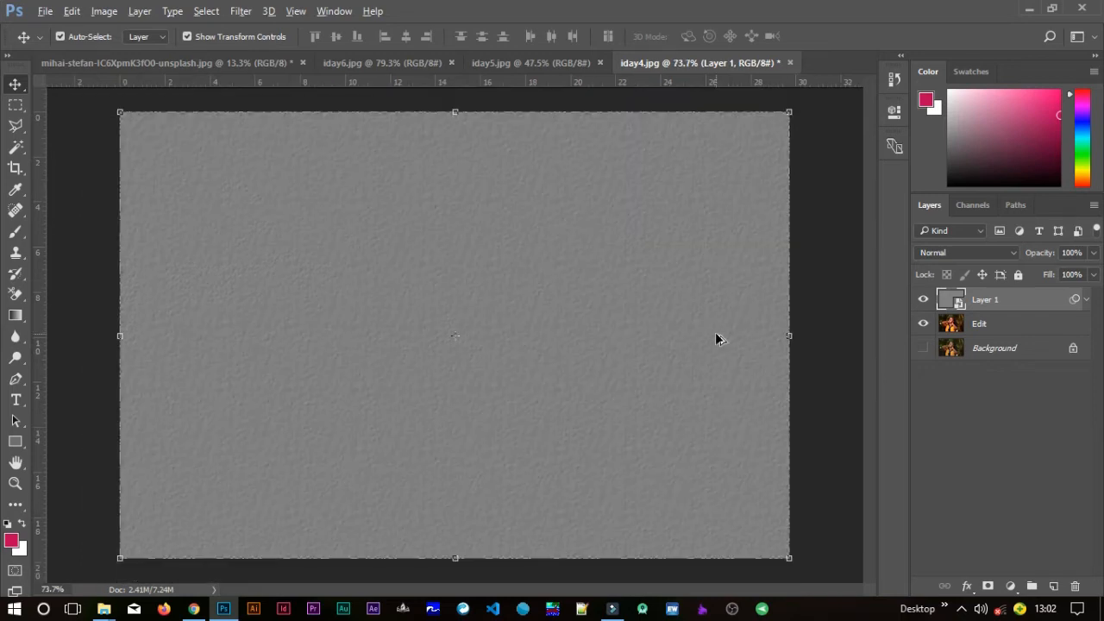
left_click(846, 274)
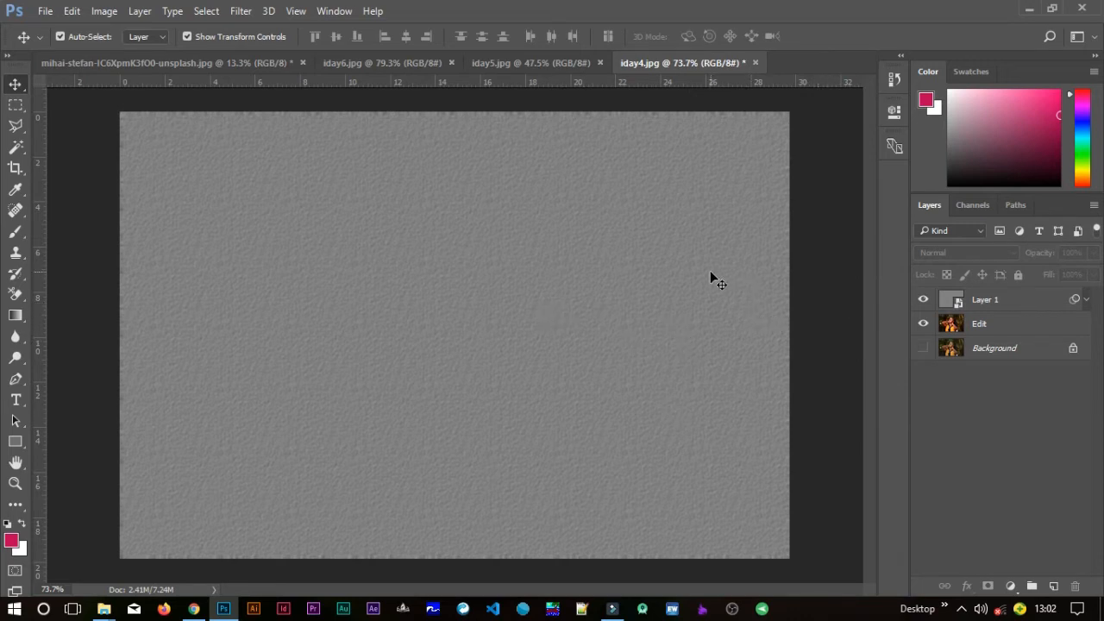
left_click(1025, 302)
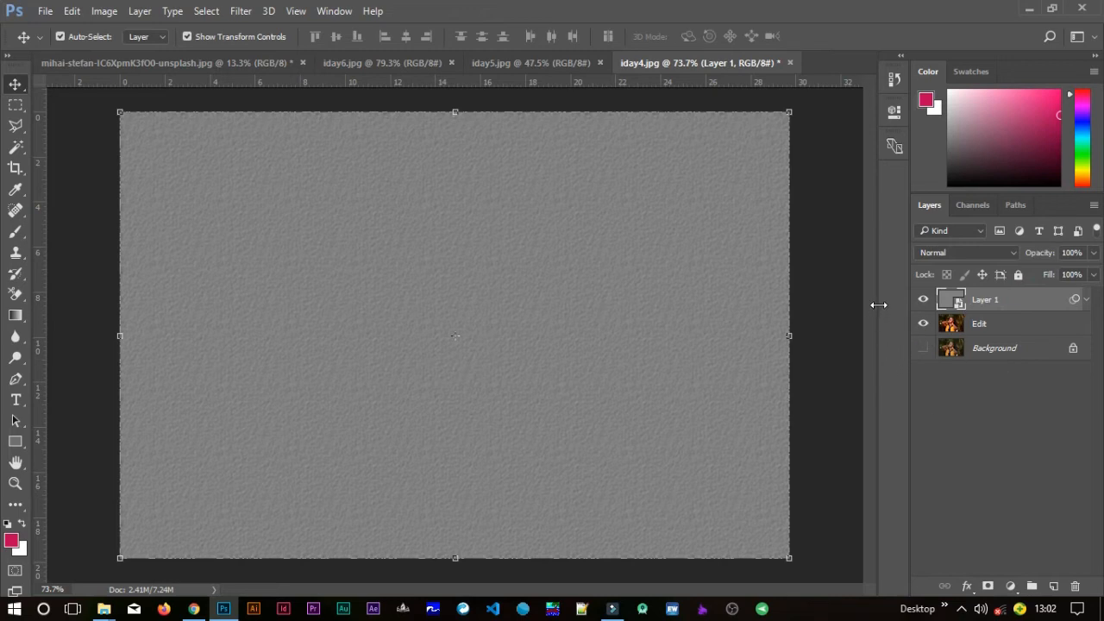
left_click(1006, 253)
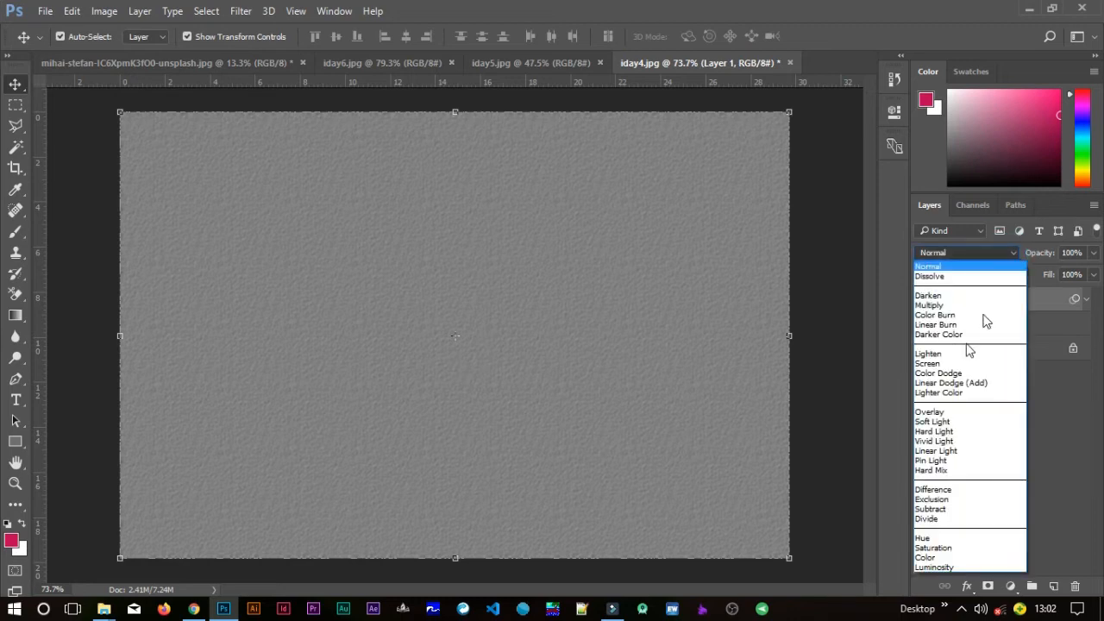
left_click(976, 422)
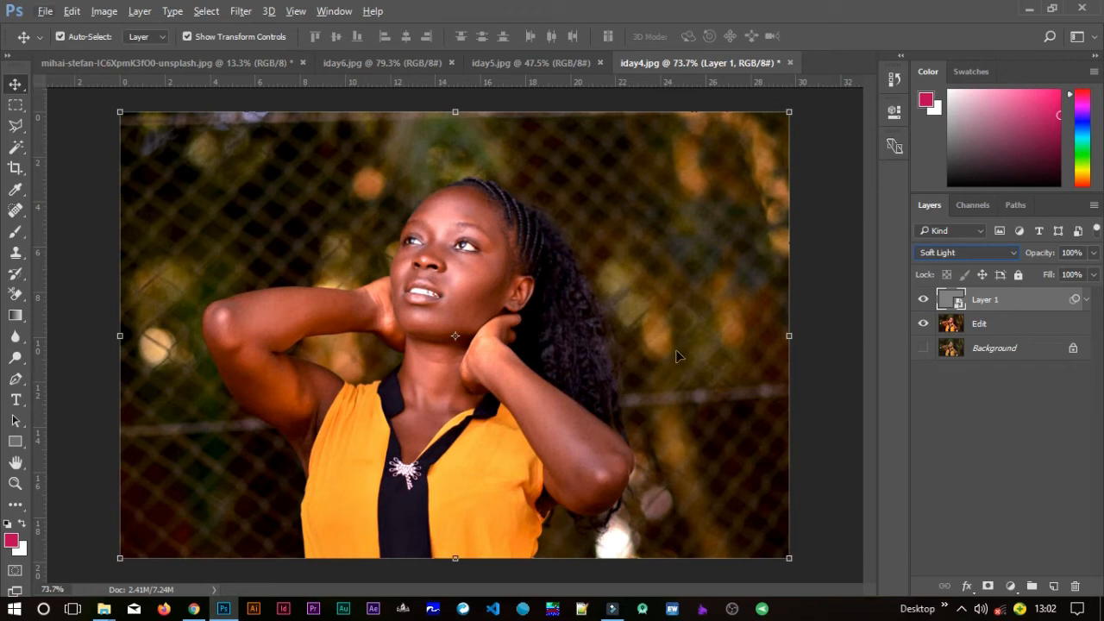
- Examine how the Soft Light texture looks on the face and arms at close range and in the whole image
left_click(847, 395)
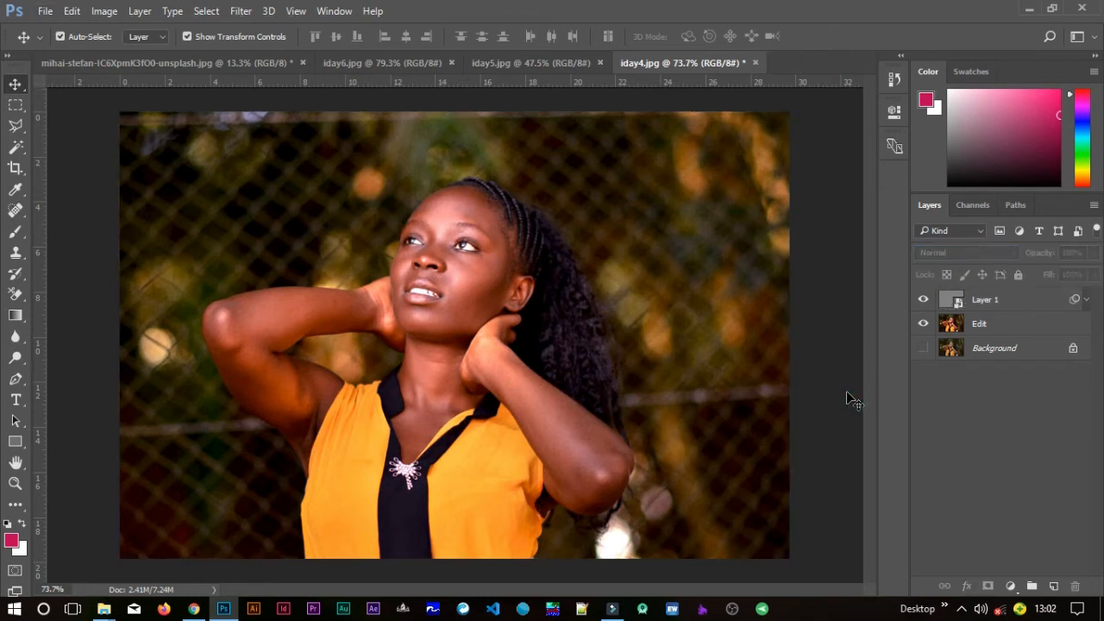
scroll(447, 348, "up", 3)
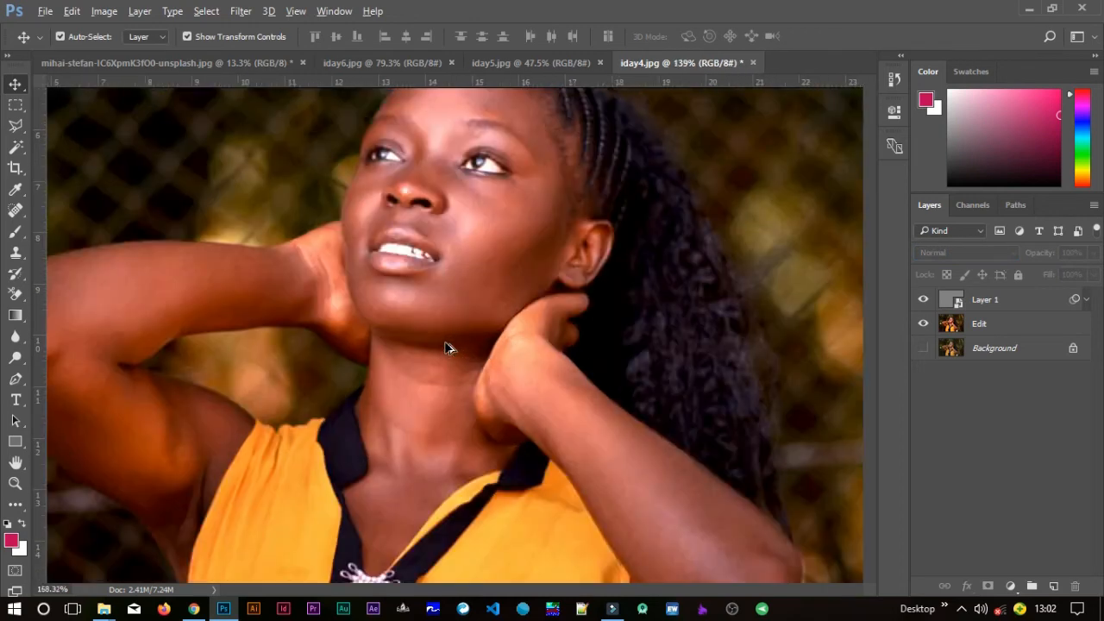
left_click_drag(512, 306, 512, 345)
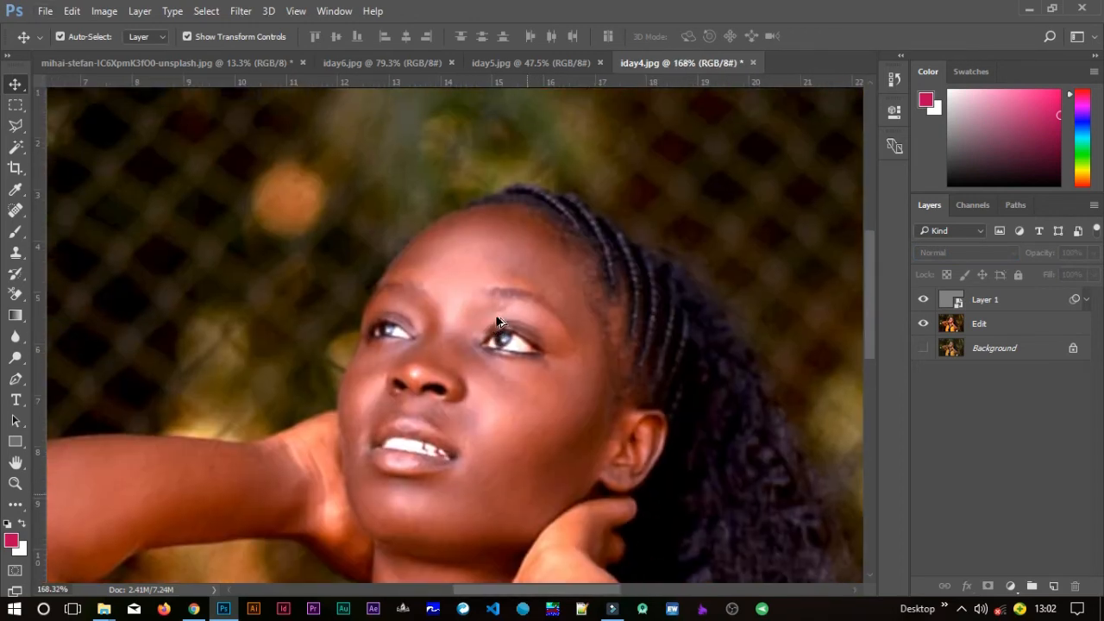
scroll(497, 347, "up", 3)
scroll(496, 343, "up", 1)
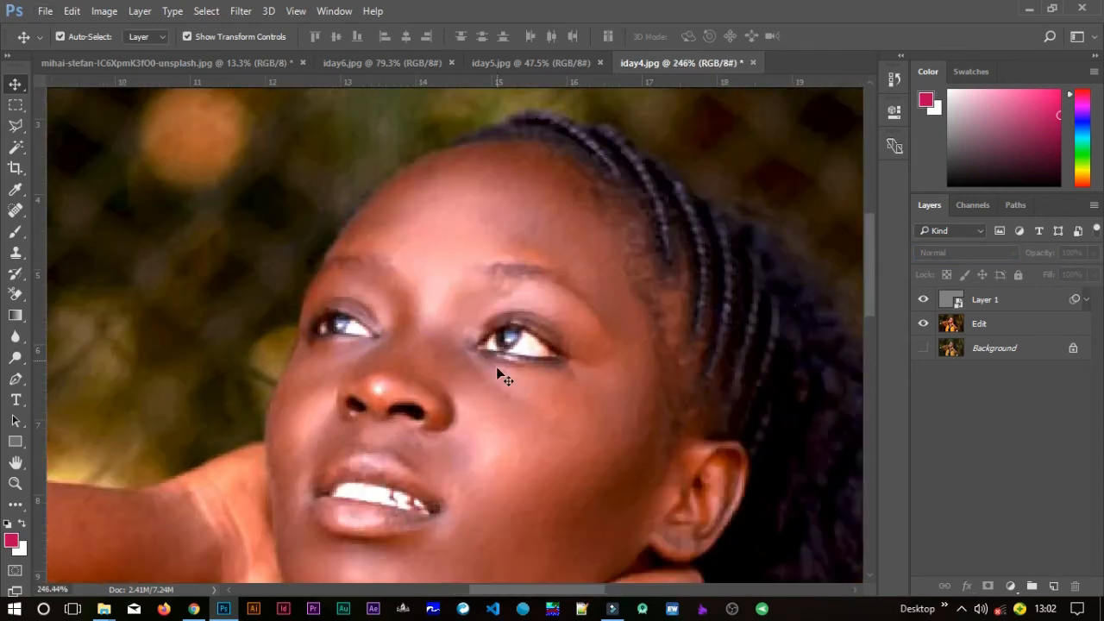
scroll(496, 366, "down", 6)
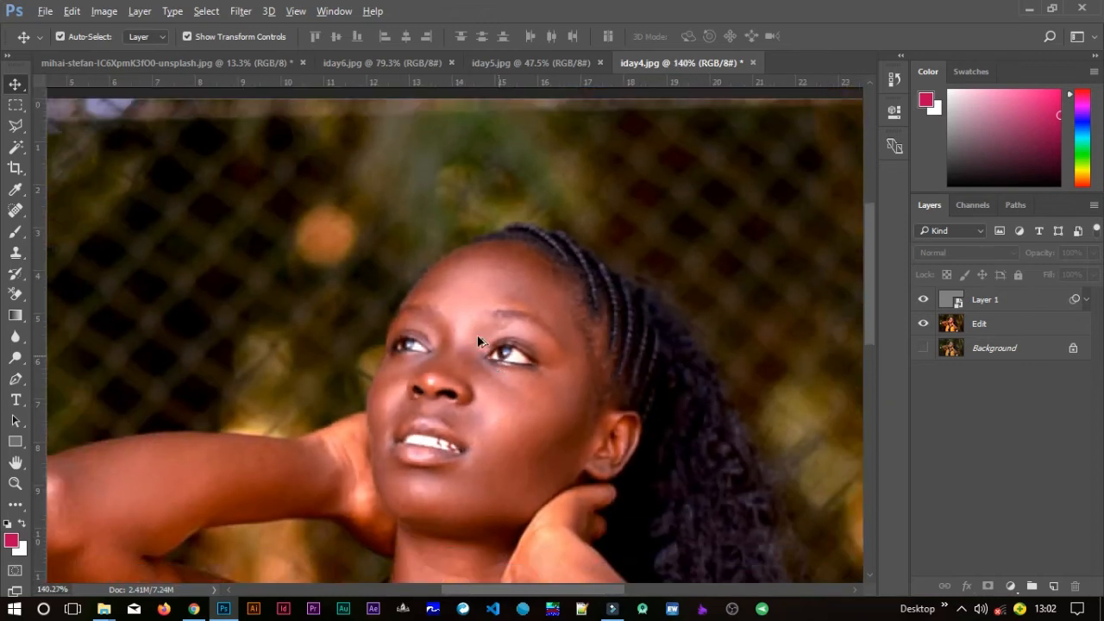
scroll(471, 351, "down", 3)
left_click_drag(543, 389, 521, 287)
scroll(523, 288, "down", 5)
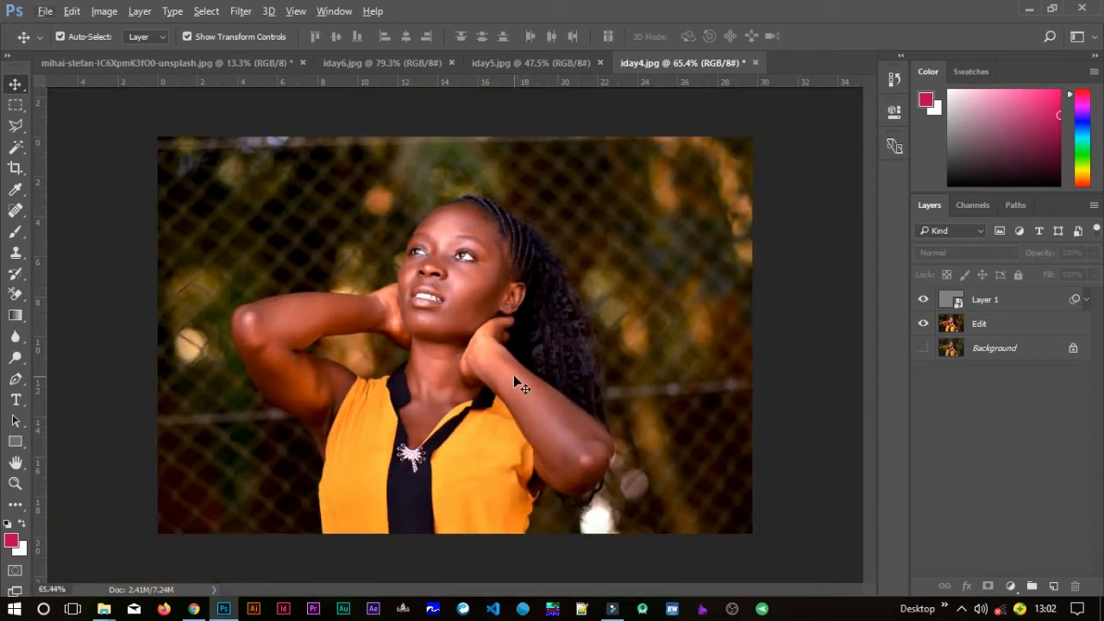
scroll(515, 380, "down", 2)
- Add a layer mask to the Soft Light texture layer and invert the mask to black
left_click(1012, 298)
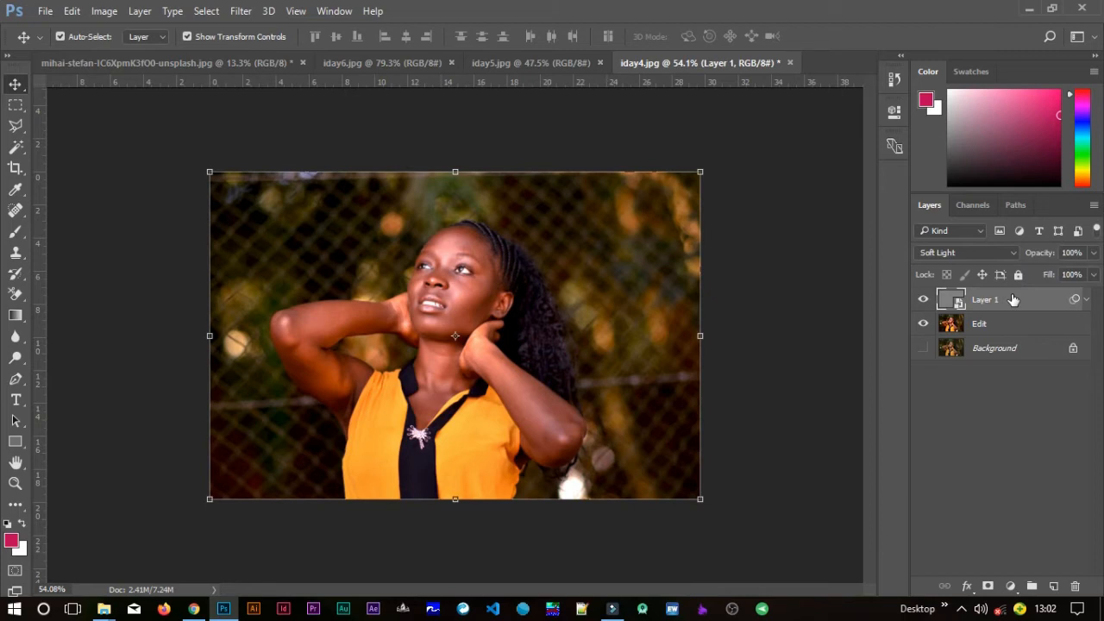
left_click(988, 586)
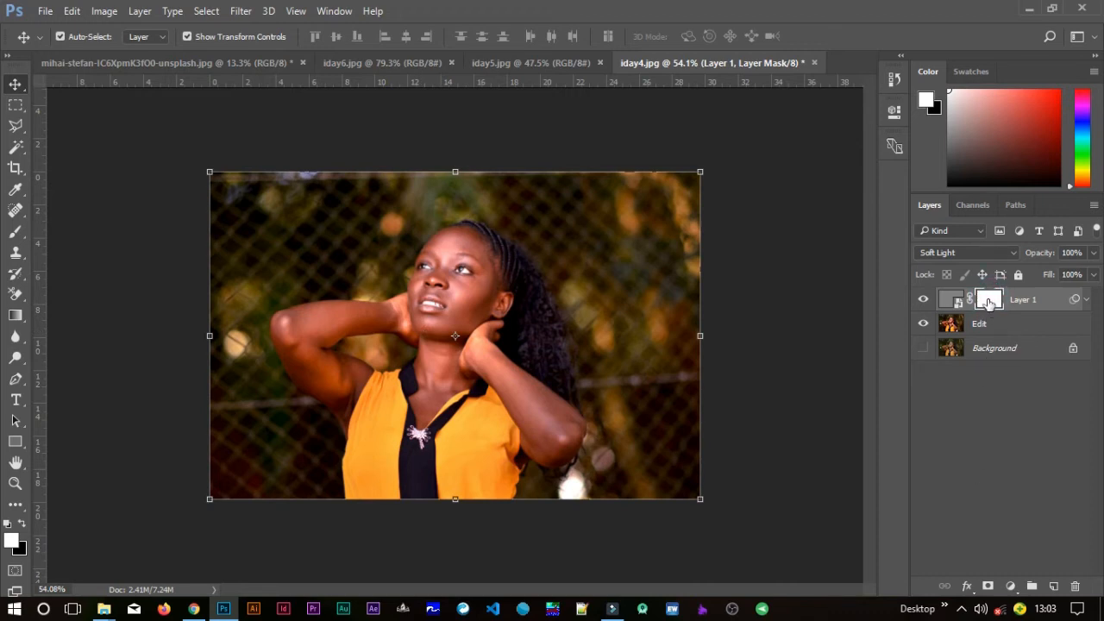
left_click(954, 306)
left_click(992, 301)
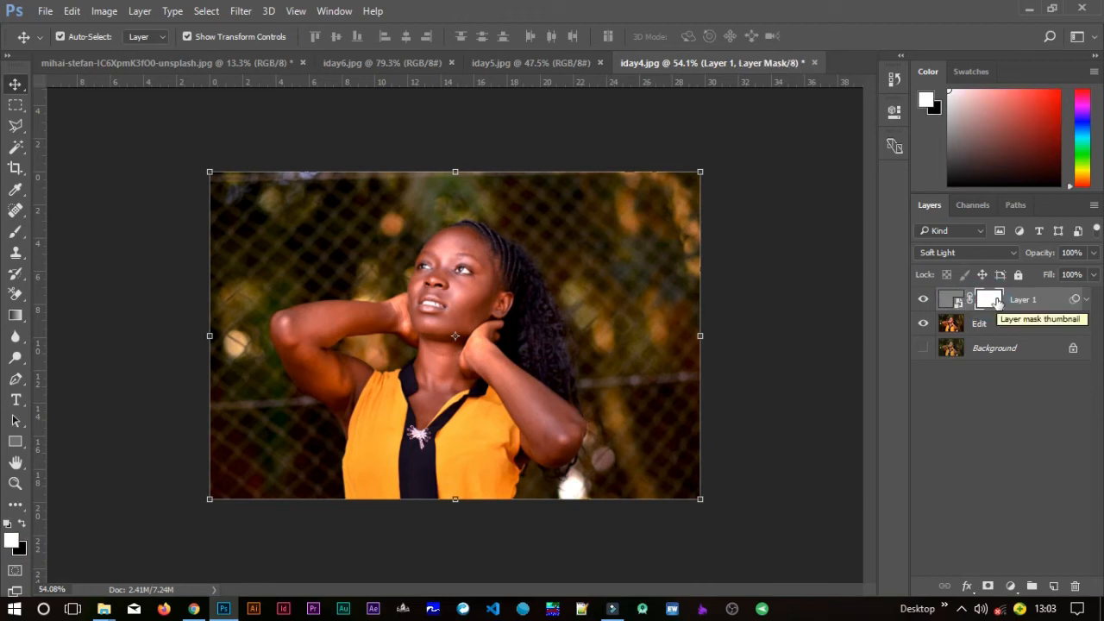
key("ctrl+i")
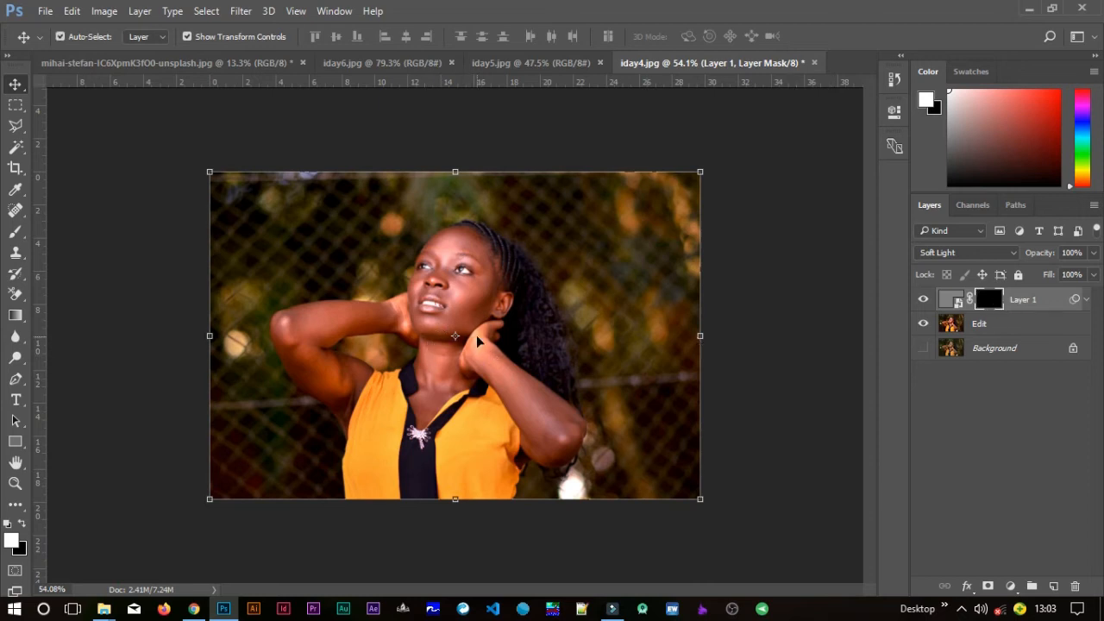
- Set up a soft Brush at 40 px with 0% hardness for painting white on the texture layer's mask over the face
scroll(479, 330, "up", 2)
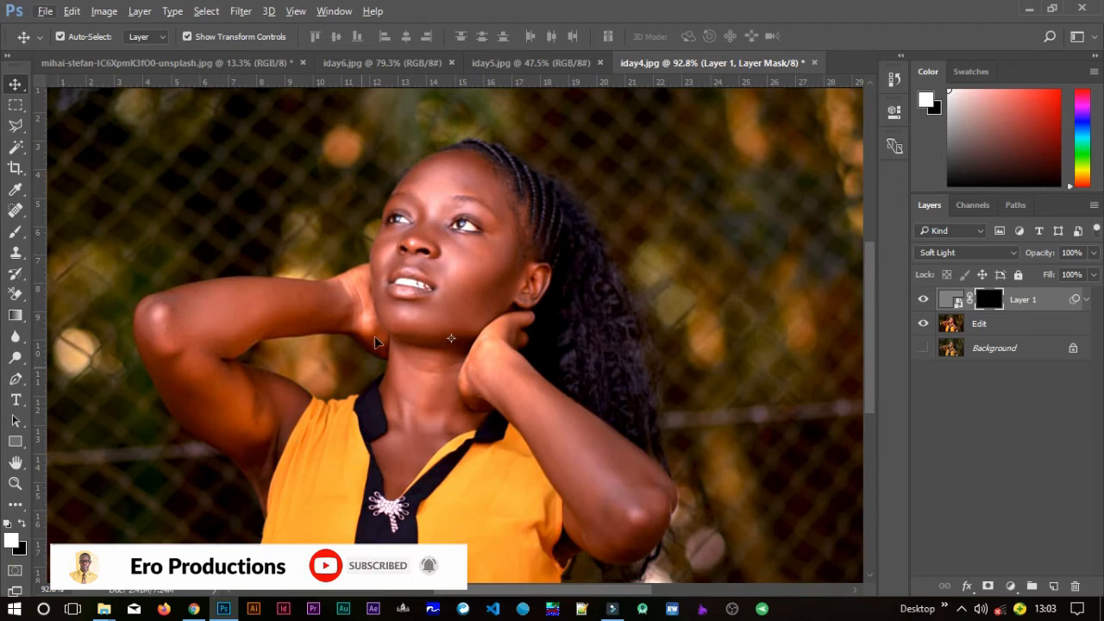
scroll(468, 308, "up", 3)
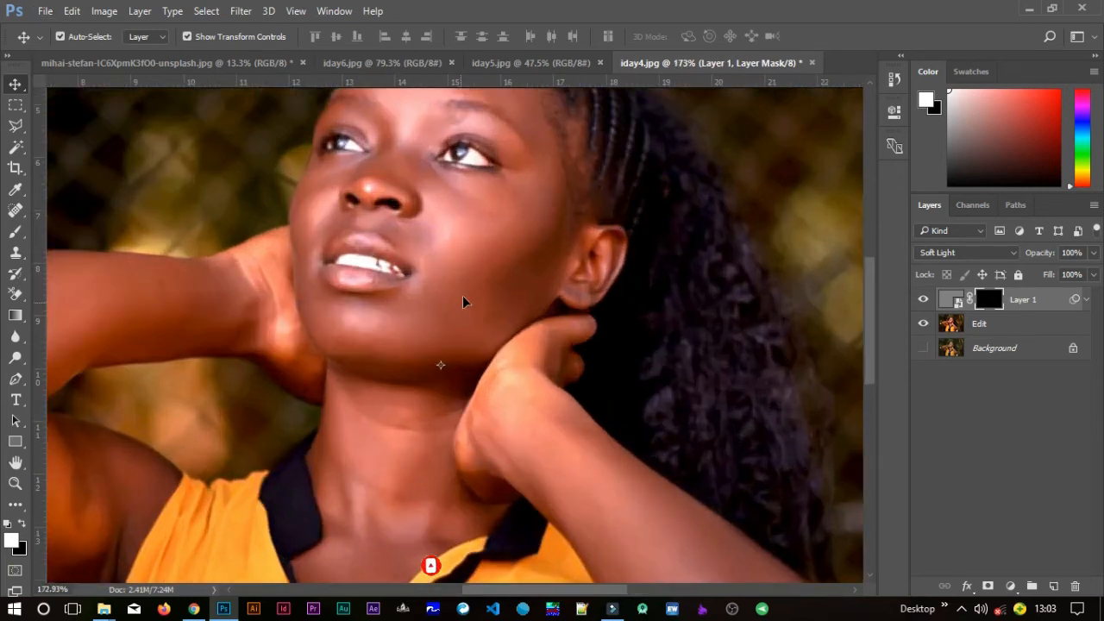
left_click_drag(466, 278, 459, 389)
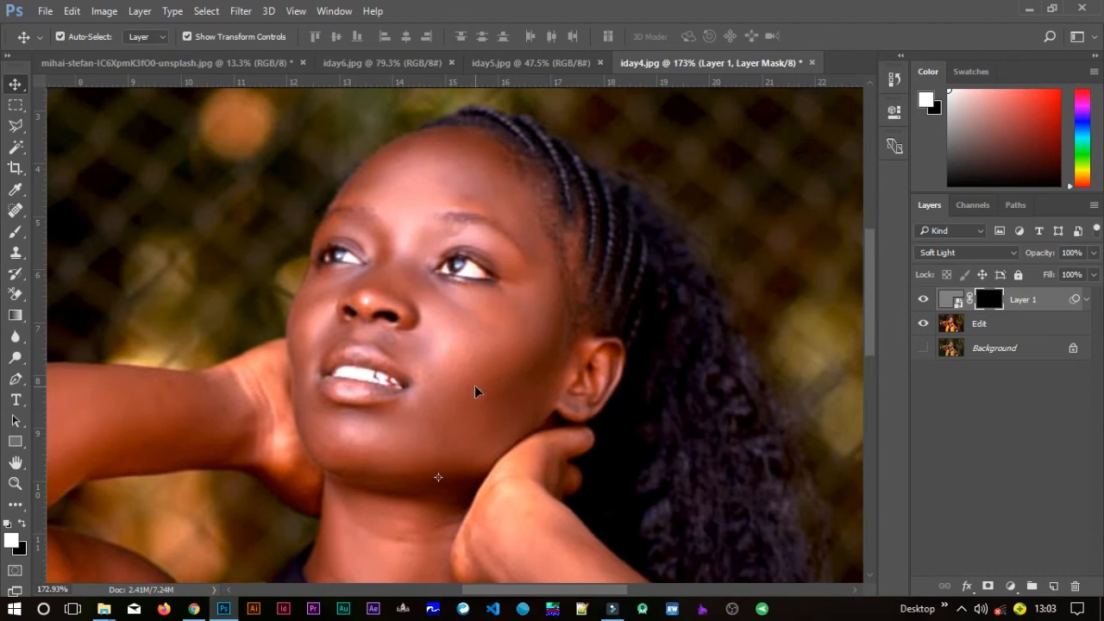
left_click(19, 233)
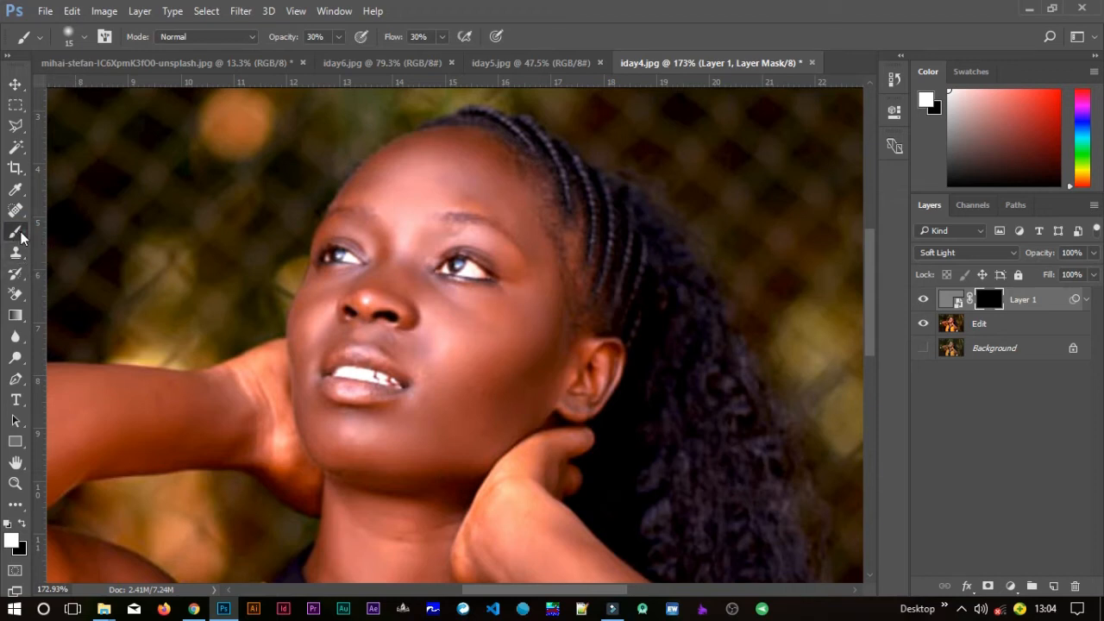
left_click(83, 39)
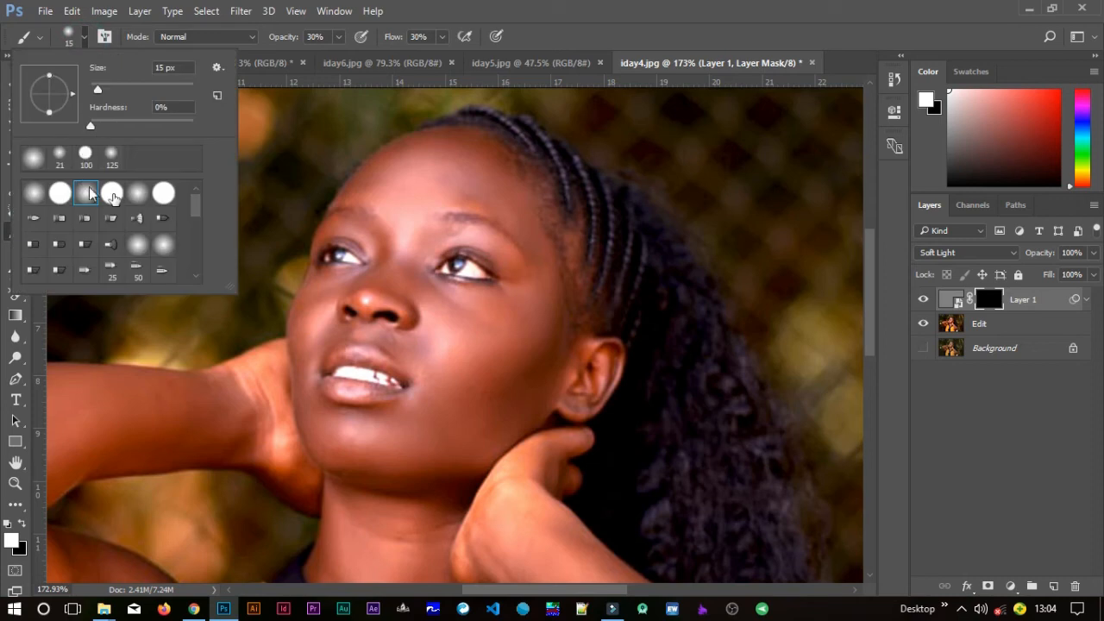
left_click_drag(98, 90, 111, 90)
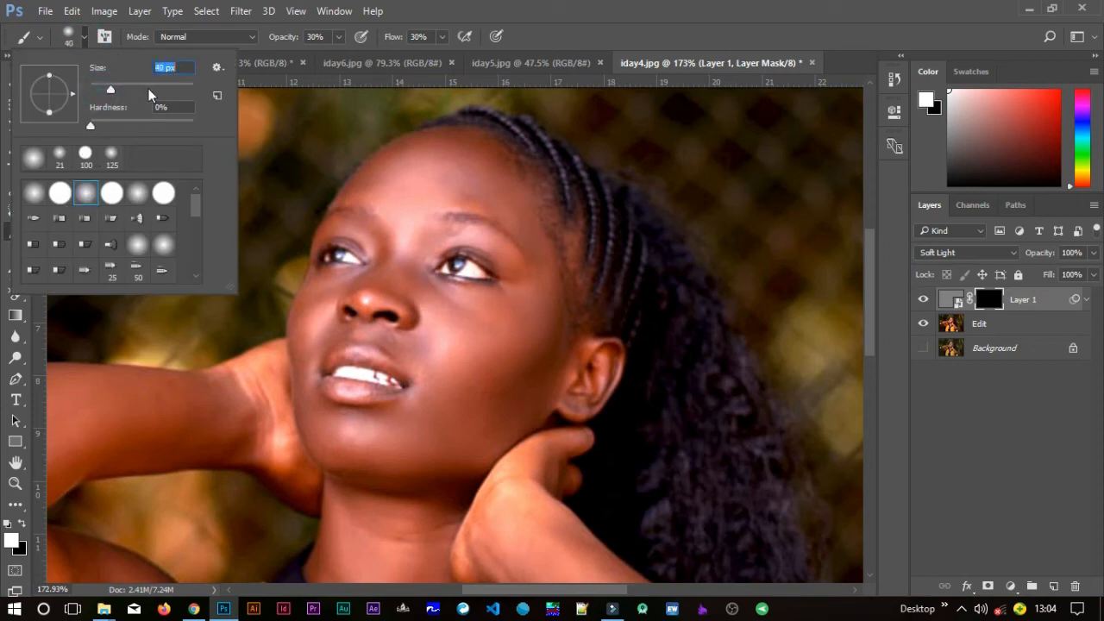
left_click(85, 39)
- Set the brush opacity and flow to 35% and paint a first patch of texture into the mask on the jaw
left_click(339, 36)
left_click_drag(340, 59, 343, 59)
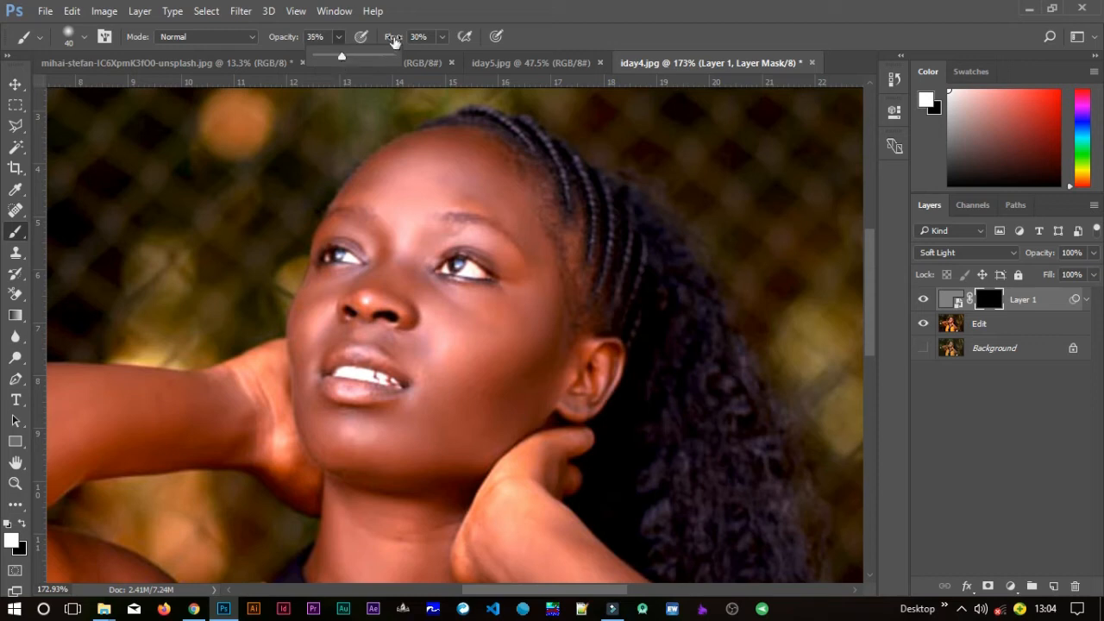
left_click(443, 38)
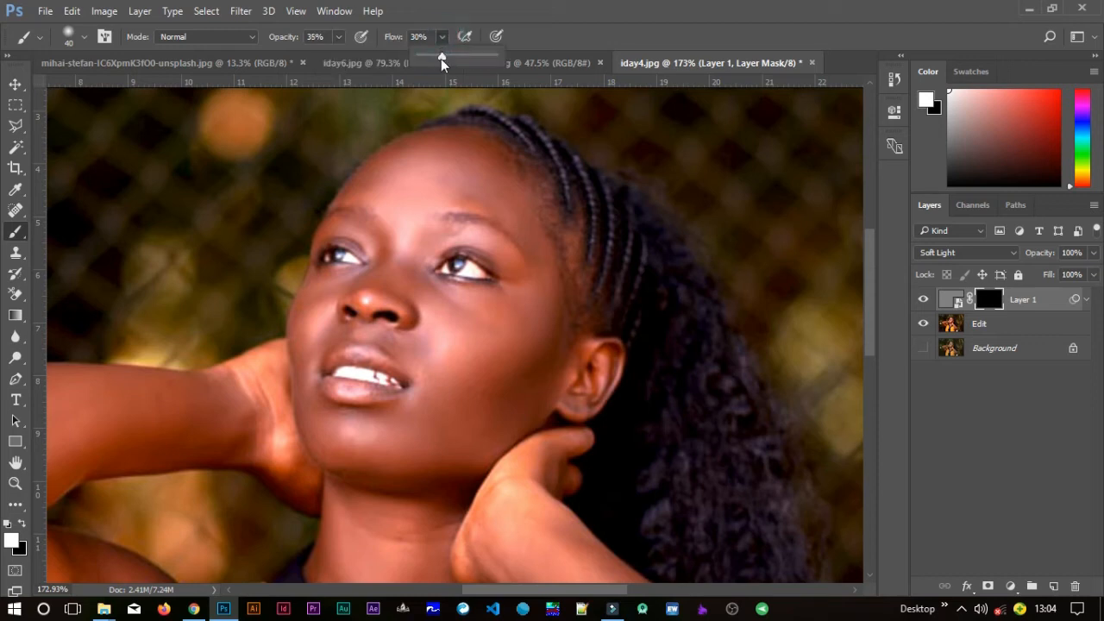
left_click_drag(447, 57, 444, 57)
left_click_drag(445, 48, 444, 39)
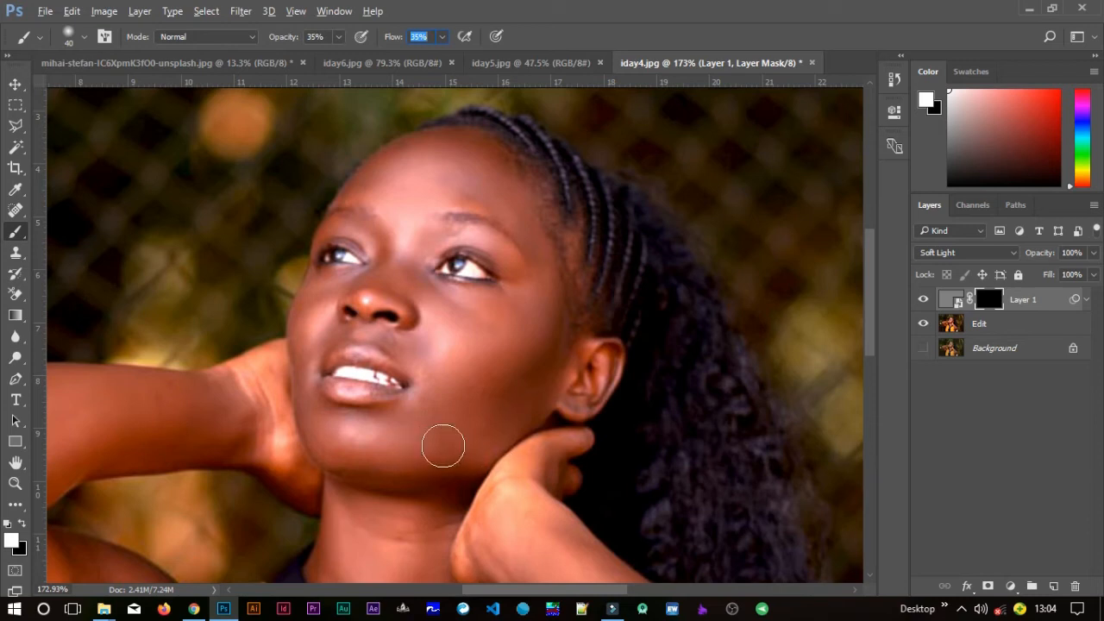
mouse_move(433, 443)
left_mouse_down()
mouse_move(421, 437)
mouse_move(428, 449)
mouse_move(454, 411)
mouse_move(490, 389)
mouse_move(437, 403)
mouse_move(389, 441)
mouse_move(429, 446)
mouse_move(483, 406)
mouse_move(434, 423)
mouse_move(423, 448)
mouse_move(486, 414)
mouse_move(459, 411)
mouse_move(455, 463)
left_mouse_up()
scroll(485, 412, "up", 2)
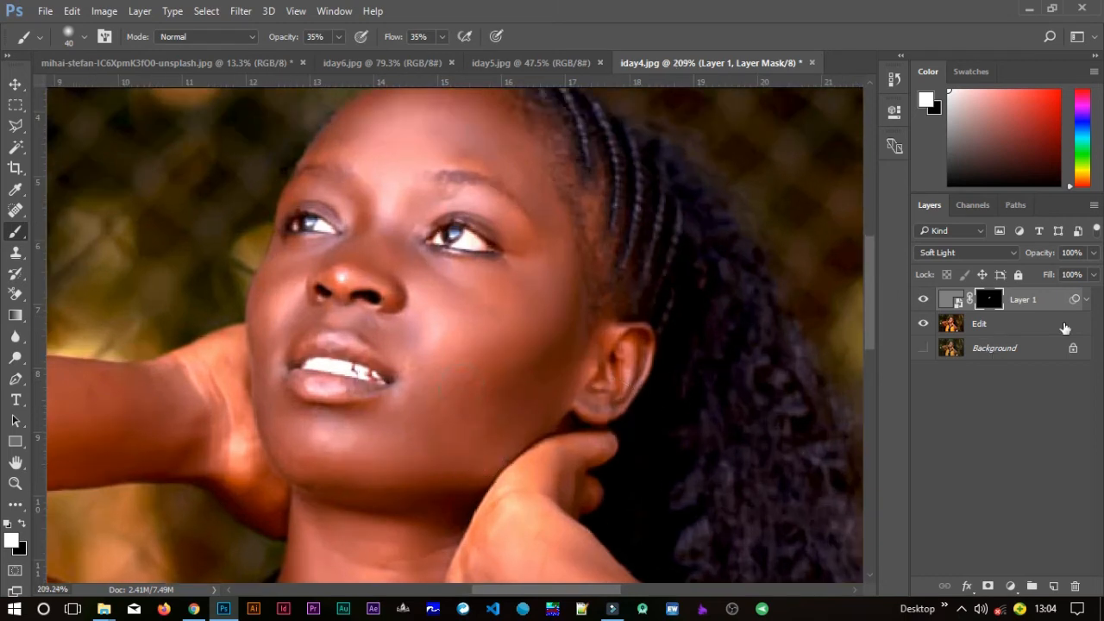
- Reopen the texture layer's Filter Gallery smart filter and increase the Sandstone Texturizer scaling
left_click(1086, 299)
double_click(988, 376)
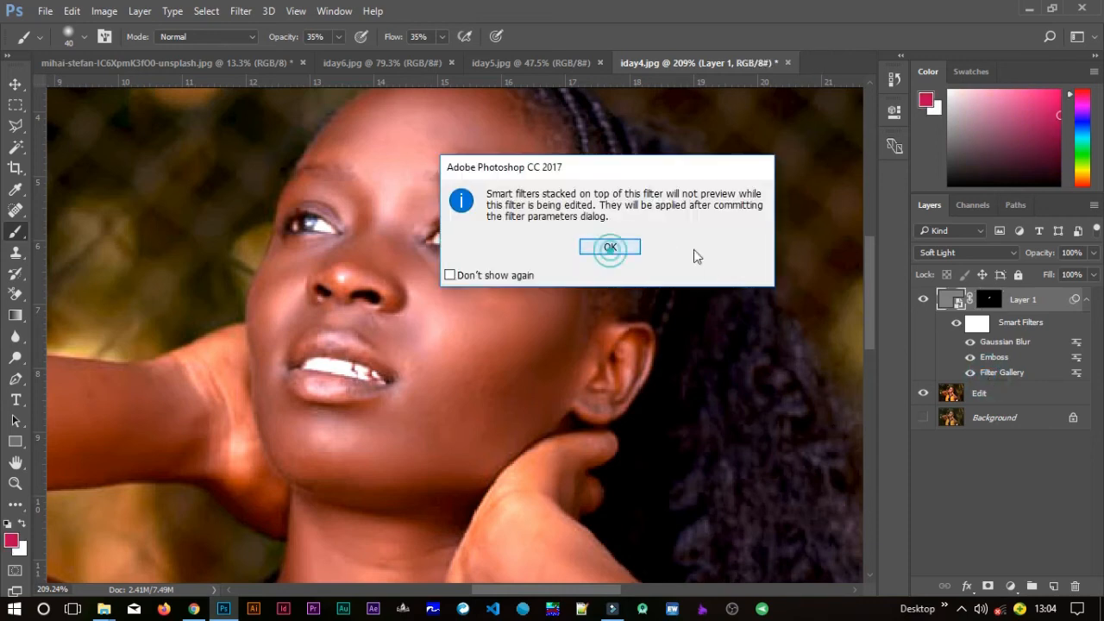
key("Return")
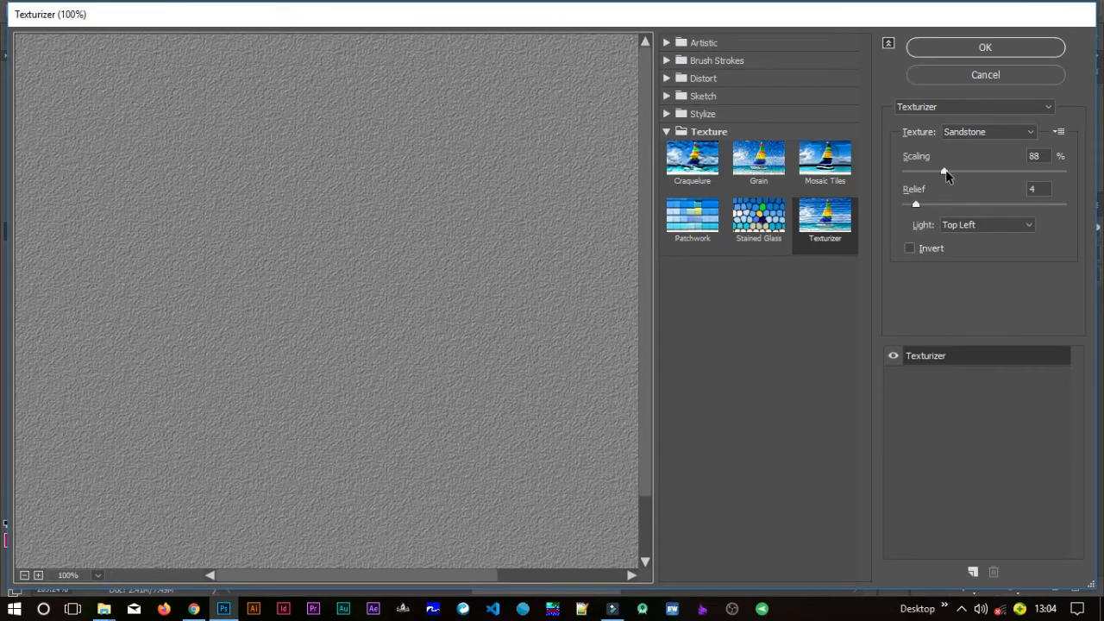
left_click_drag(945, 173, 974, 170)
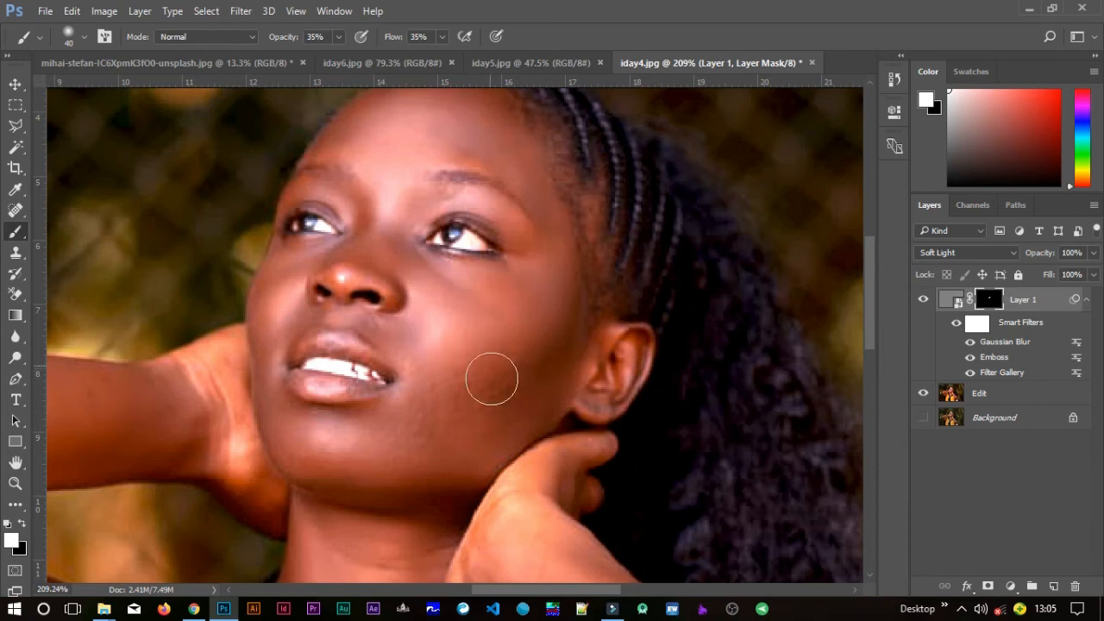
- Paint white on the layer mask to reveal the skin texture over the near cheek, jaw and chin
left_click(507, 398)
mouse_move(471, 434)
left_mouse_down()
mouse_move(514, 422)
mouse_move(446, 438)
left_mouse_up()
mouse_move(316, 434)
left_mouse_down()
mouse_move(282, 416)
mouse_move(322, 445)
mouse_move(382, 455)
mouse_move(422, 436)
mouse_move(430, 313)
mouse_move(445, 336)
mouse_move(523, 353)
mouse_move(579, 314)
mouse_move(567, 364)
mouse_move(550, 277)
left_mouse_up()
- Reduce the brush to 20 px and paint the texture into the mask around the near eye, temple, forehead and nose
key("bracketleft")
key("bracketleft")
mouse_move(557, 247)
left_mouse_down()
mouse_move(559, 274)
mouse_move(479, 289)
left_mouse_up()
left_click_drag(541, 192, 536, 175)
scroll(531, 199, "up", 1)
mouse_move(507, 178)
left_mouse_down()
mouse_move(472, 170)
mouse_move(443, 147)
mouse_move(383, 193)
mouse_move(340, 199)
mouse_move(333, 183)
mouse_move(335, 202)
mouse_move(416, 134)
mouse_move(451, 160)
left_mouse_up()
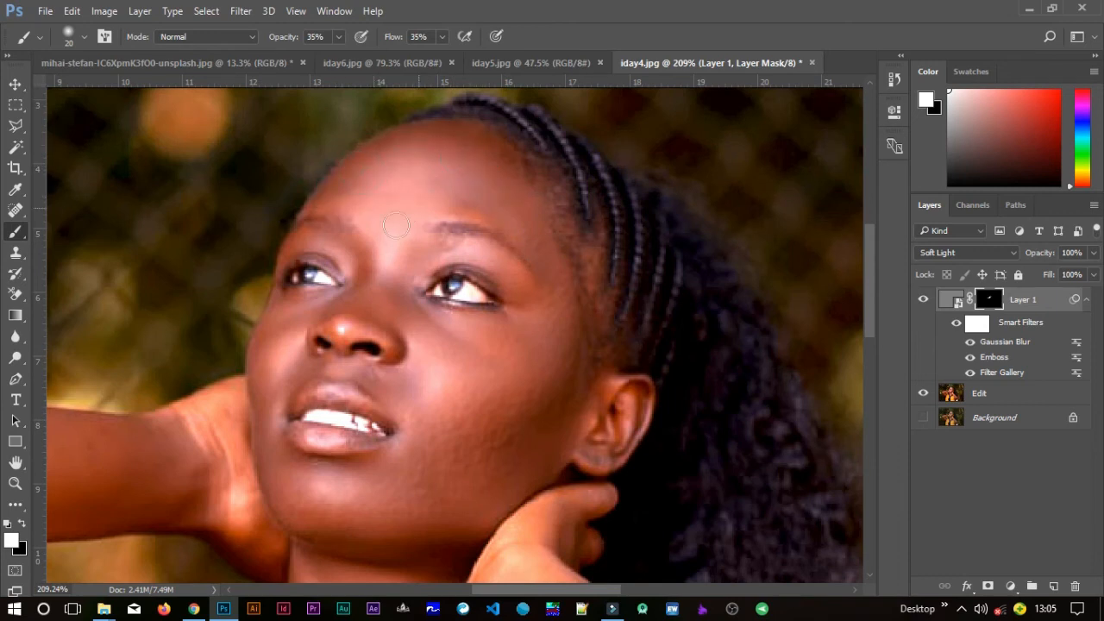
mouse_move(358, 224)
left_mouse_down()
mouse_move(328, 212)
mouse_move(436, 142)
mouse_move(472, 136)
mouse_move(363, 219)
mouse_move(358, 238)
mouse_move(333, 226)
mouse_move(364, 267)
mouse_move(341, 232)
mouse_move(299, 237)
mouse_move(333, 214)
mouse_move(377, 244)
mouse_move(375, 281)
mouse_move(370, 295)
mouse_move(291, 311)
left_mouse_up()
left_click_drag(316, 371, 360, 375)
- Set the brush size to 18 px and paint the texture into the mask along the far cheek and below the lips
key("bracketleft")
left_click(84, 38)
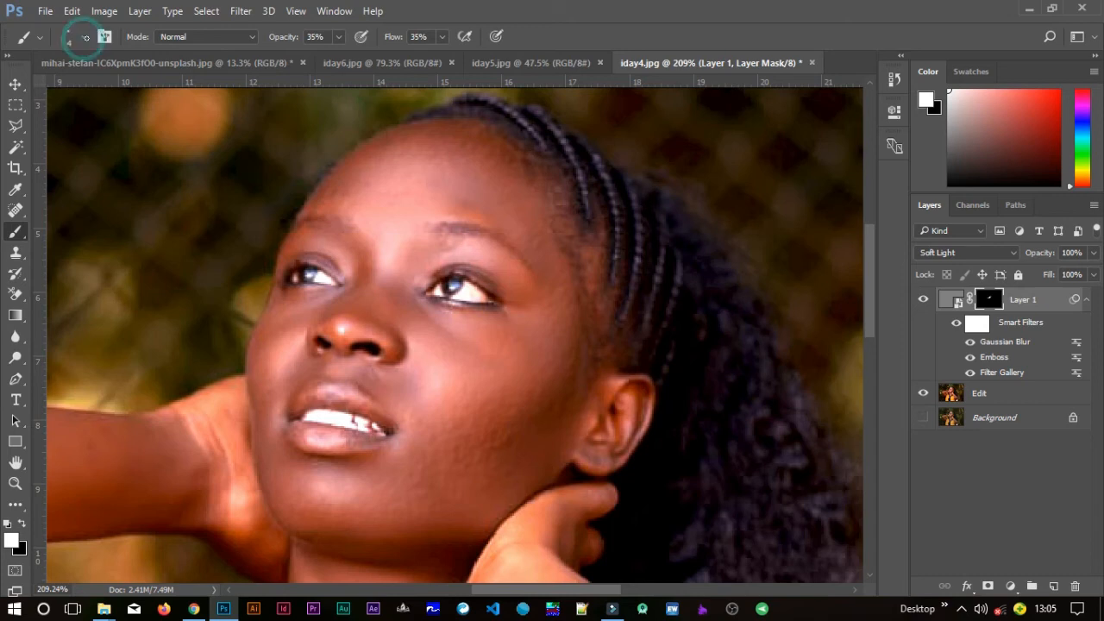
left_click(83, 38)
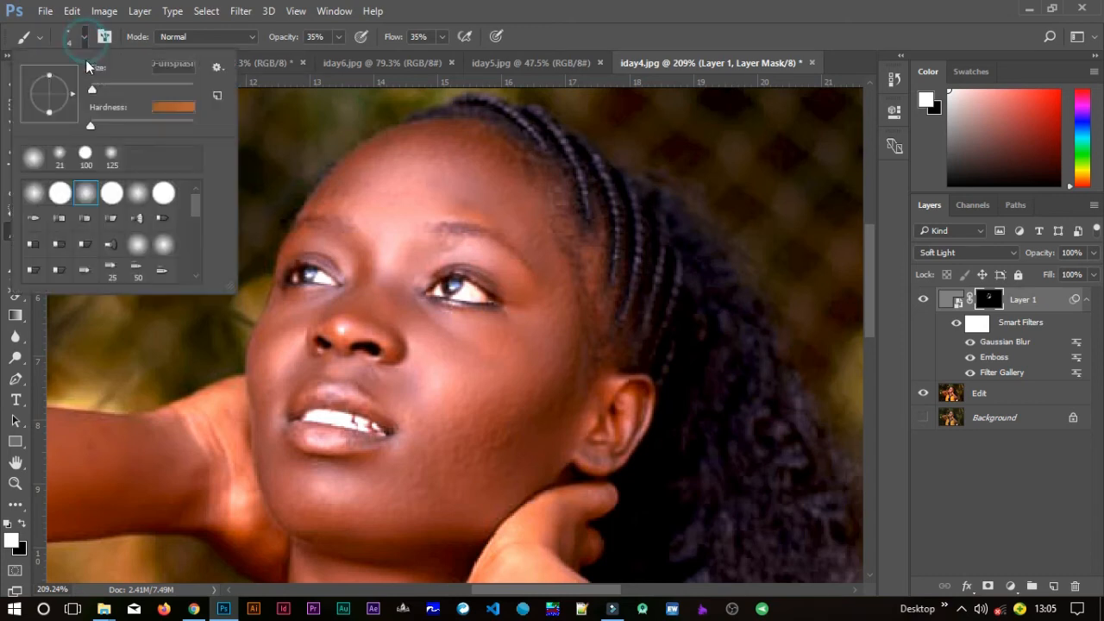
left_click(104, 88)
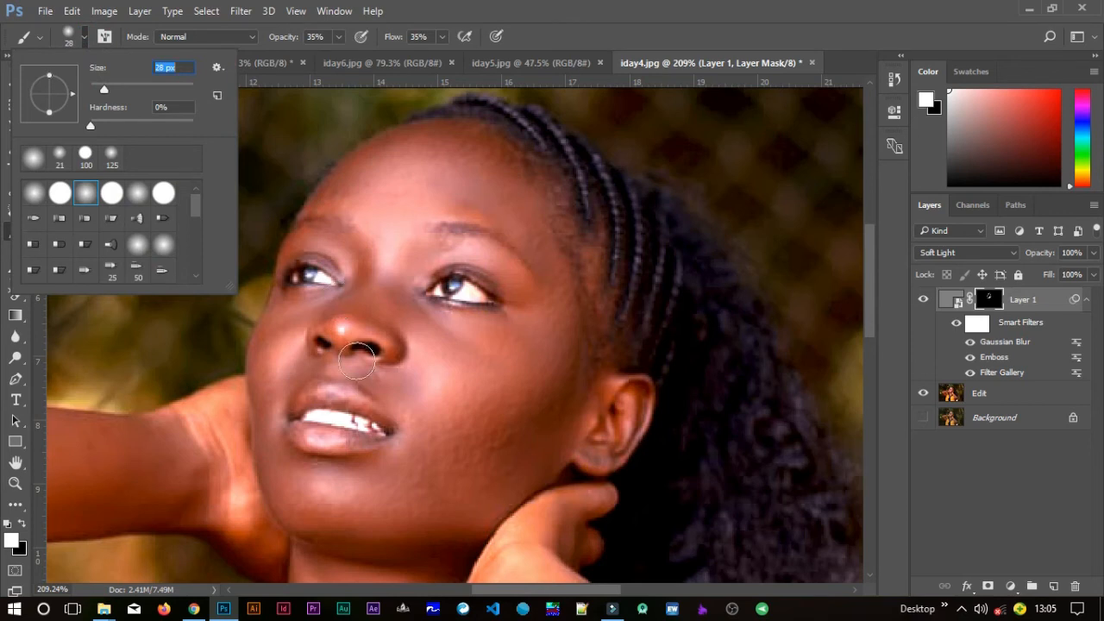
left_click_drag(106, 88, 99, 89)
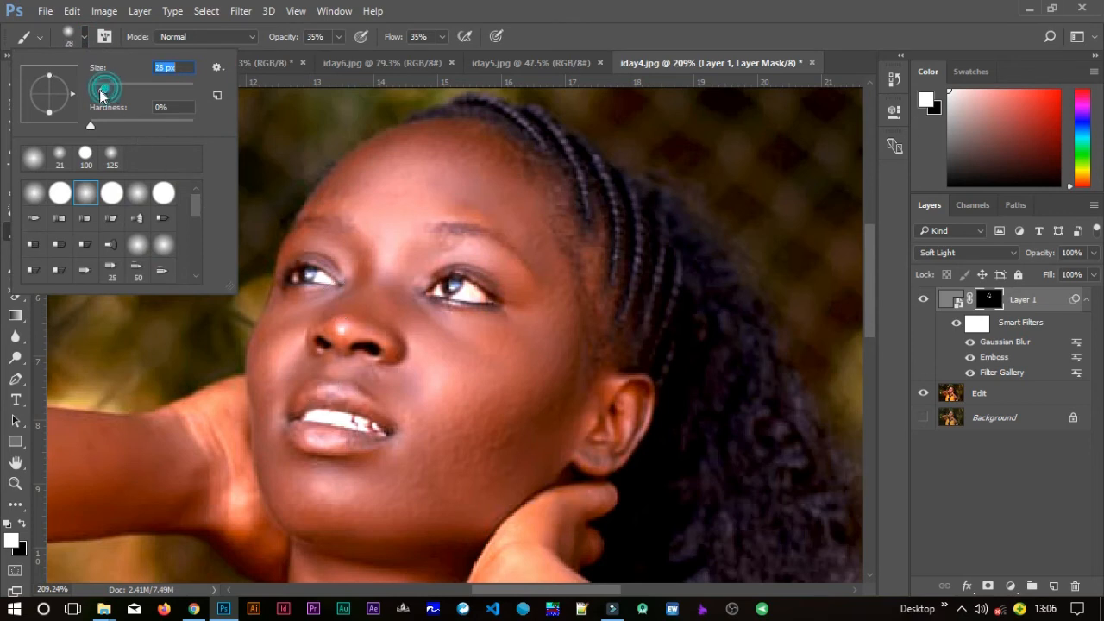
left_click(291, 372)
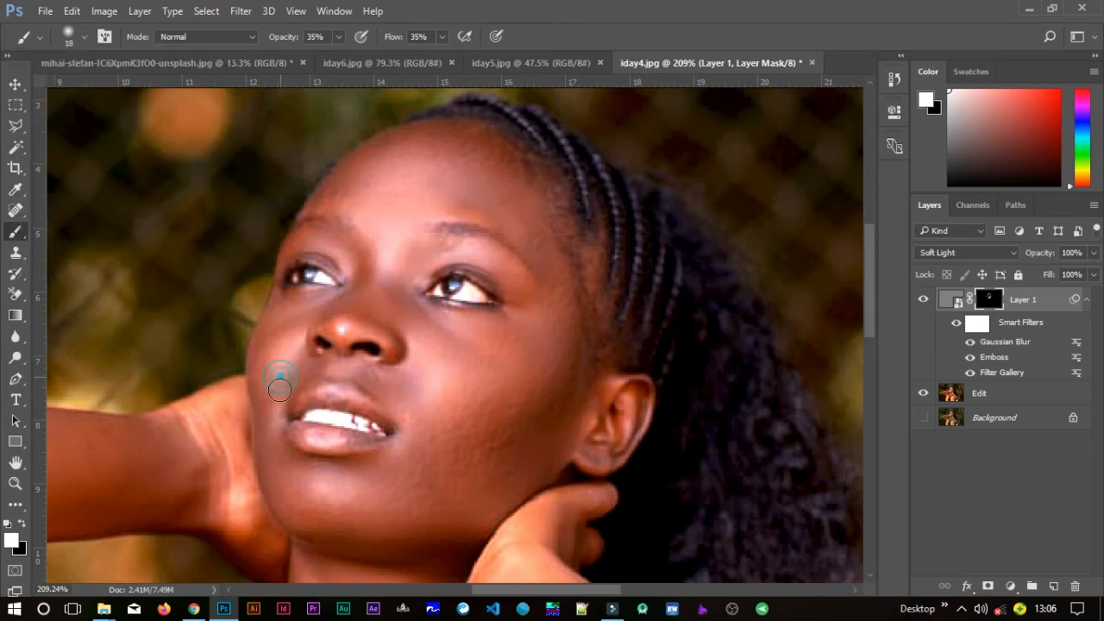
left_click_drag(282, 390, 268, 372)
mouse_move(269, 415)
left_mouse_down()
mouse_move(278, 478)
mouse_move(284, 460)
mouse_move(297, 480)
mouse_move(352, 478)
mouse_move(321, 479)
left_mouse_up()
left_click(290, 463)
mouse_move(282, 510)
left_mouse_down()
mouse_move(284, 480)
mouse_move(272, 496)
left_mouse_up()
- Brush more texture into the mask on the chin, near temple and upper forehead
mouse_move(364, 487)
left_mouse_down()
mouse_move(376, 500)
mouse_move(345, 511)
mouse_move(390, 529)
left_mouse_up()
left_click(389, 529)
left_click(535, 300)
left_click(544, 220)
left_click(510, 190)
left_click(448, 187)
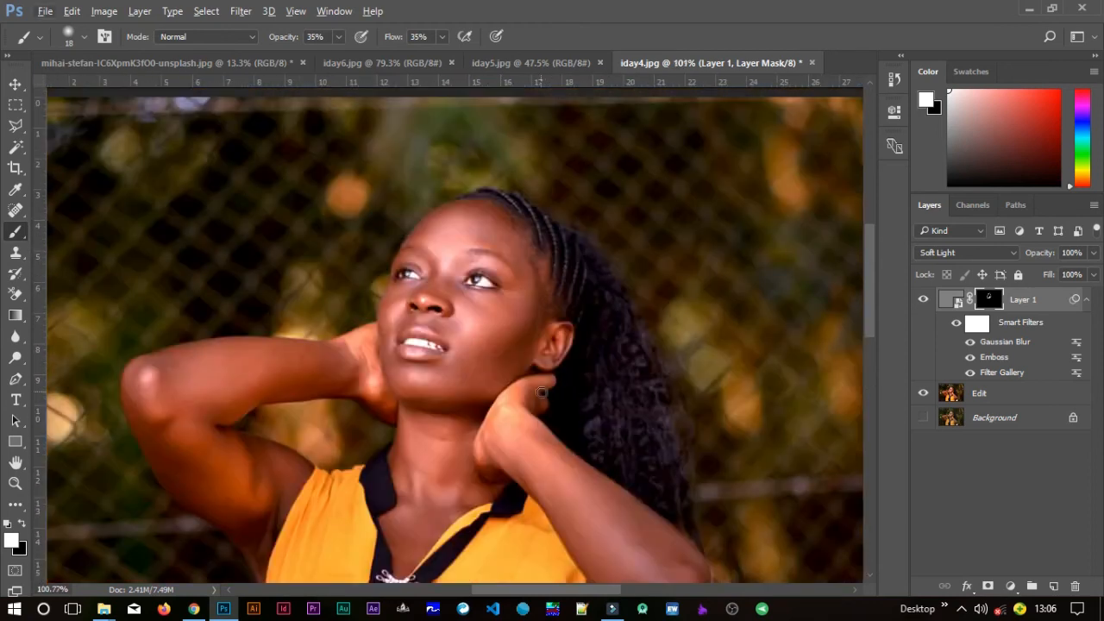
- Add further white strokes to the mask along the jawline and chin while viewing the whole portrait
scroll(542, 349, "down", 3)
scroll(510, 372, "down", 1)
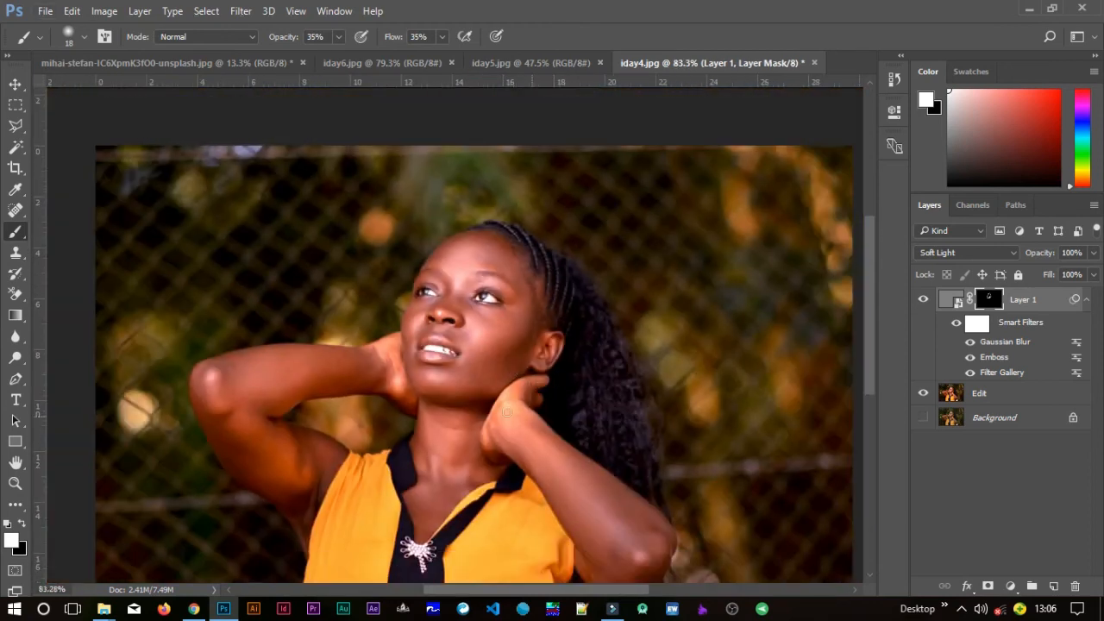
scroll(517, 382, "down", 1)
left_click(493, 305)
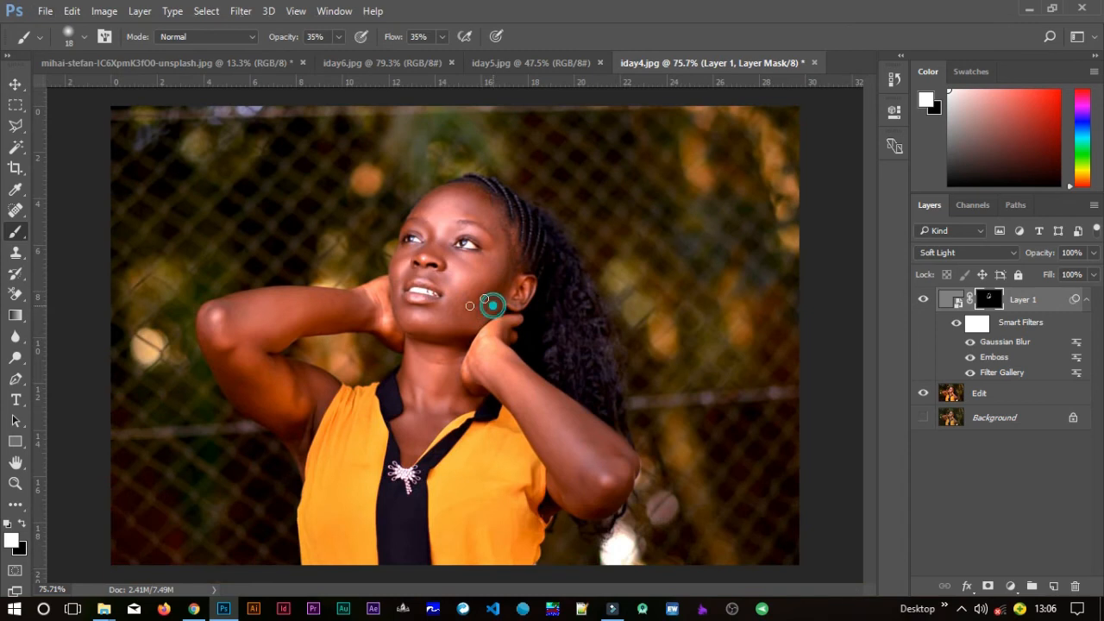
left_click_drag(495, 303, 460, 326)
left_click(491, 295)
left_click(483, 312)
left_click(409, 331)
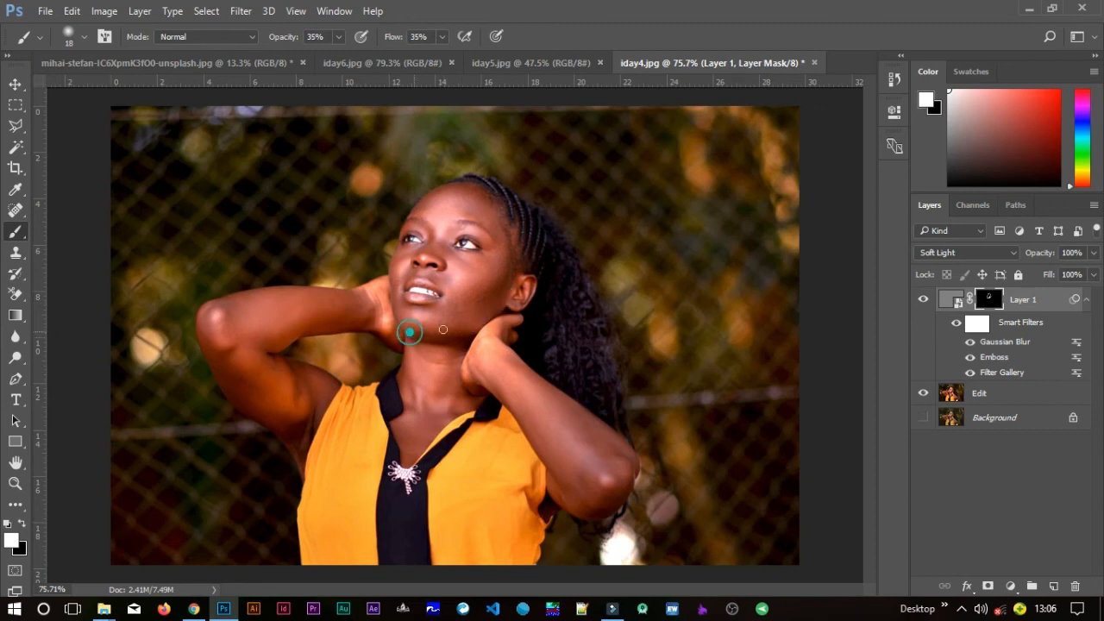
- Edit the texture layer's Filter Gallery smart filter and set the Texturizer scaling to 65%
double_click(1001, 374)
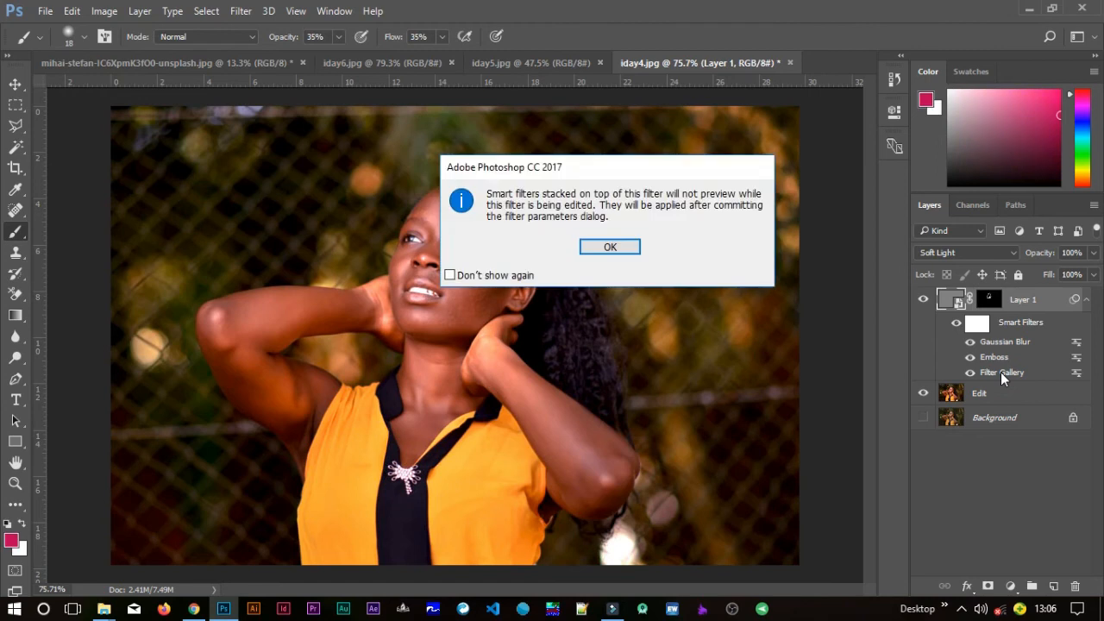
left_click(628, 247)
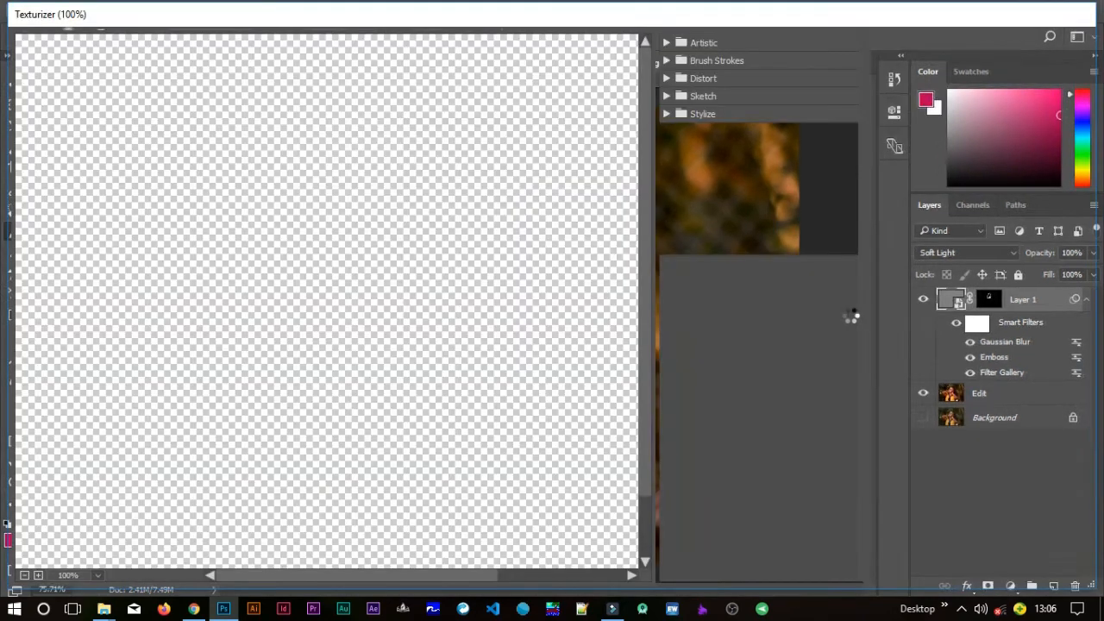
left_click_drag(975, 175, 919, 209)
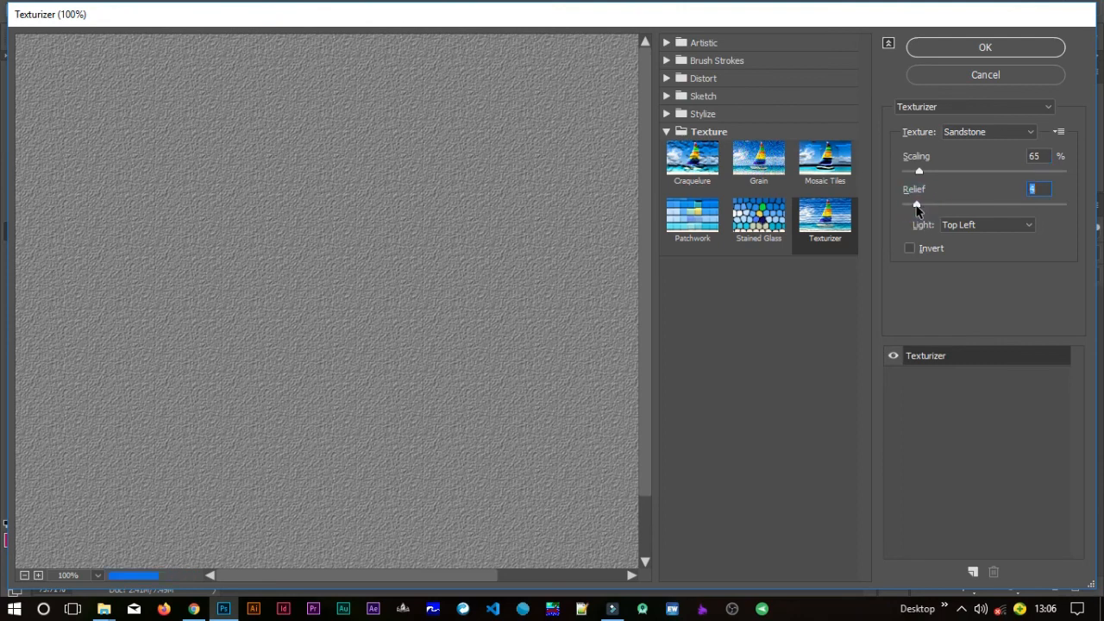
left_click(991, 46)
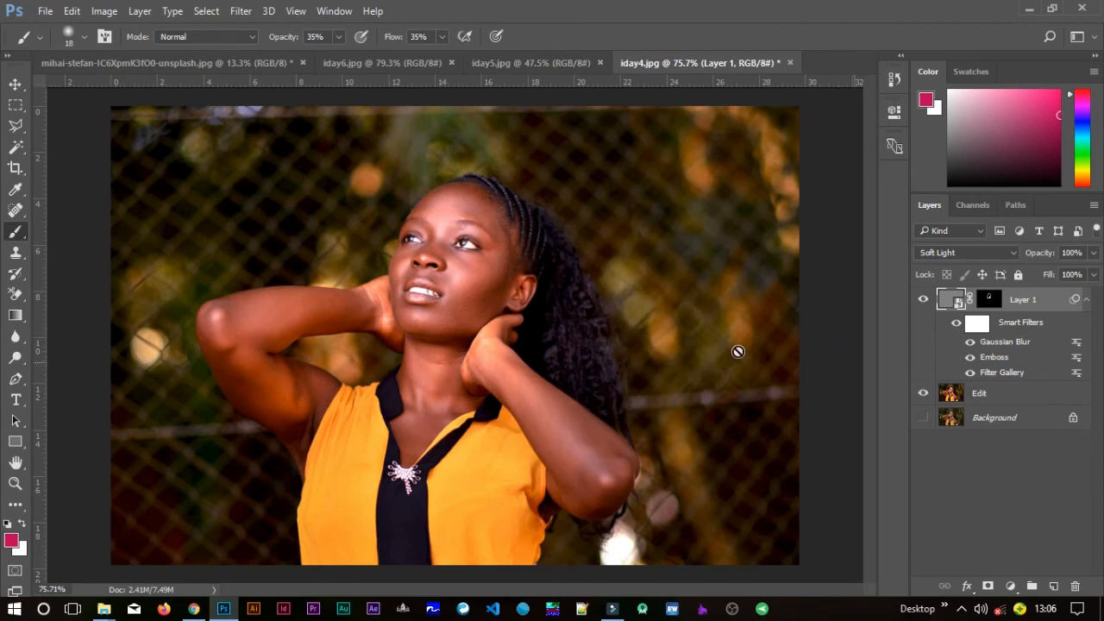
- Compare the portrait with and without the texture layer, both in full view and close up on the face
left_click(921, 302)
left_click(922, 302)
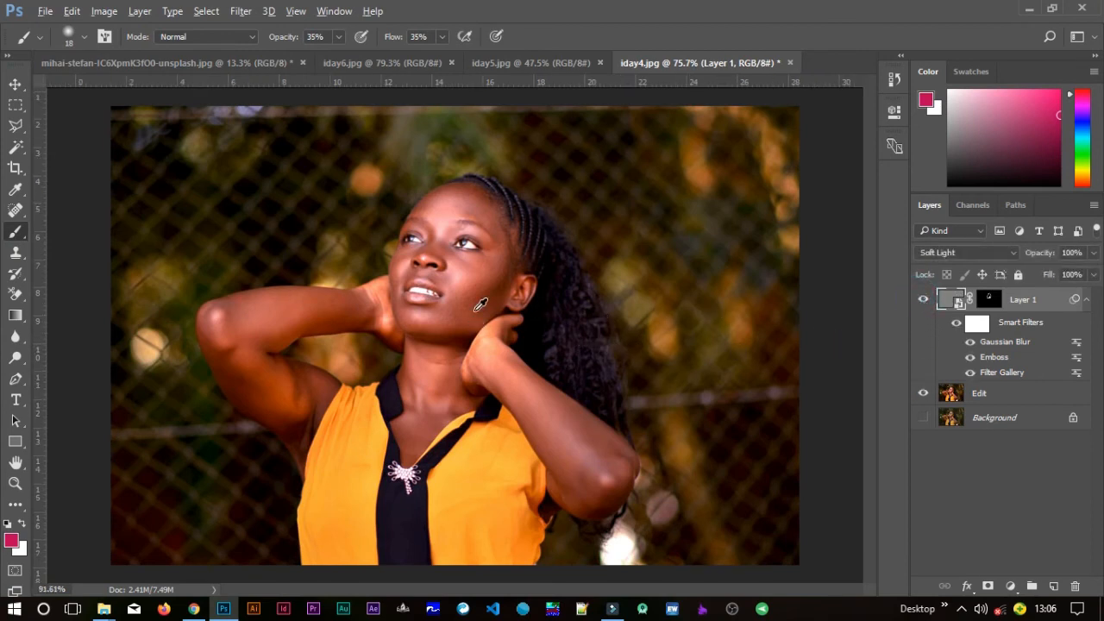
scroll(481, 311, "up", 5)
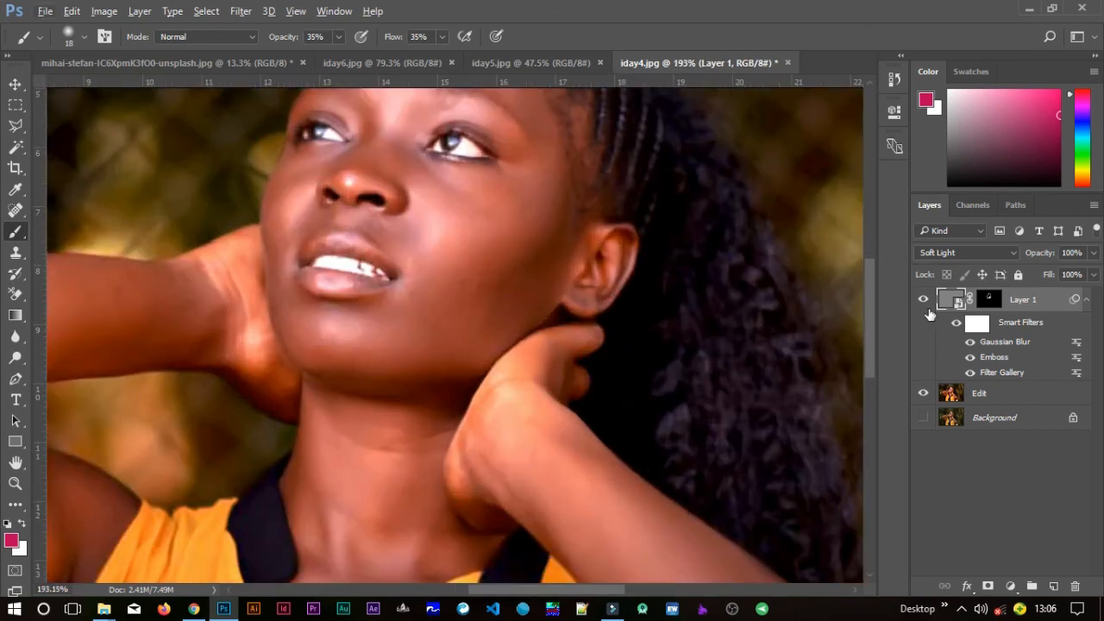
left_click(924, 301)
left_click(921, 301)
- Switch to the Move tool and select the Edit layer from the canvas
key("v")
key("alt+v")
left_click(842, 359)
left_click(842, 359)
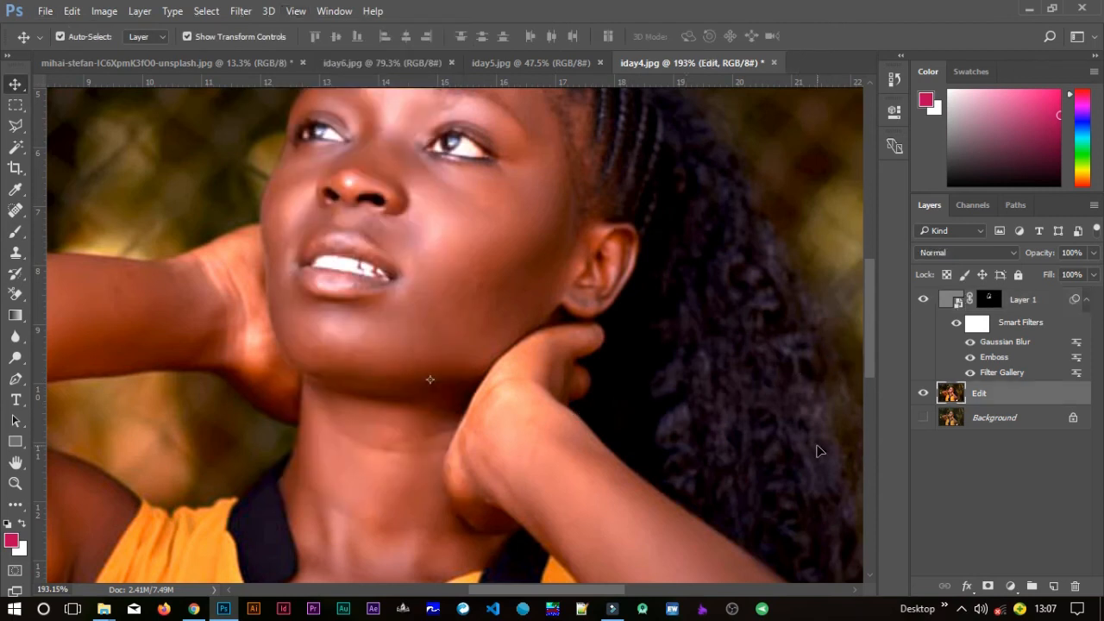
- Reopen the texture layer's Emboss smart filter and try different angles up to -130°, keeping the height at 14 pixels
double_click(1000, 357)
left_click(593, 249)
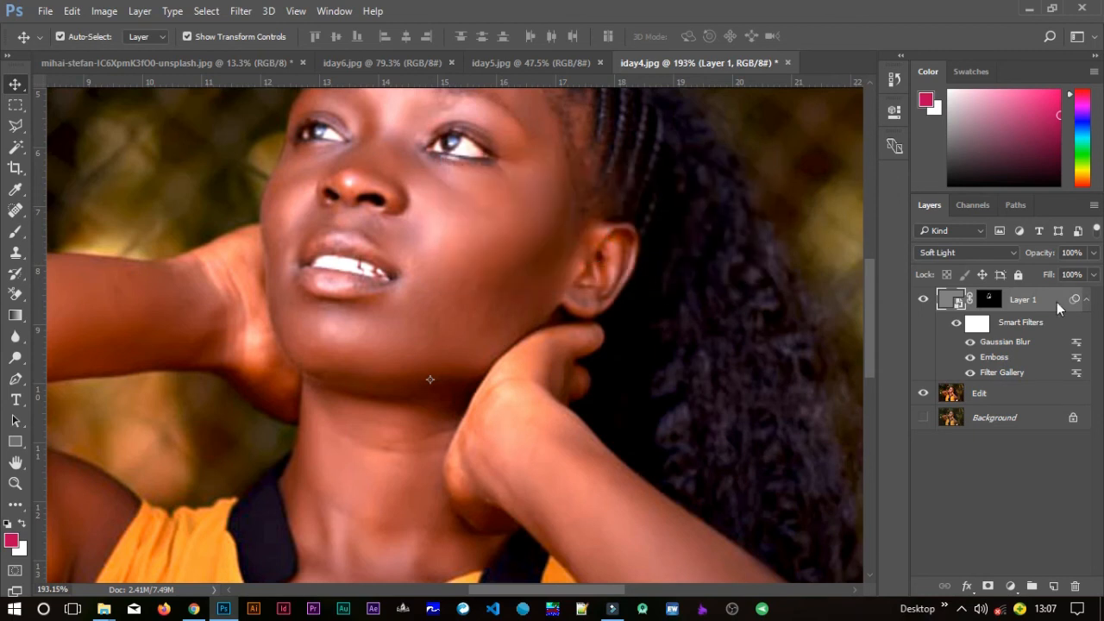
left_click_drag(784, 347, 783, 348)
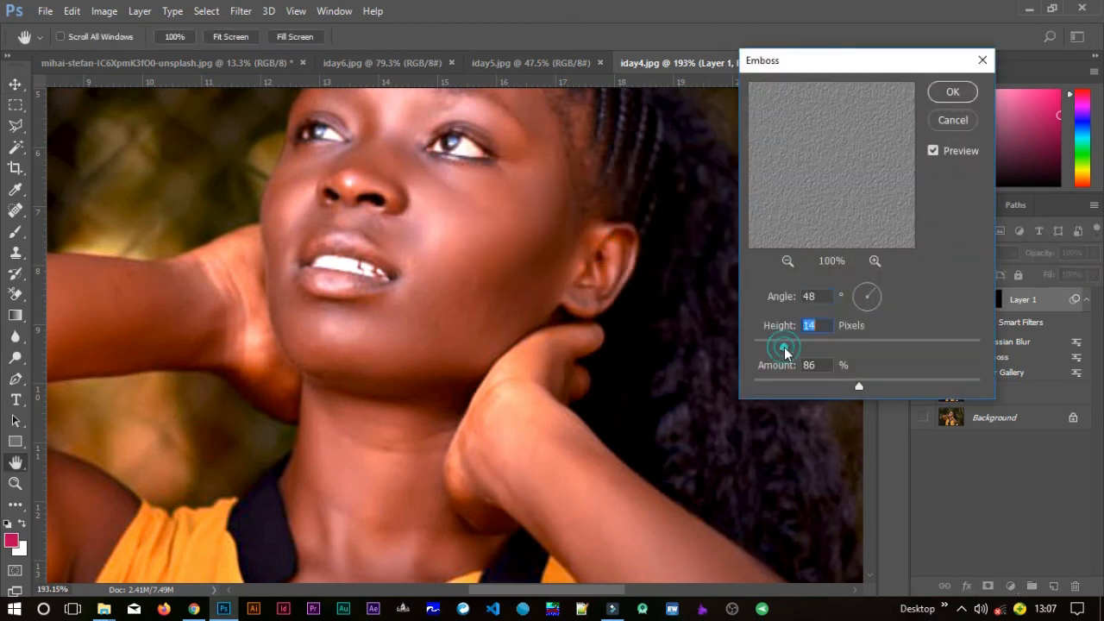
left_click(880, 303)
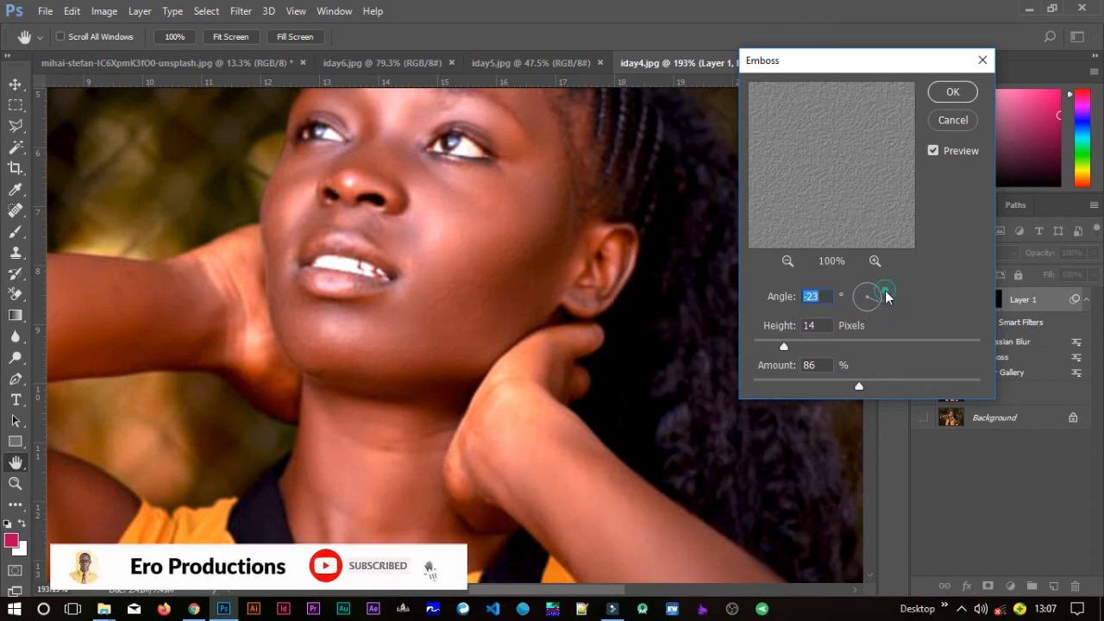
left_click(864, 306)
left_click(861, 308)
left_click(862, 312)
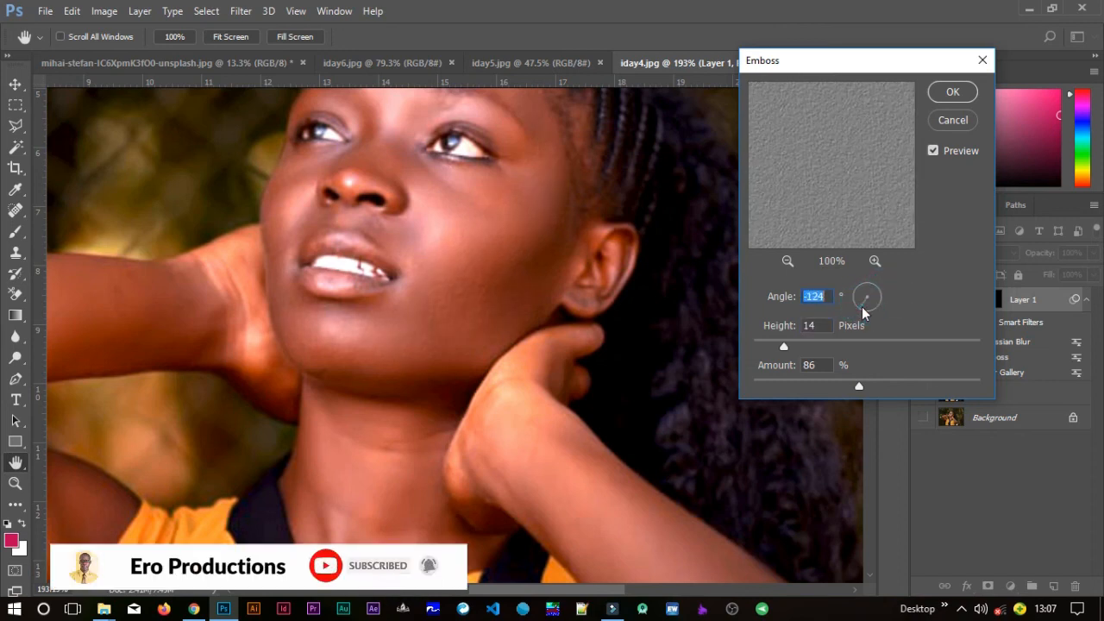
left_click(860, 312)
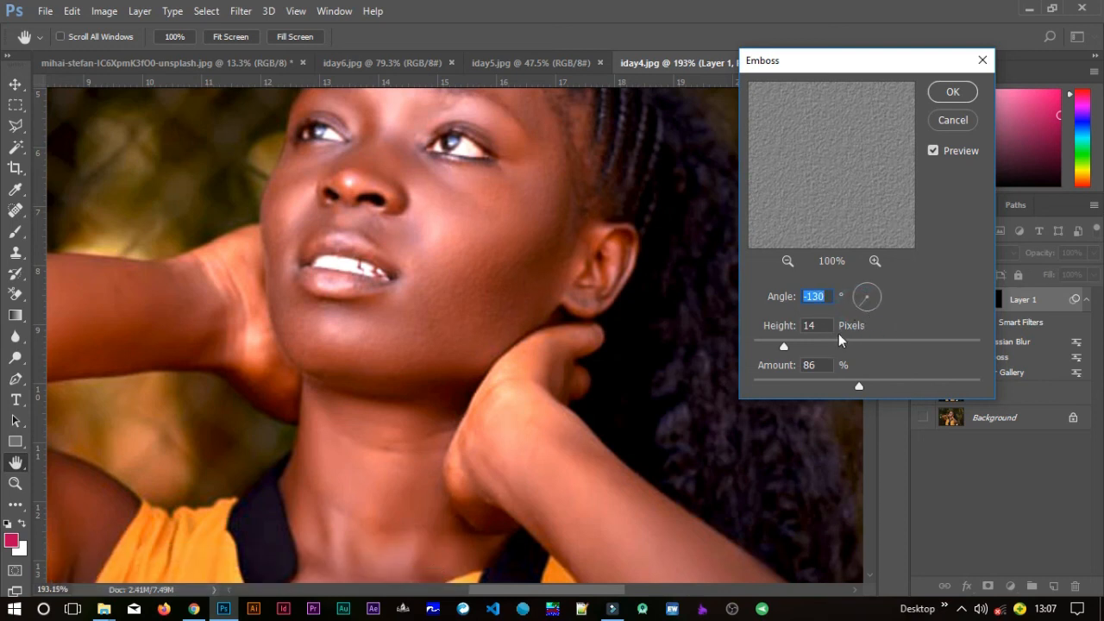
- Try stronger Emboss amounts, settle on an amount of 50% and an angle of -80°, and apply the filter
left_click_drag(859, 389, 951, 386)
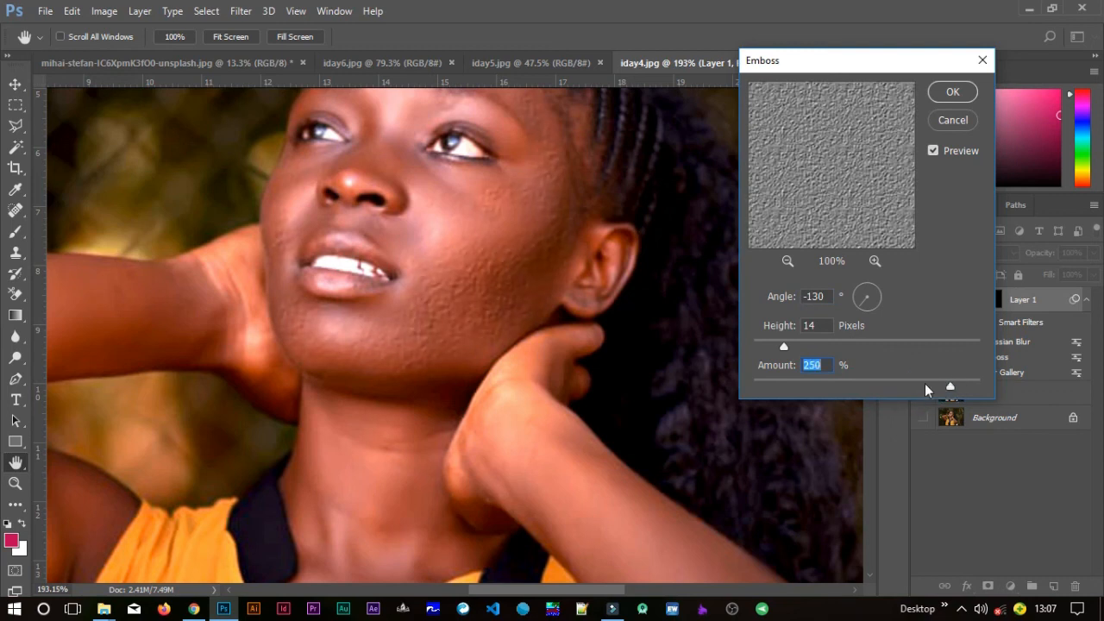
left_click_drag(949, 390, 859, 394)
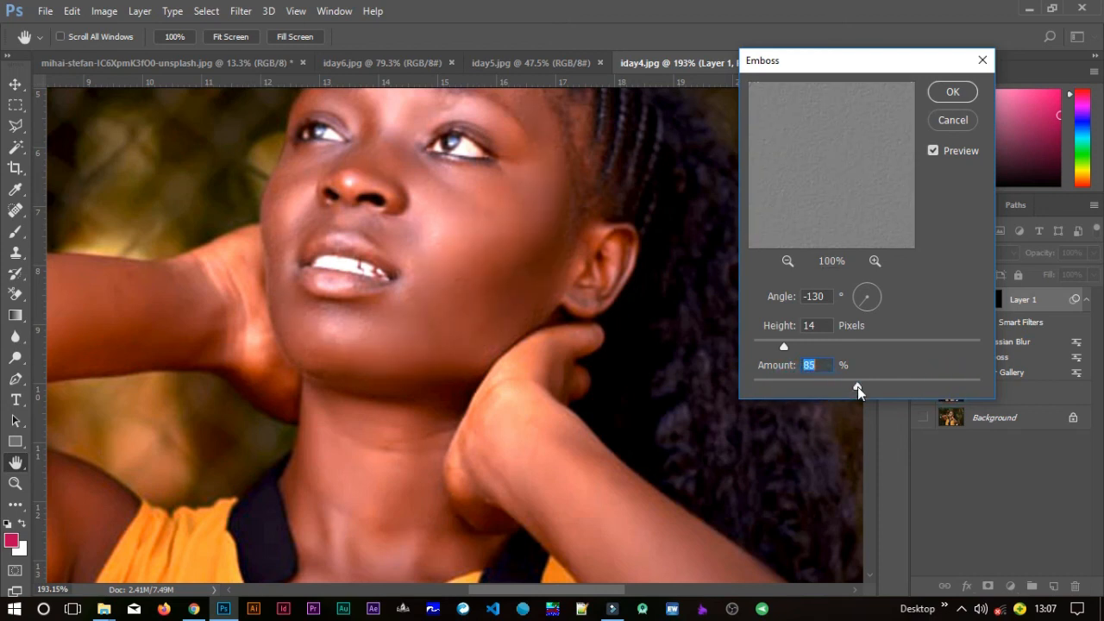
left_click_drag(860, 390, 840, 387)
left_click_drag(840, 388, 813, 387)
left_click(868, 308)
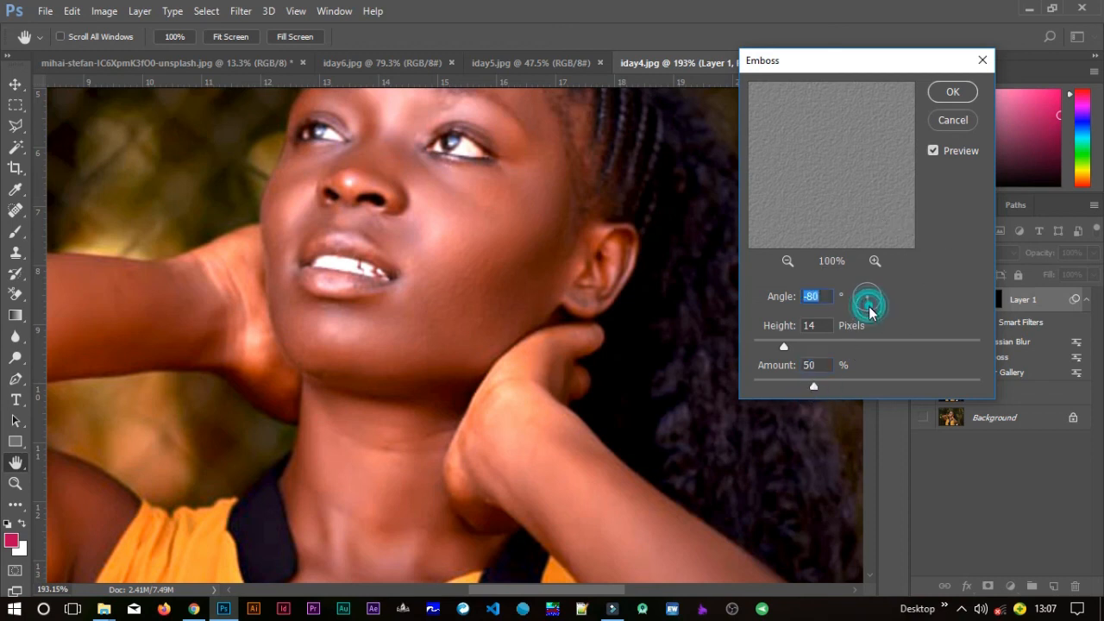
left_click(953, 92)
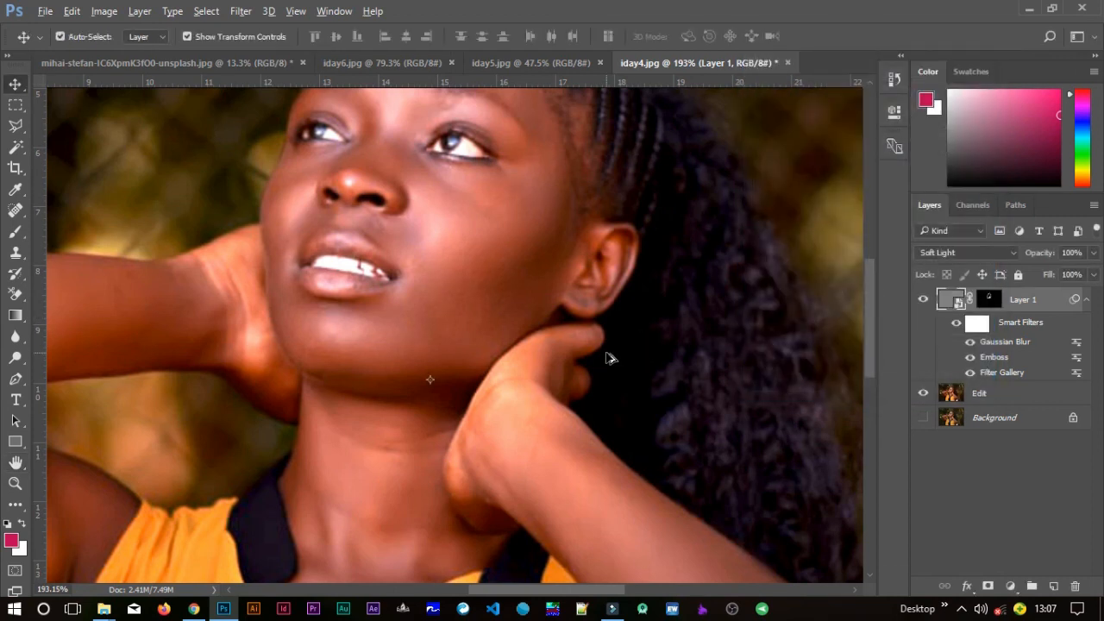
- Examine the skin texture close up around the chin and in the whole portrait with no layer selected
scroll(371, 355, "up", 2)
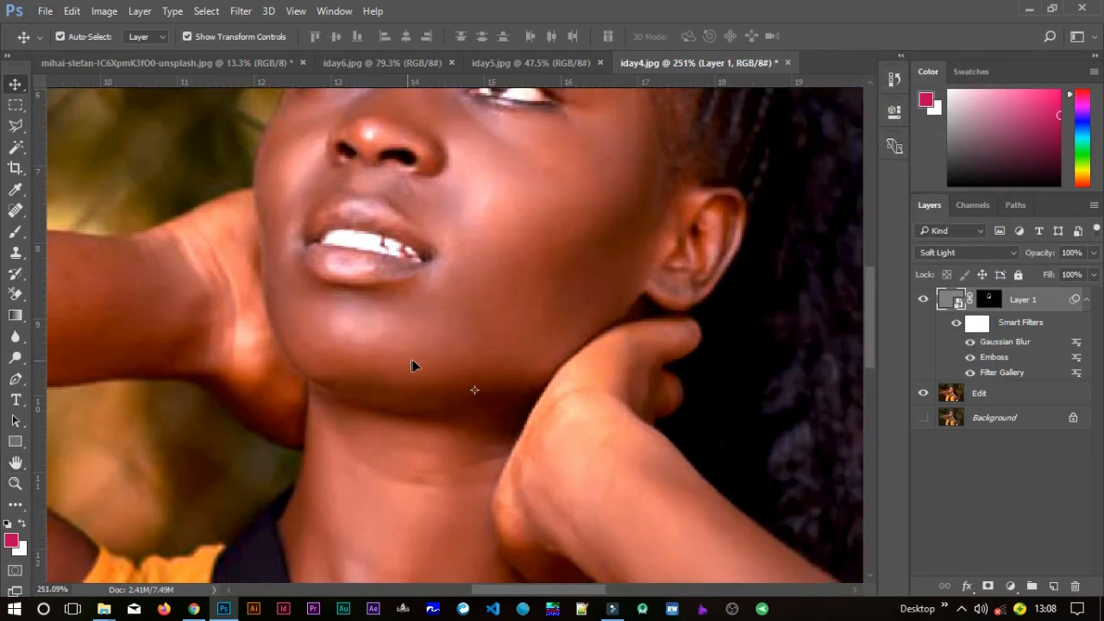
scroll(412, 359, "down", 2)
scroll(412, 360, "down", 1)
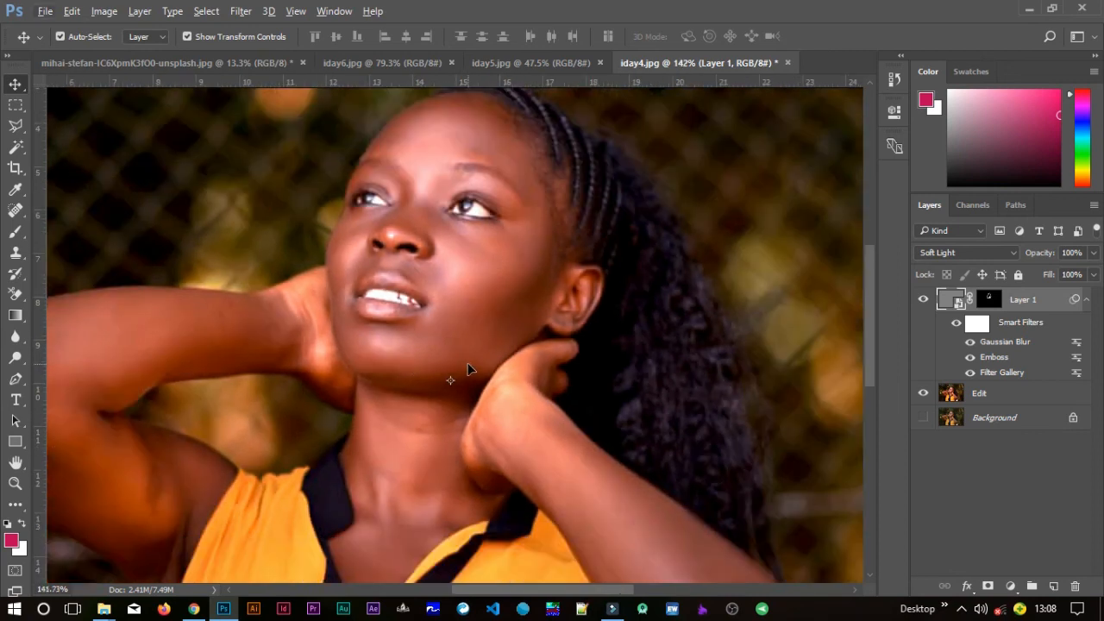
scroll(467, 369, "down", 2)
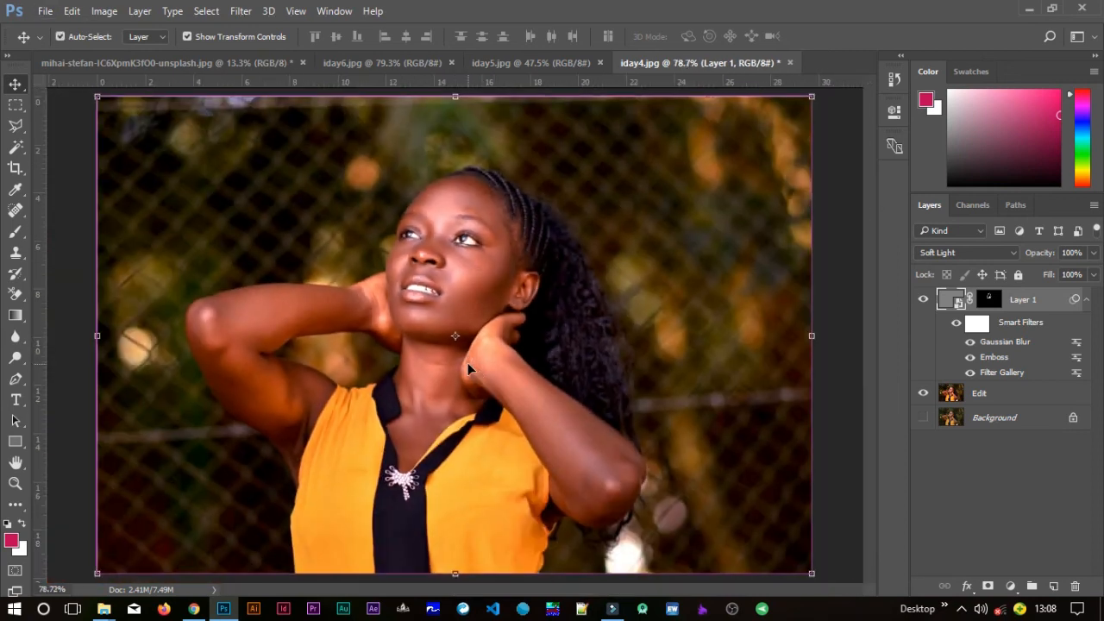
left_click(849, 462)
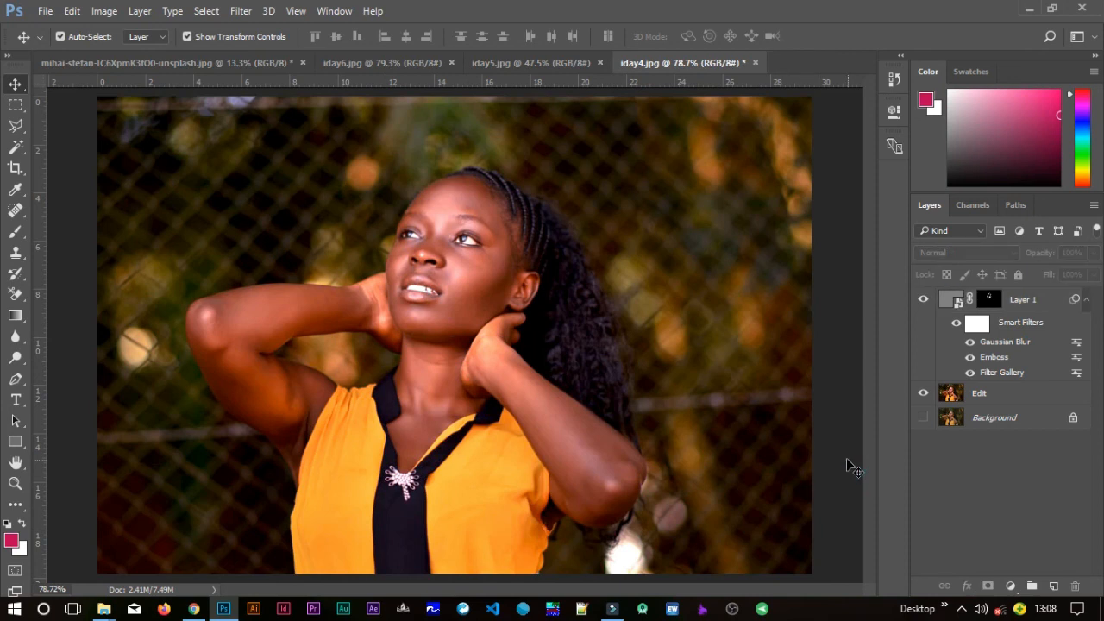
- Collapse Layer 1's smart filters, show the Background layer, and compare the original with the retouched portrait by toggling Layer 1 and Edit
left_click(1088, 299)
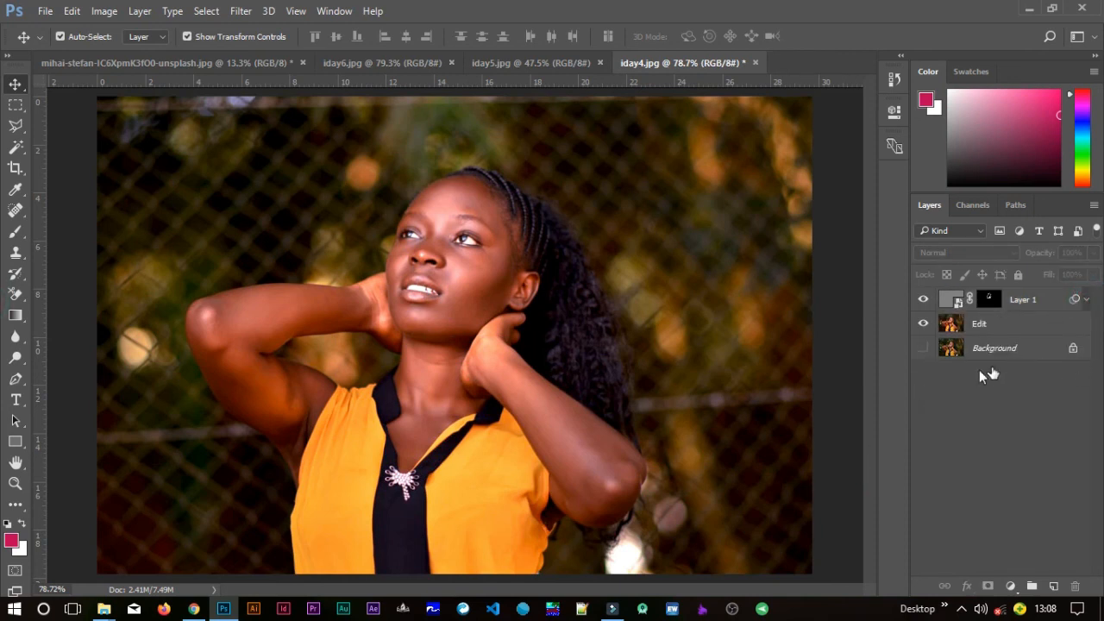
left_click(922, 347)
left_click(923, 298)
left_click(923, 323)
left_click(923, 323)
scroll(457, 343, "down", 1)
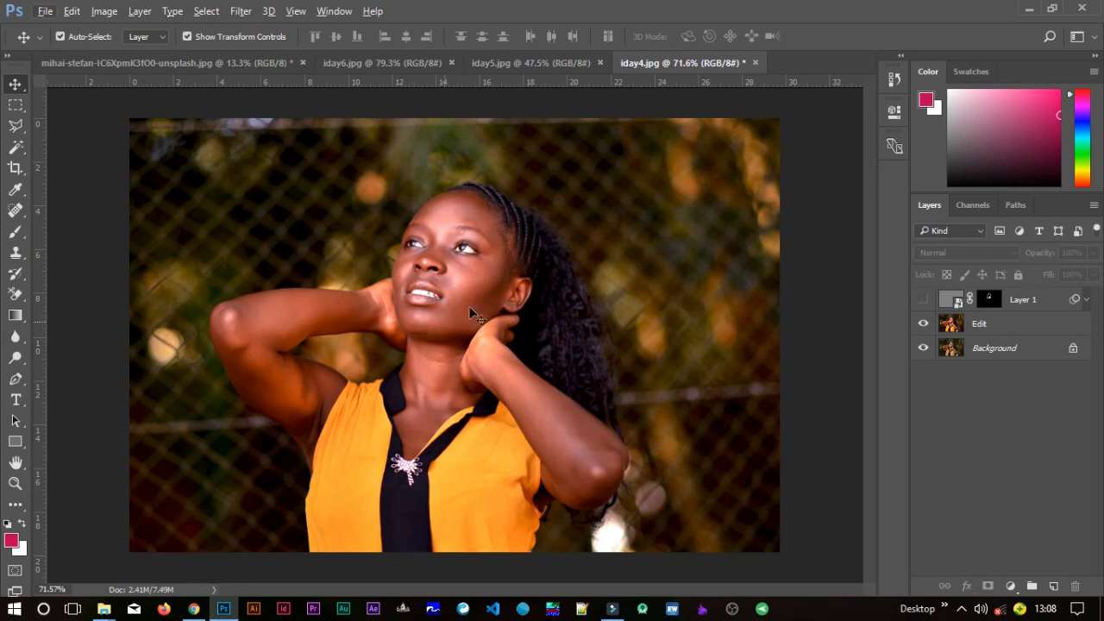
left_click(923, 324)
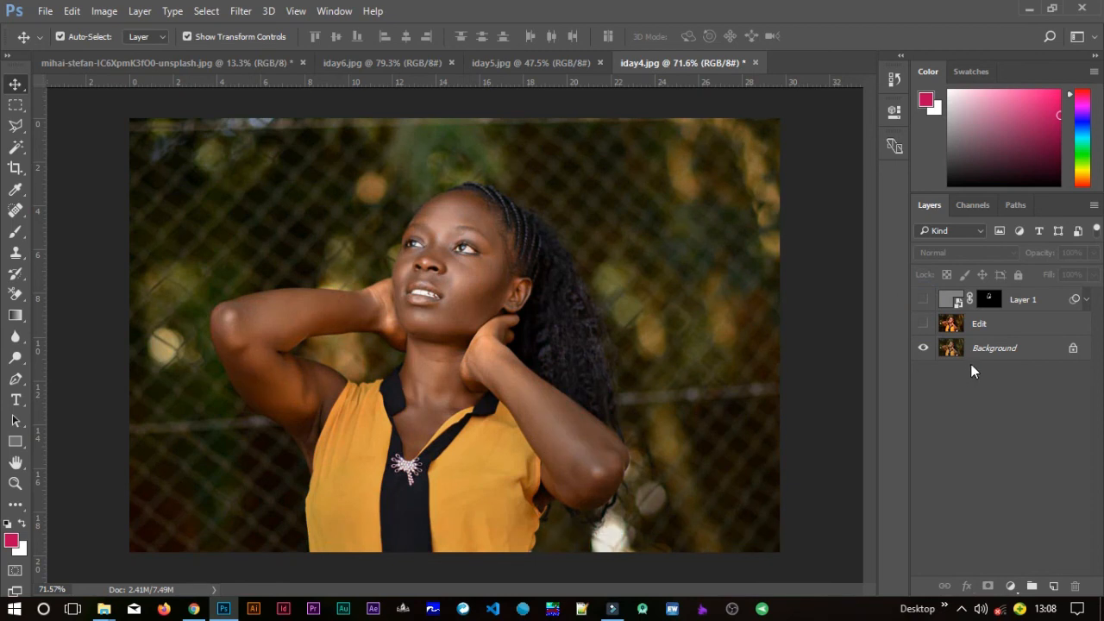
left_click(923, 324)
left_click(923, 299)
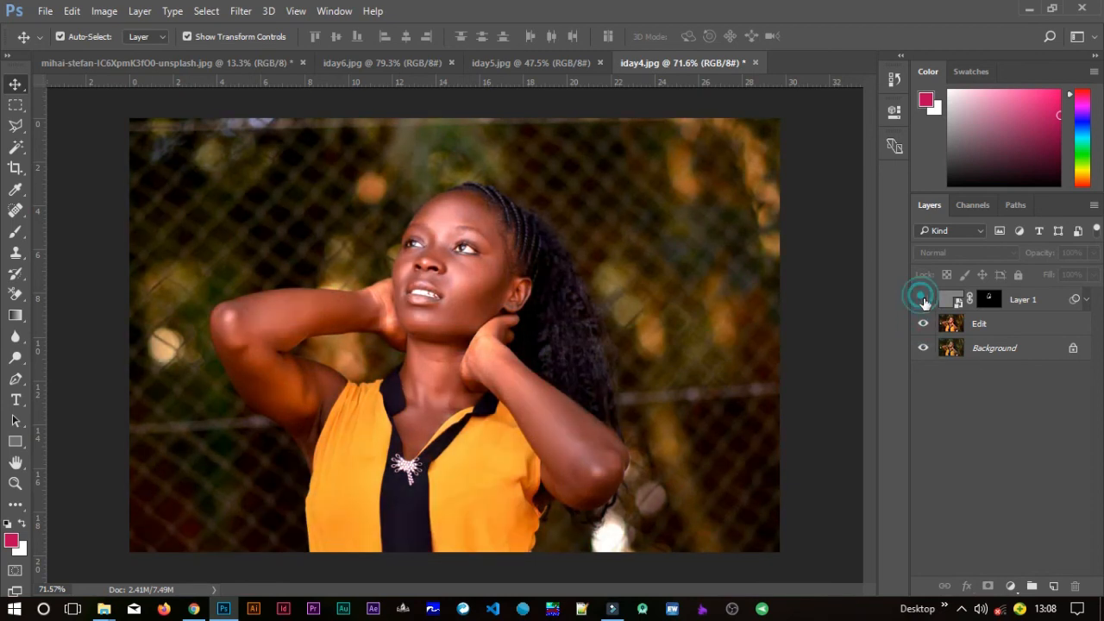